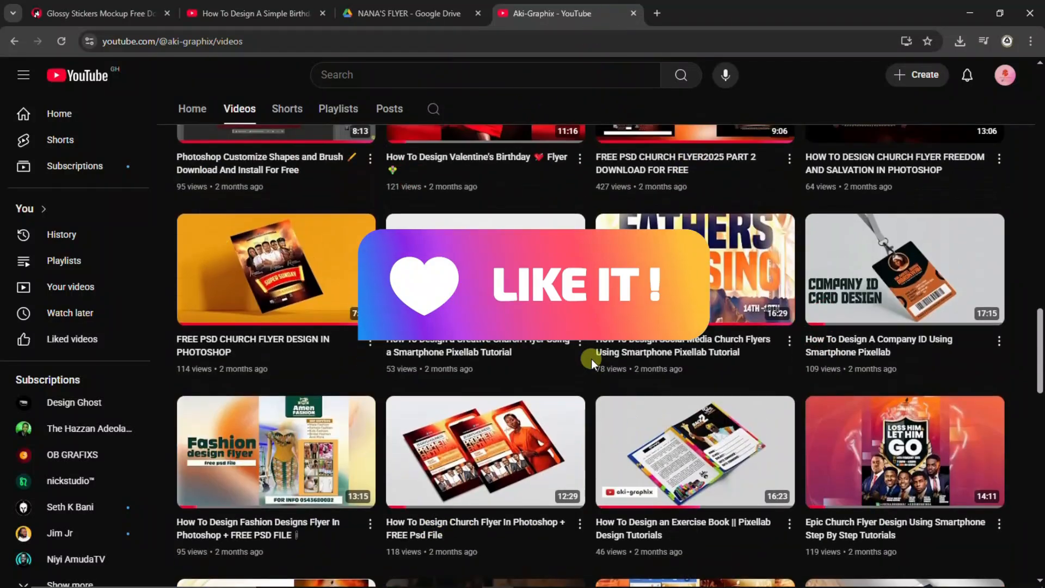
# Browse the Aki-Graphix channel's video list to review the published flyer design tutorials
pyautogui.scroll(15, 591, 358)
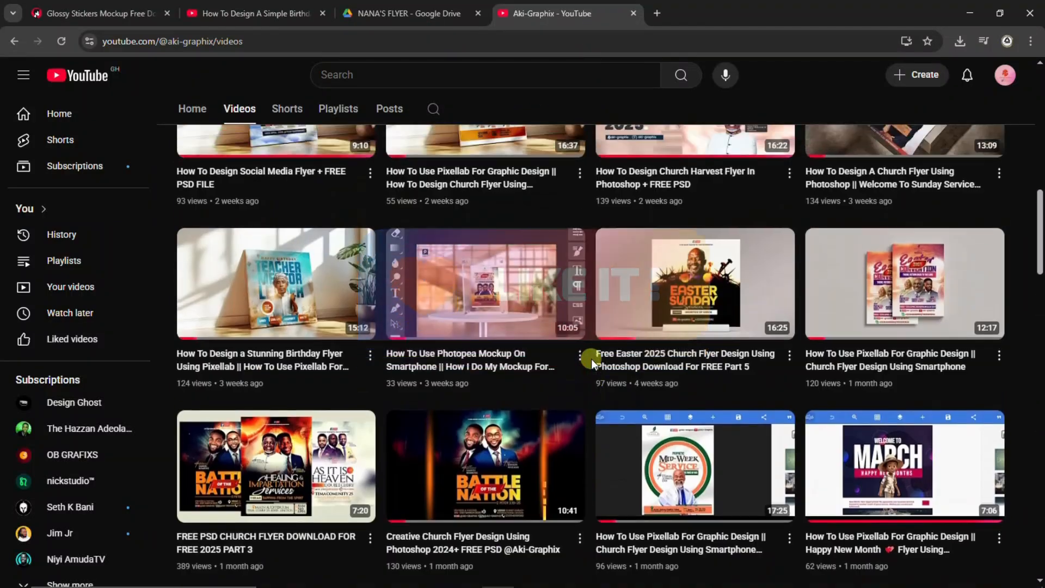
pyautogui.scroll(3, 593, 363)
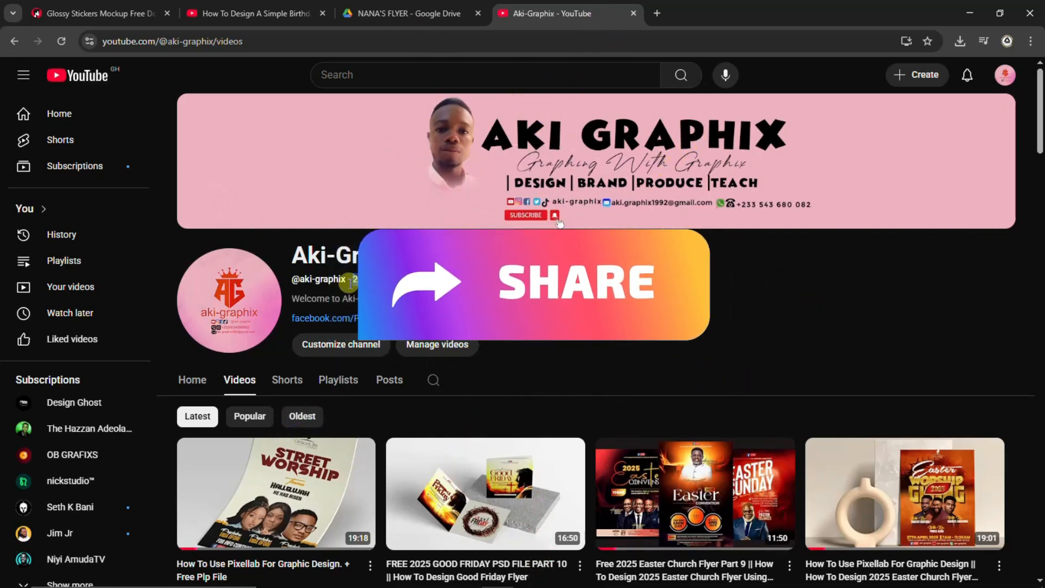
pyautogui.moveTo(491, 280); pyautogui.dragTo(387, 281)
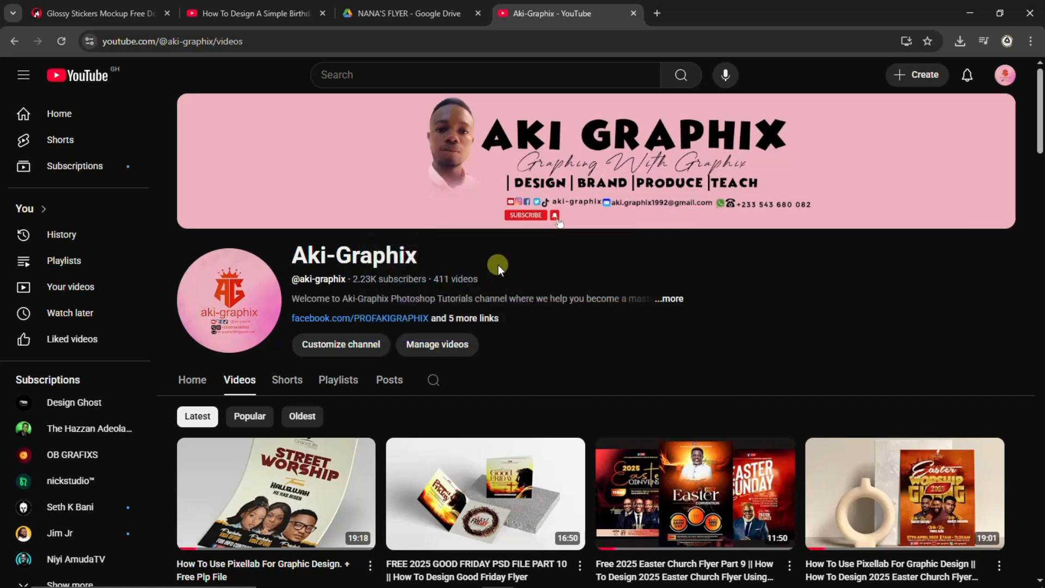
pyautogui.scroll(-15, 498, 267)
pyautogui.scroll(-15, 517, 406)
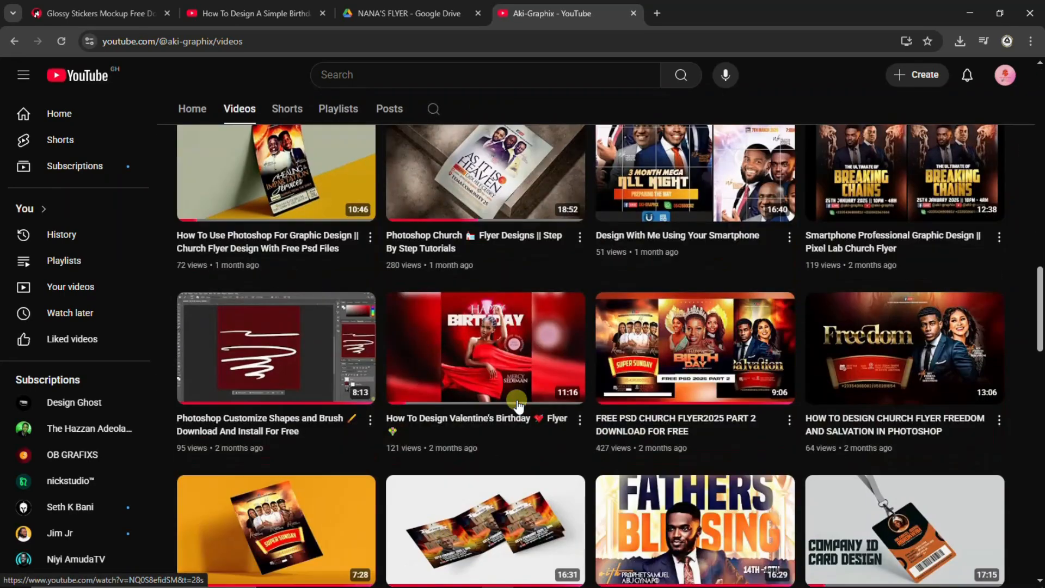
pyautogui.scroll(-10, 517, 406)
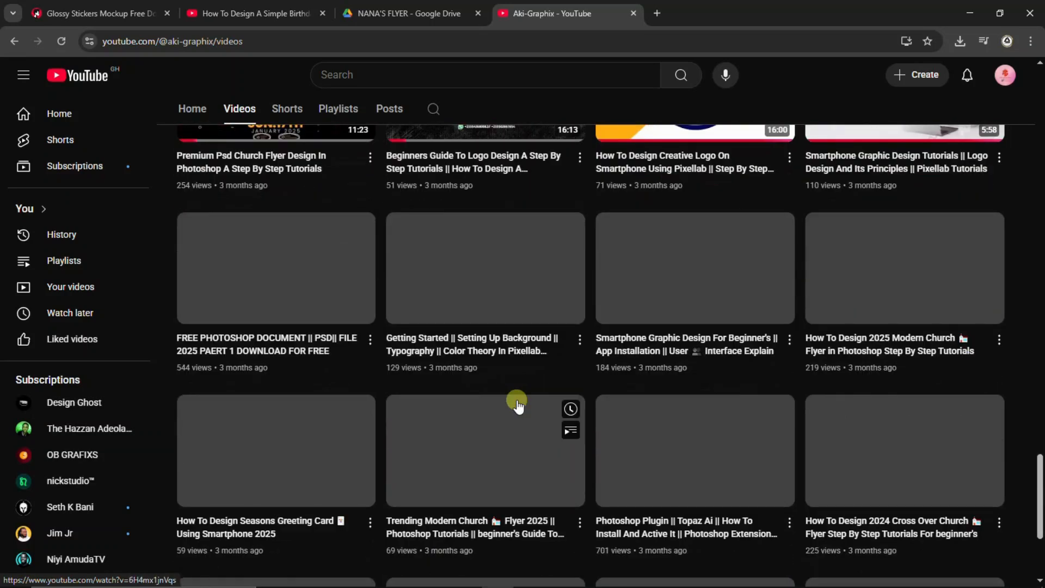
pyautogui.scroll(2, 518, 406)
pyautogui.scroll(-6, 518, 404)
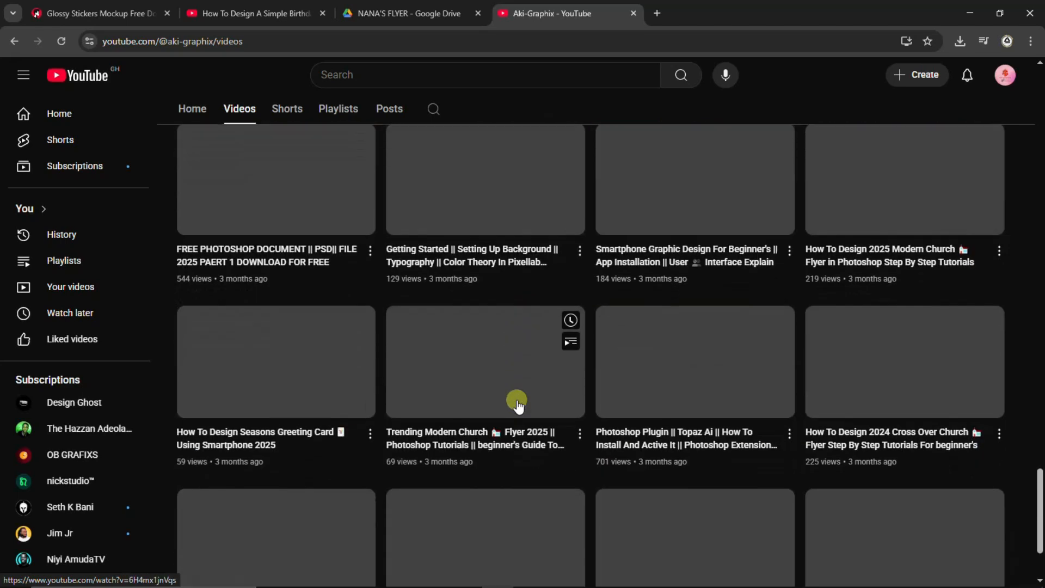
pyautogui.scroll(2, 517, 405)
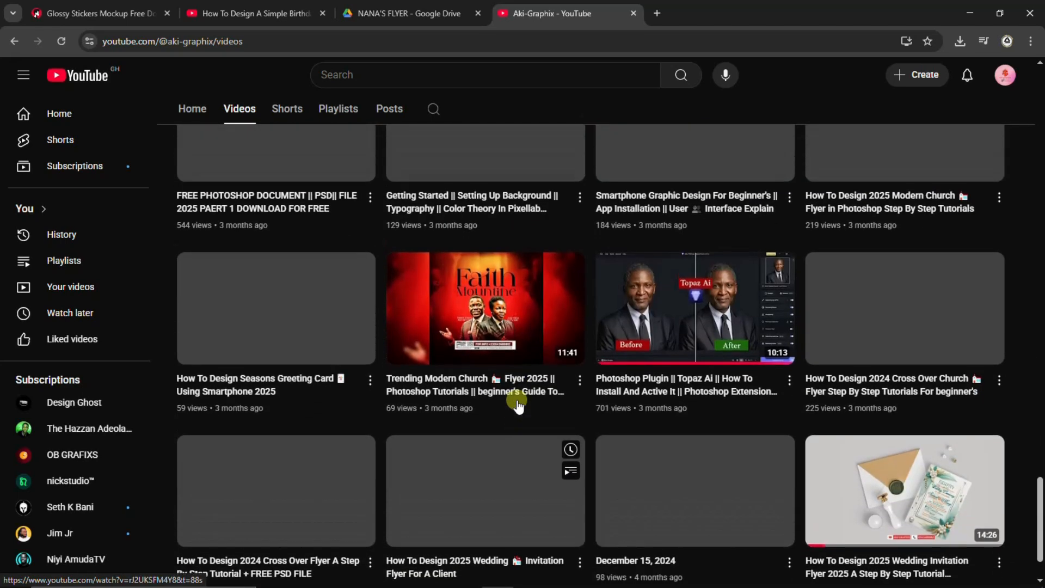
pyautogui.scroll(-2, 517, 406)
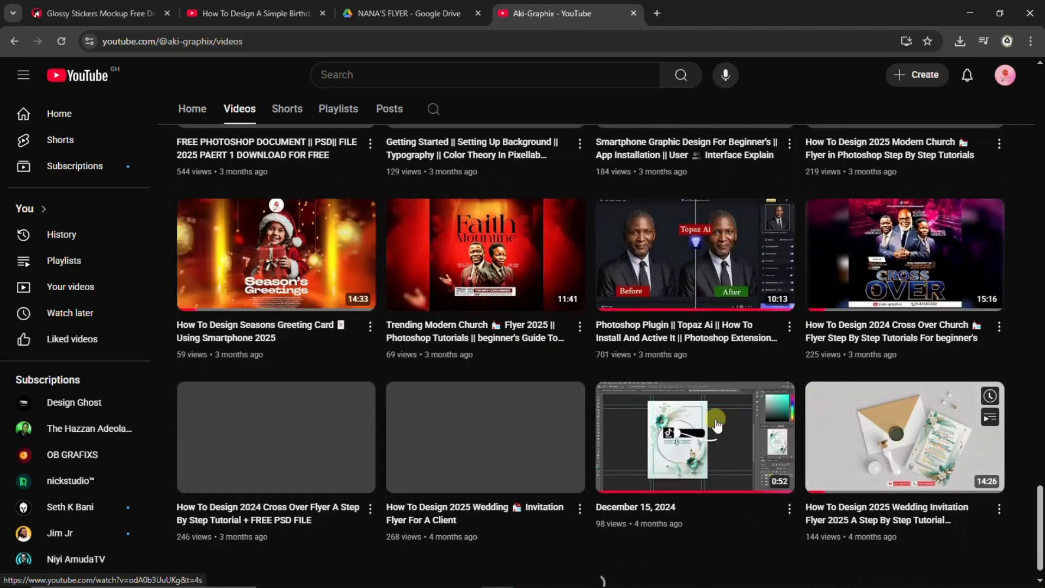
pyautogui.scroll(-1, 573, 431)
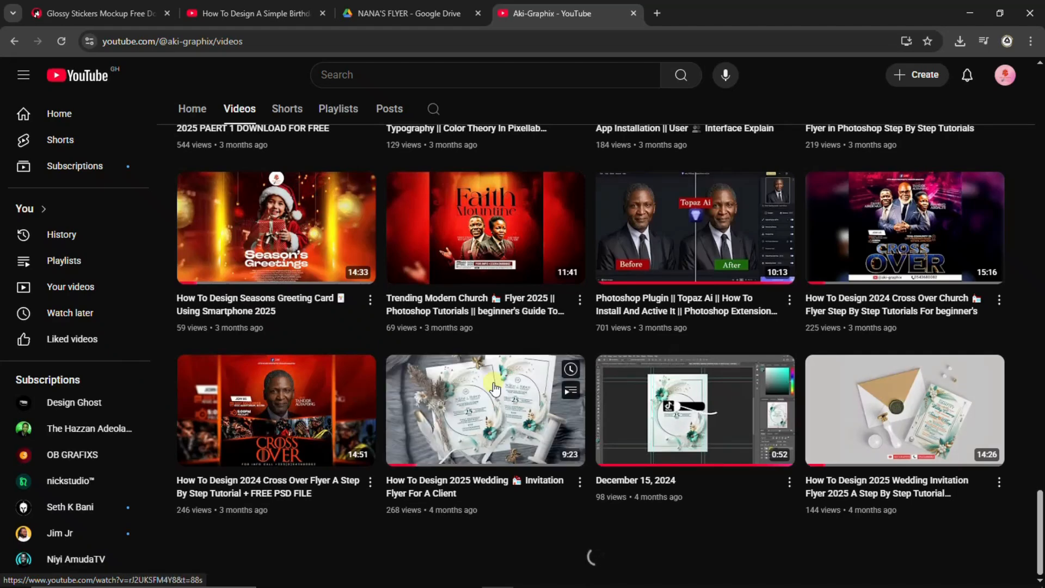
pyautogui.scroll(10, 495, 388)
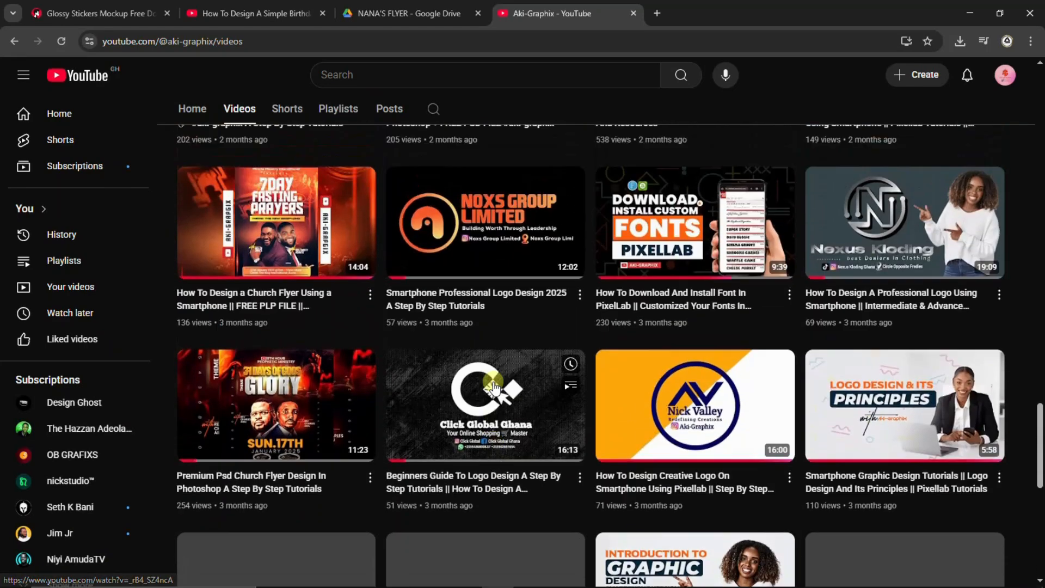
pyautogui.scroll(8, 494, 388)
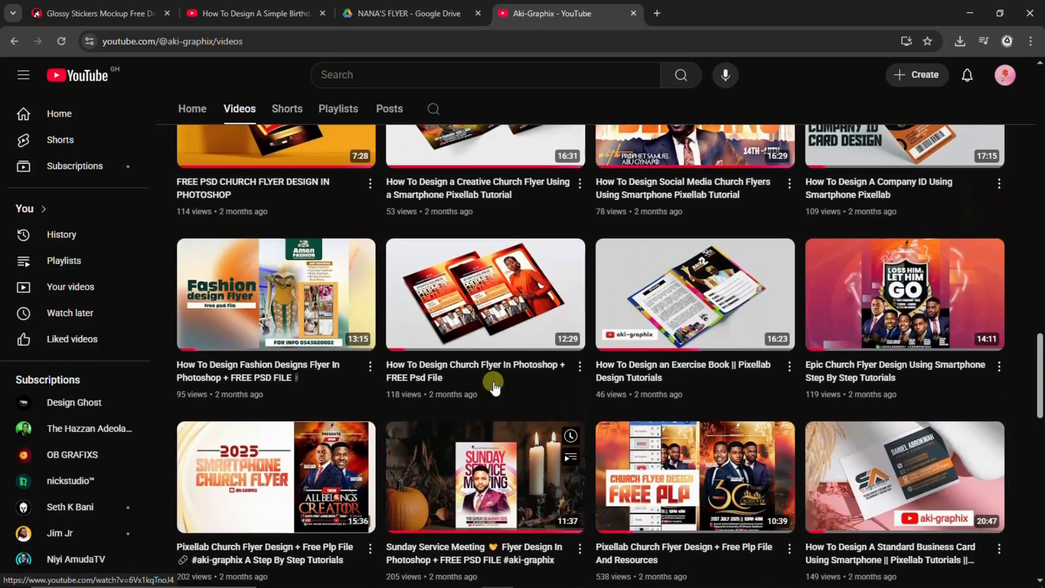
pyautogui.scroll(12, 494, 388)
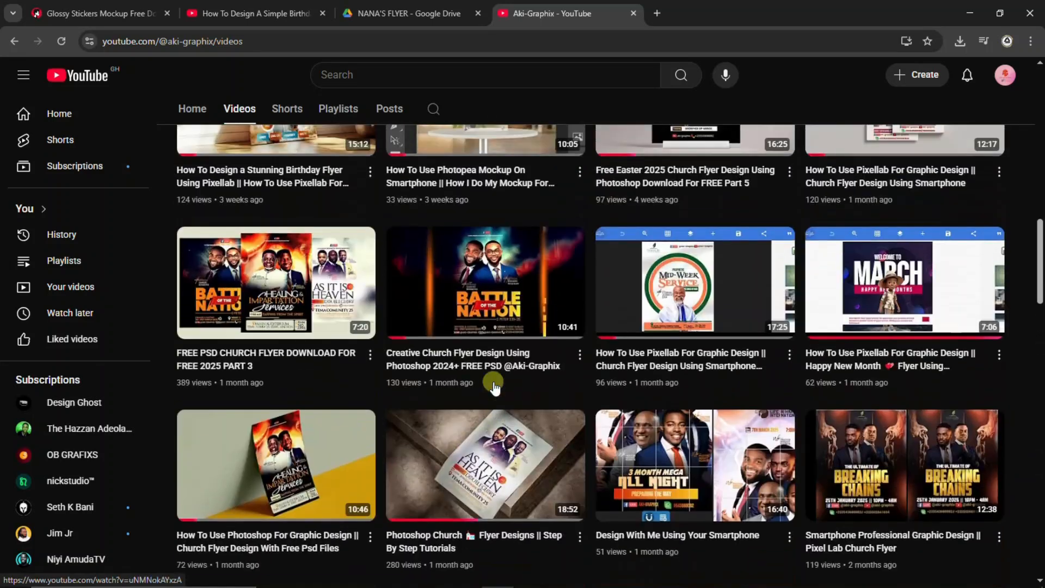
pyautogui.scroll(16, 494, 389)
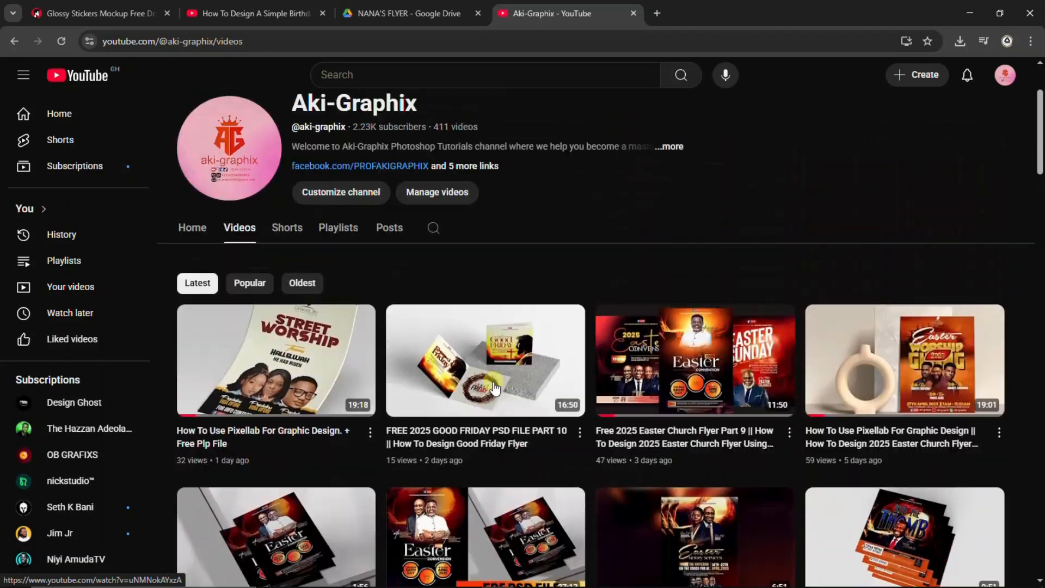
pyautogui.scroll(3, 494, 388)
# Switch to Photoshop and examine the finished FRIDAY FLYER design and its square sticker mockup
pyautogui.click(527, 577)
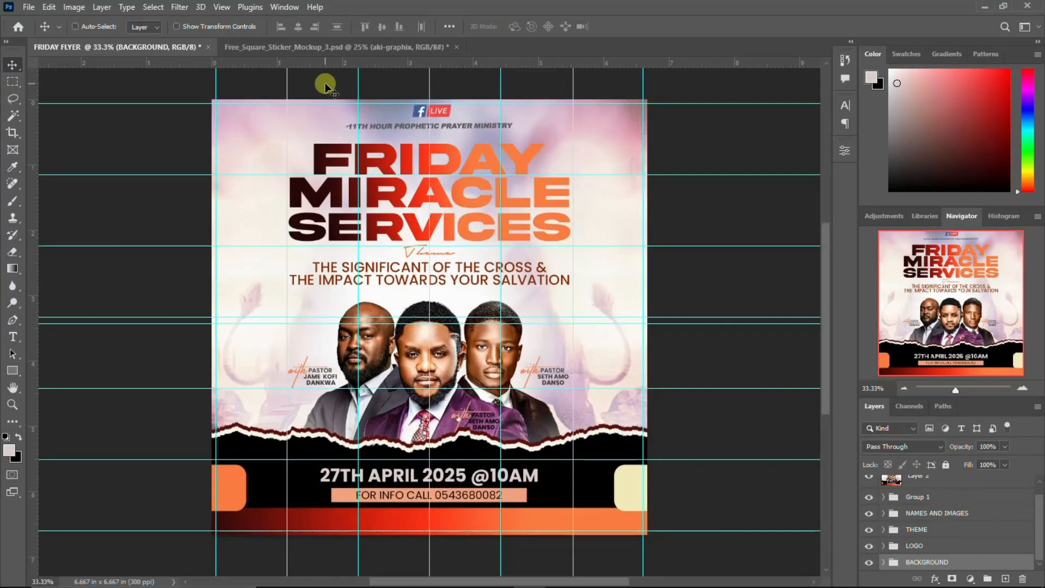
pyautogui.hotkey('ctrl', '+')
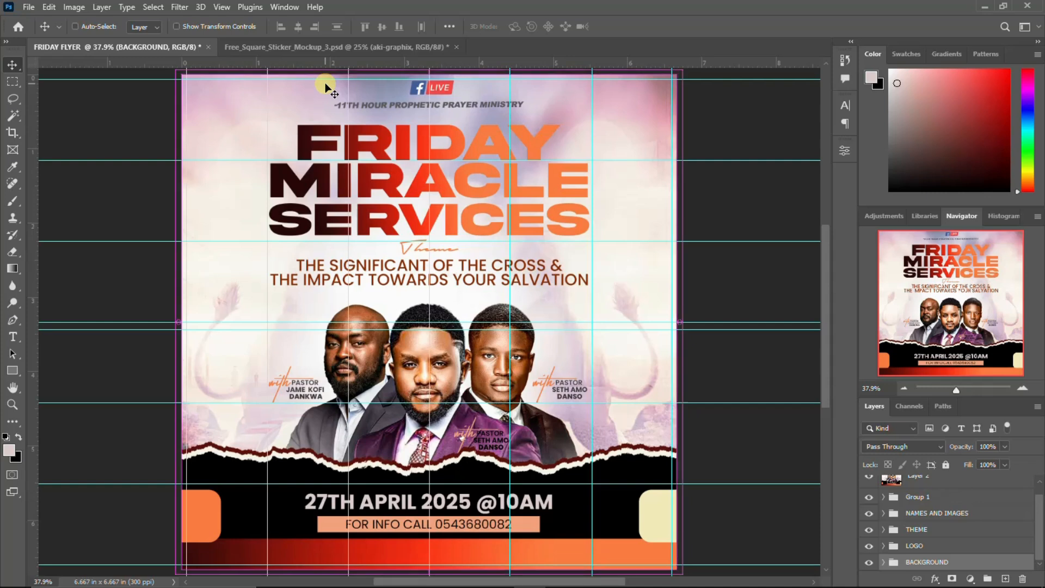
pyautogui.hotkey('ctrl', '-')
pyautogui.hotkey('ctrl', '-')
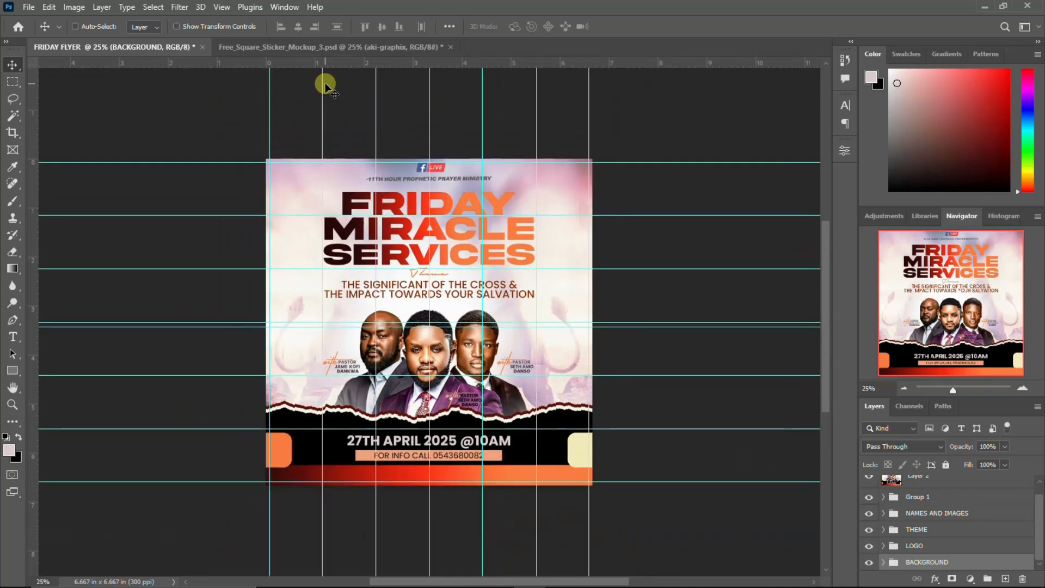
pyautogui.click(358, 49)
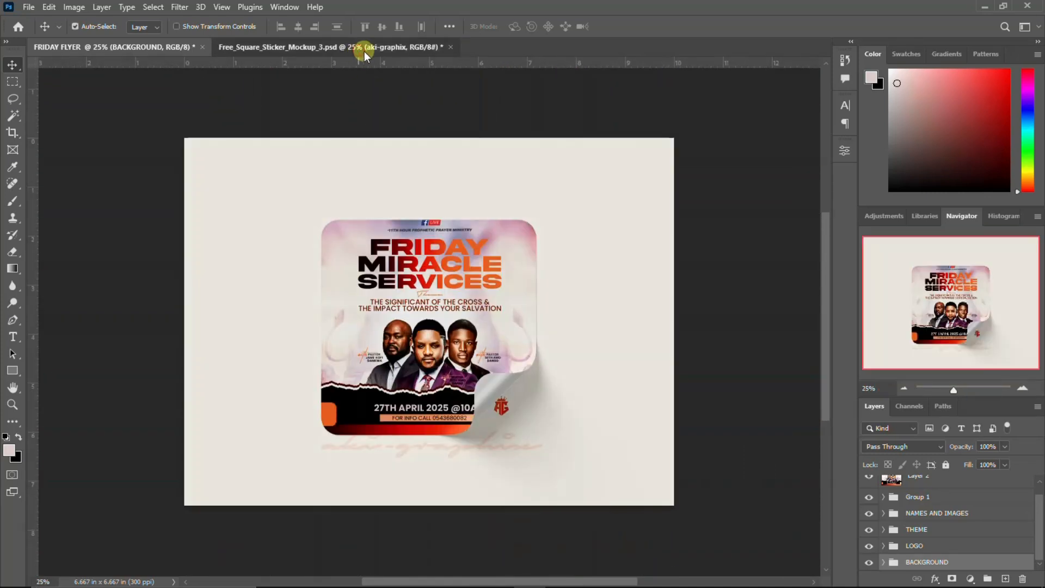
pyautogui.scroll(2, 606, 310)
pyautogui.scroll(-2, 606, 309)
pyautogui.scroll(2, 605, 309)
pyautogui.scroll(-1, 606, 310)
pyautogui.hotkey('ctrl', '+')
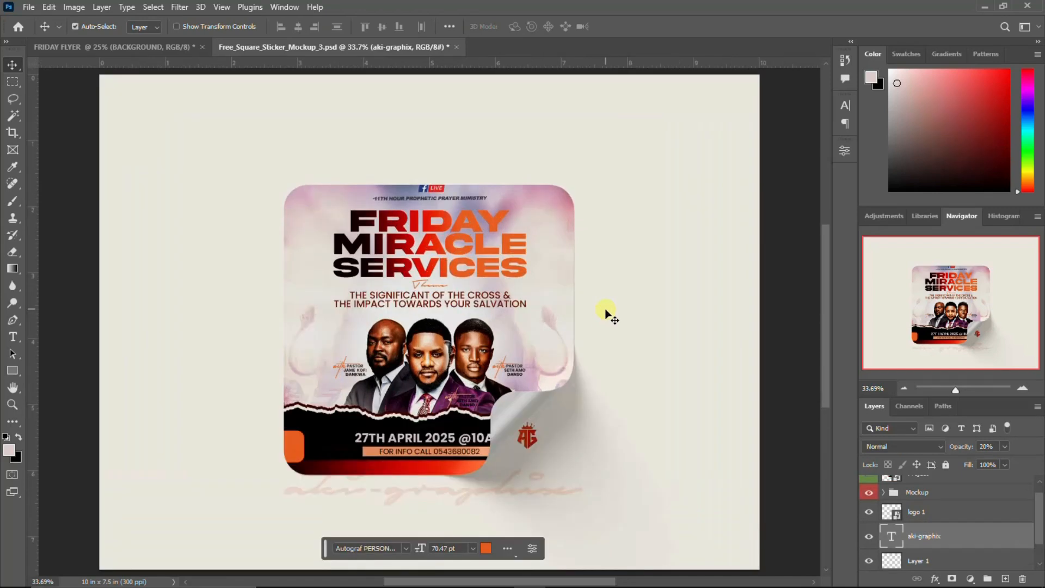
pyautogui.hotkey('ctrl', '-')
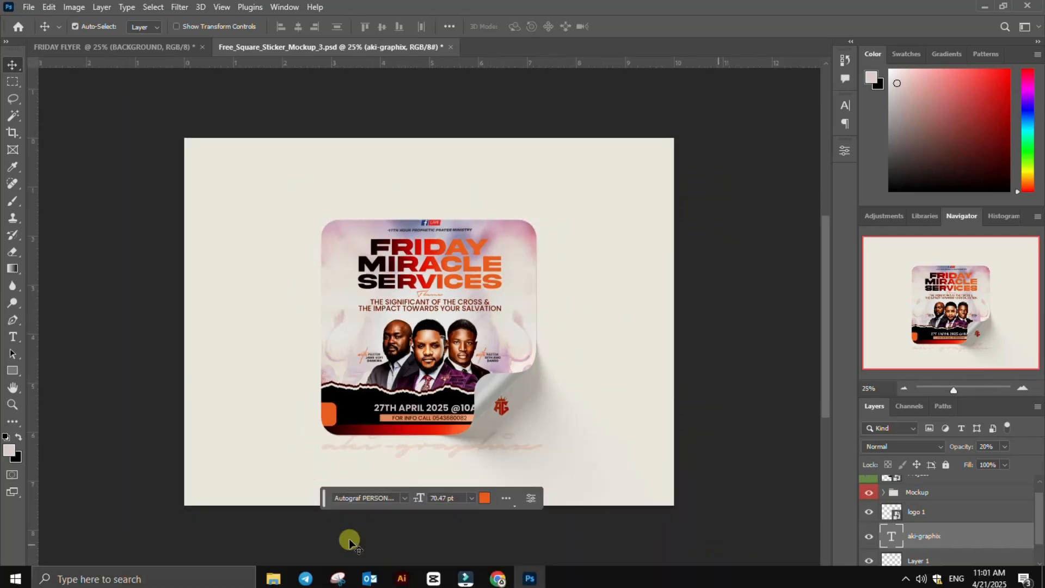
# Review the source images in the FRIDAY MIRACLE SERVICE CHURCH FLYER folder, including the portraits, logo and background
pyautogui.moveTo(271, 575)
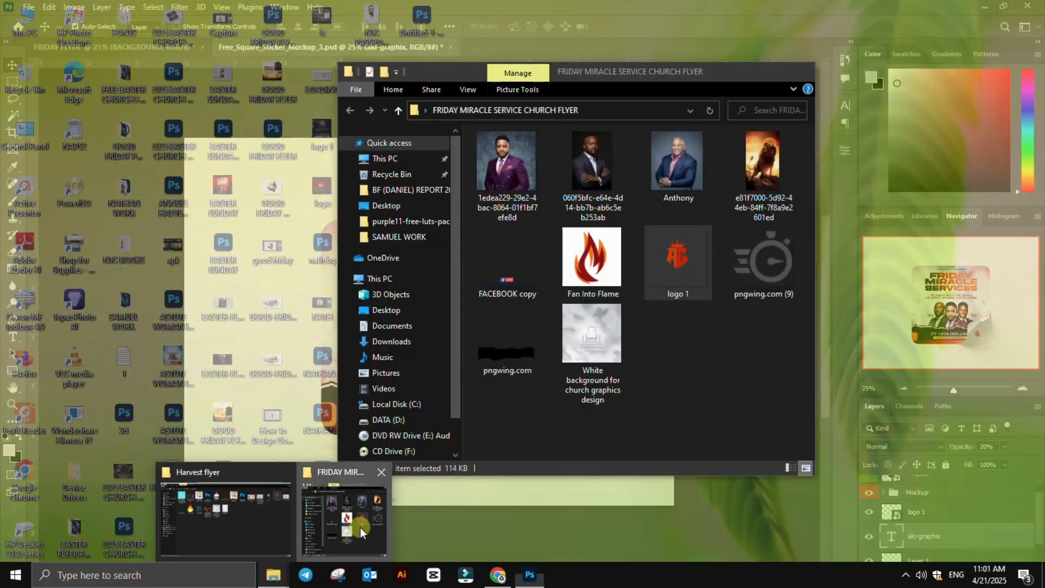
pyautogui.click(361, 527)
pyautogui.click(772, 76)
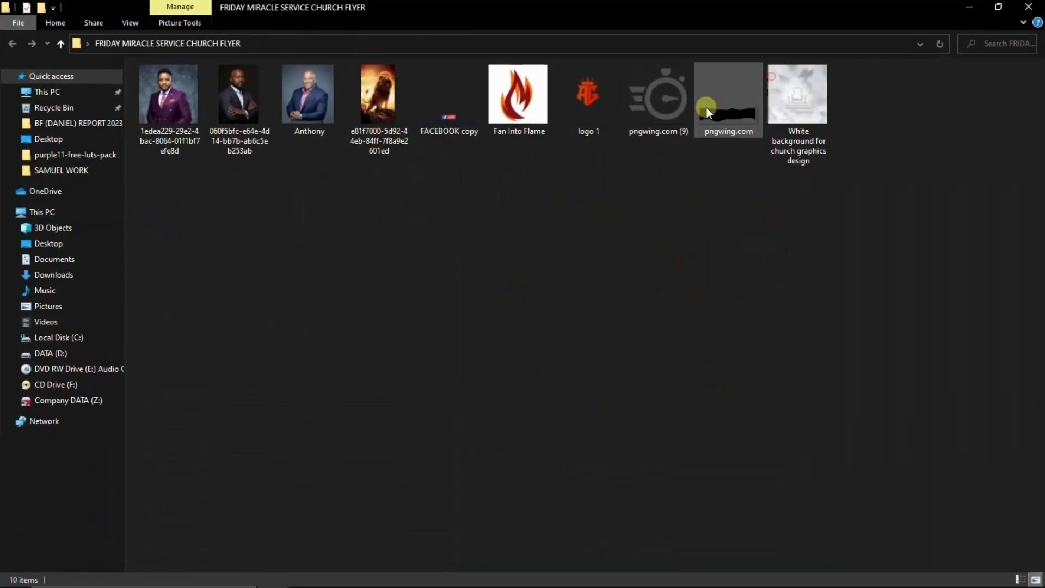
pyautogui.moveTo(954, 187); pyautogui.dragTo(117, 75)
pyautogui.moveTo(920, 213); pyautogui.dragTo(186, 91)
pyautogui.click(475, 245)
pyautogui.moveTo(917, 187); pyautogui.dragTo(88, 81)
pyautogui.click(404, 250)
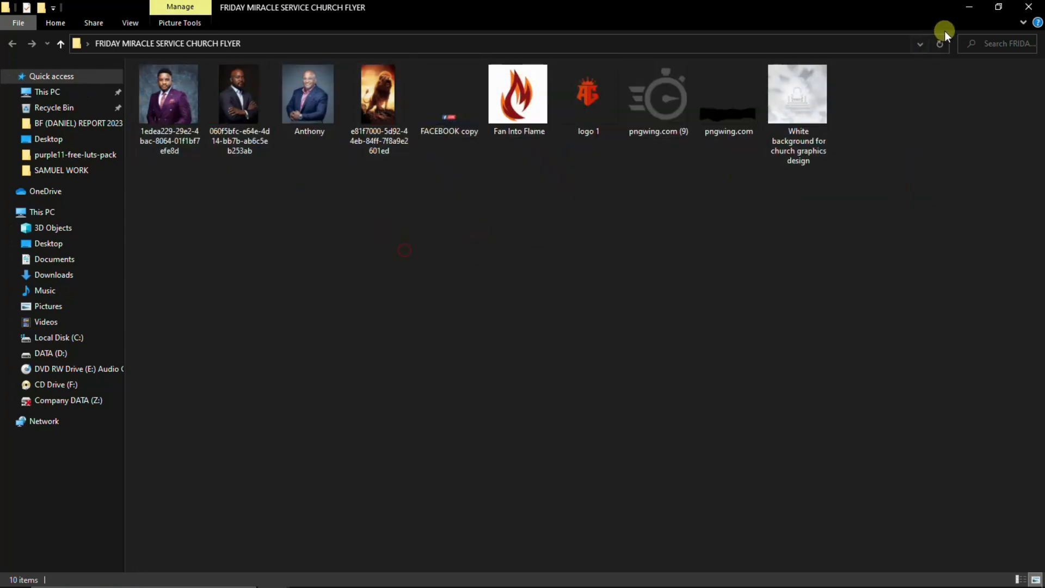
pyautogui.click(999, 7)
pyautogui.click(672, 5)
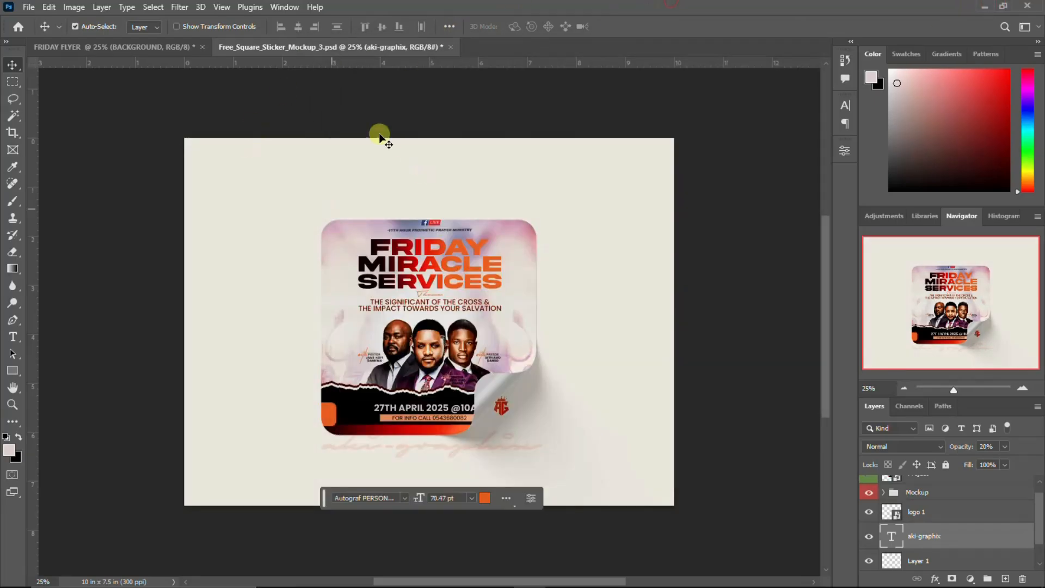
# Return to the FRIDAY FLYER document and select its topmost layer, Layer 2
pyautogui.click(80, 48)
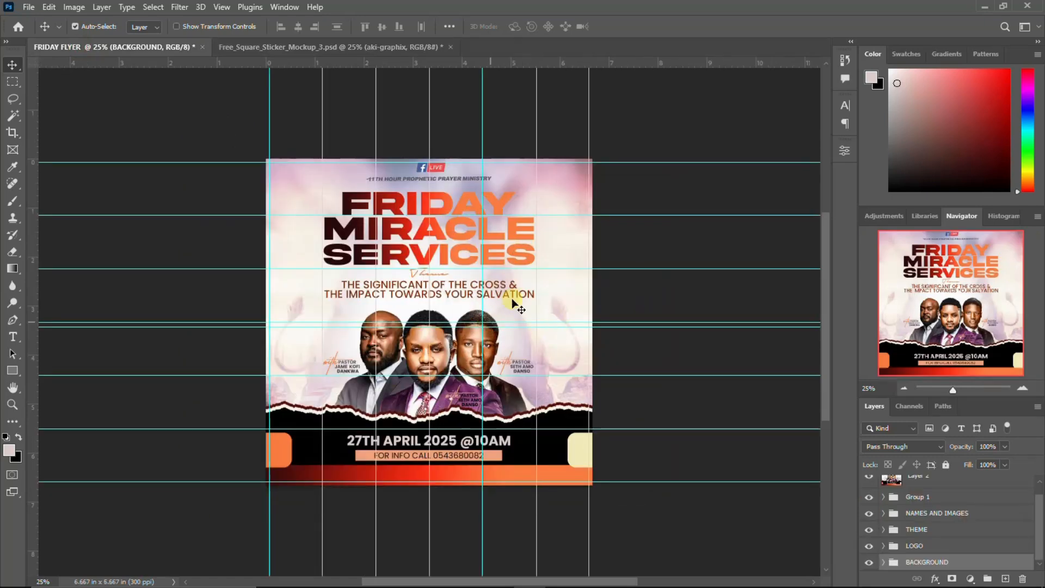
pyautogui.scroll(1, 904, 496)
pyautogui.click(926, 490)
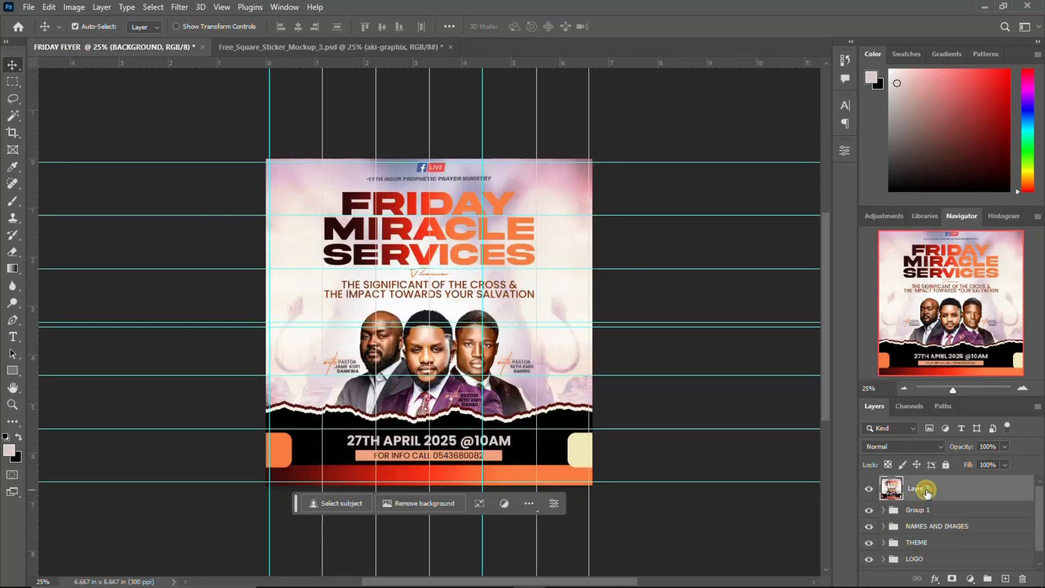
# Create a 2000 × 2000 pixel, 300 ppi RGB document named CHURCH FLYER with white contents, and unlock its Background layer
pyautogui.click(18, 9)
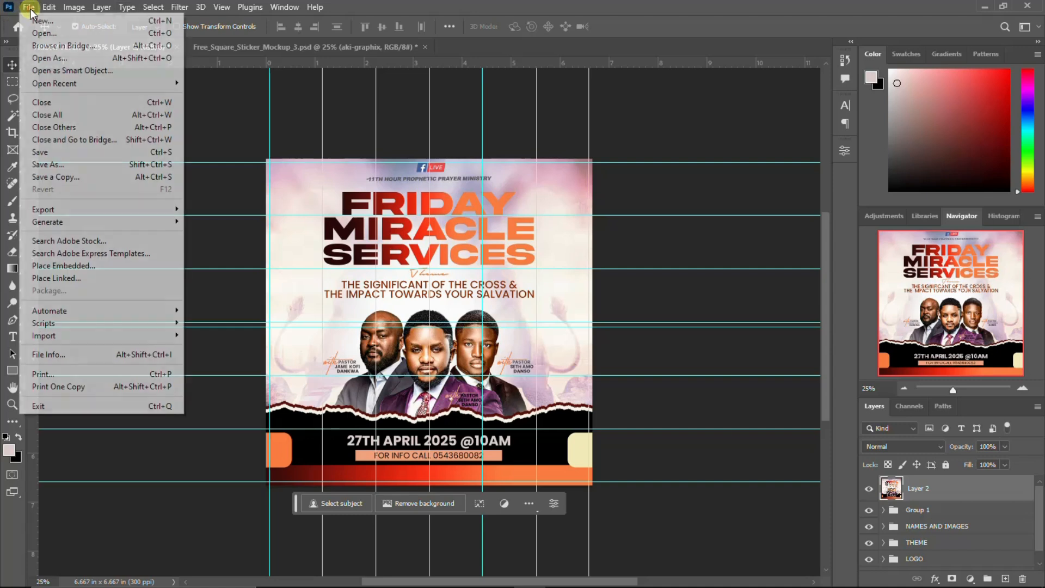
pyautogui.click(61, 23)
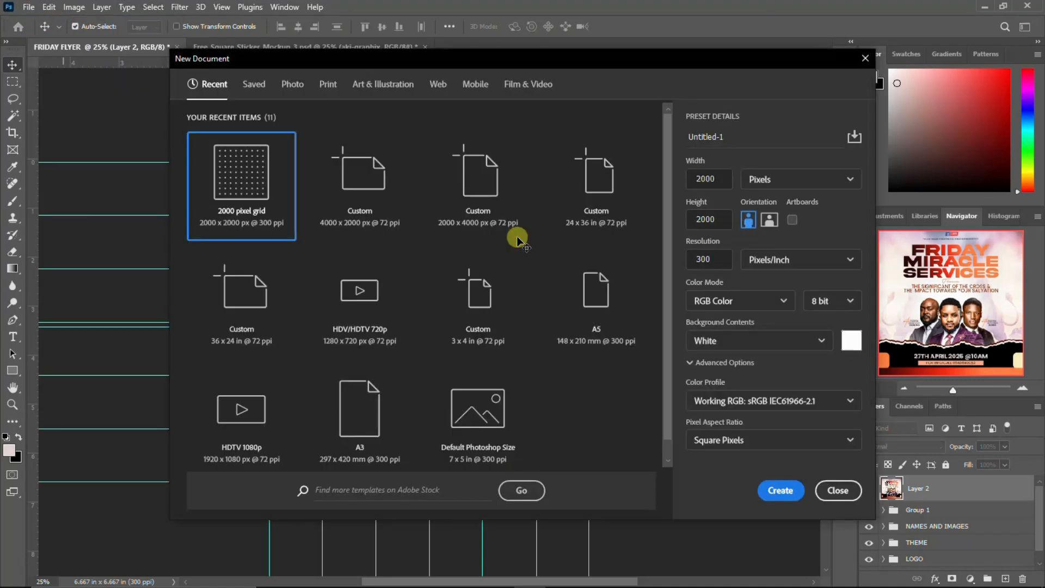
pyautogui.moveTo(738, 137); pyautogui.dragTo(676, 140)
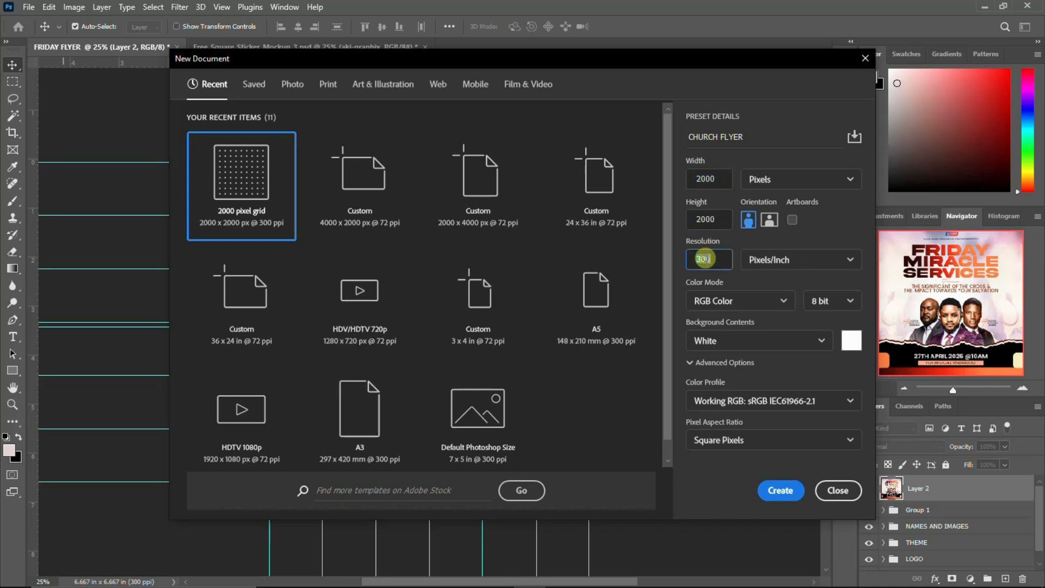
pyautogui.click(789, 179)
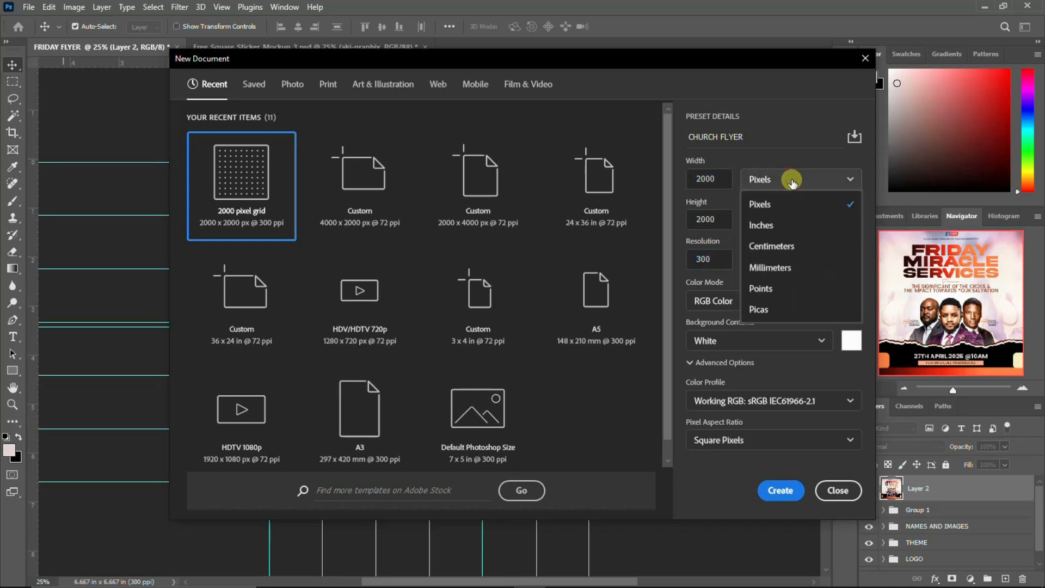
pyautogui.click(771, 206)
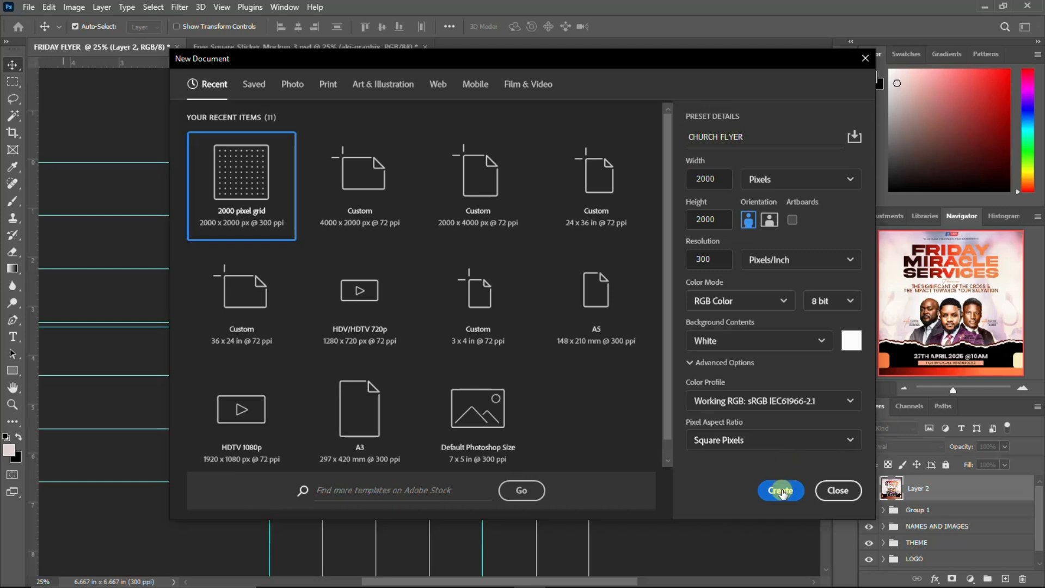
pyautogui.click(836, 490)
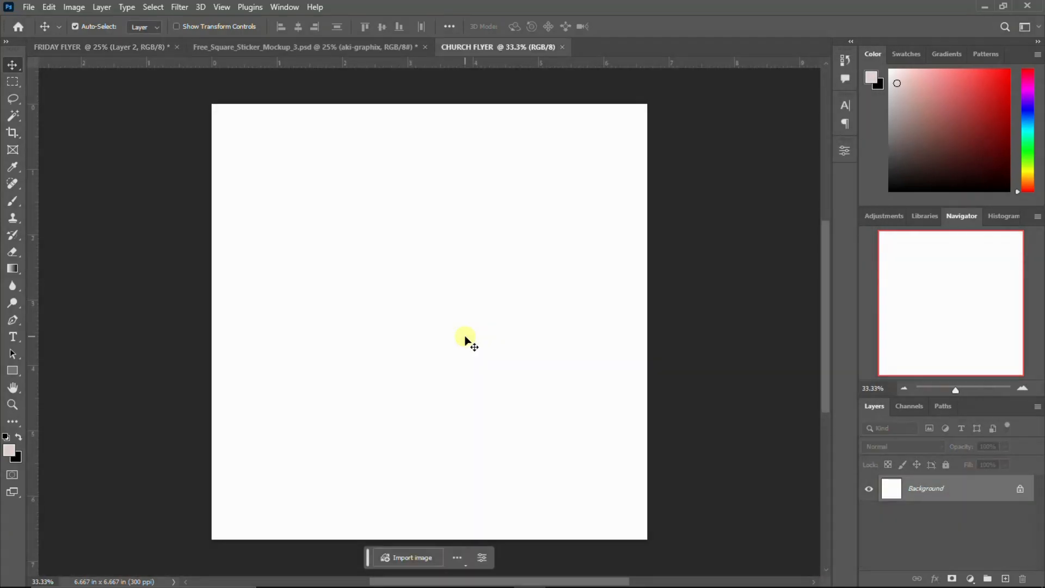
pyautogui.hotkey('ctrl', '-')
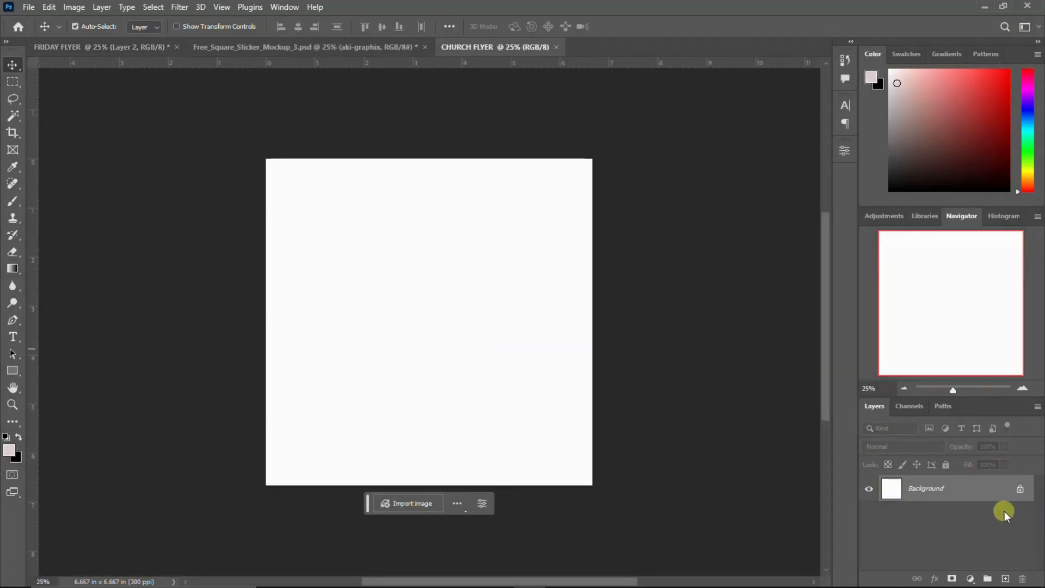
pyautogui.click(1020, 490)
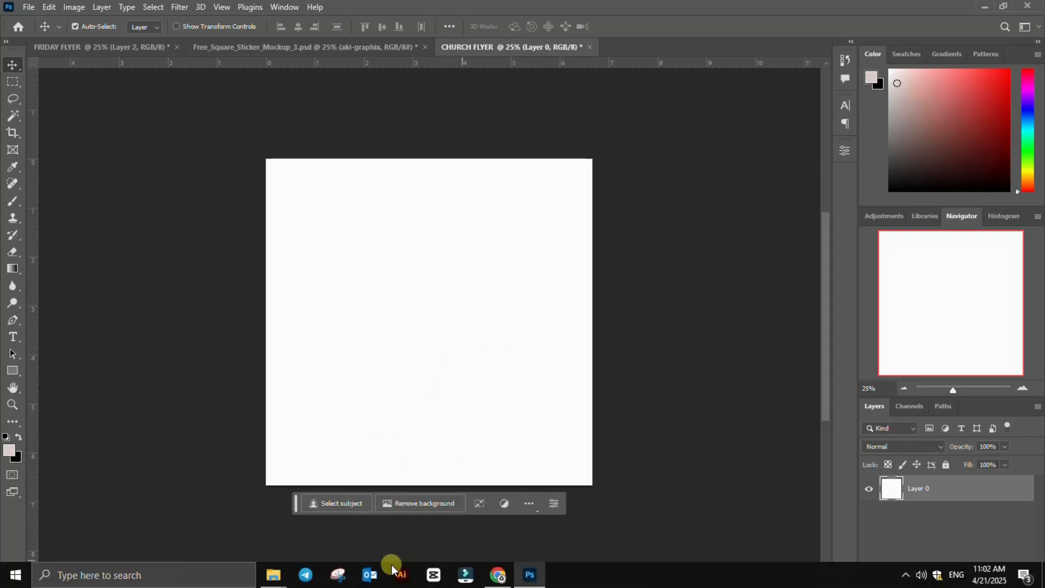
# Place the image White background for church graphics design from the project folder into the CHURCH FLYER canvas
pyautogui.click(273, 575)
pyautogui.click(338, 530)
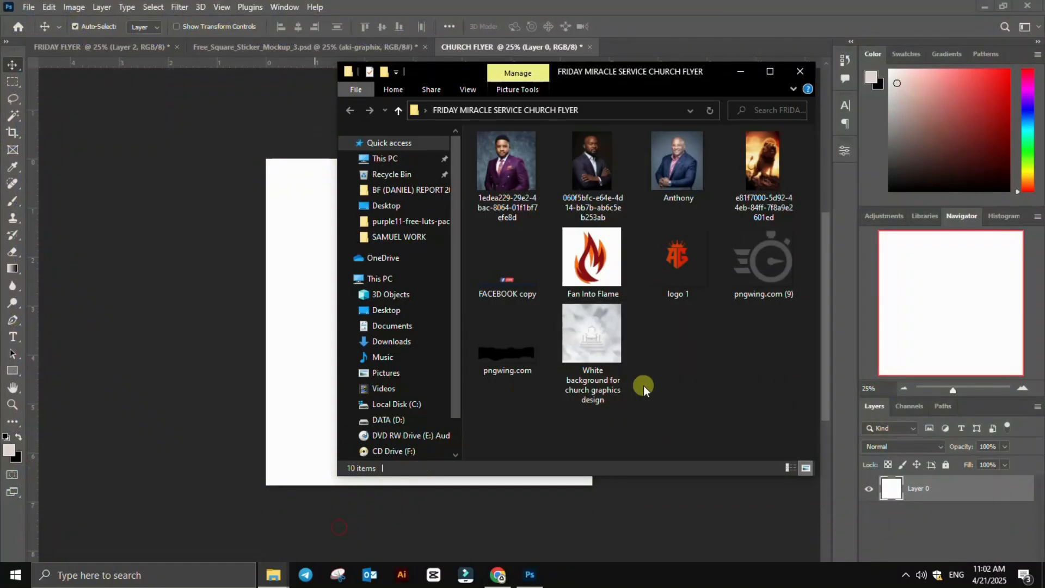
pyautogui.click(600, 331)
pyautogui.moveTo(600, 330); pyautogui.dragTo(301, 368)
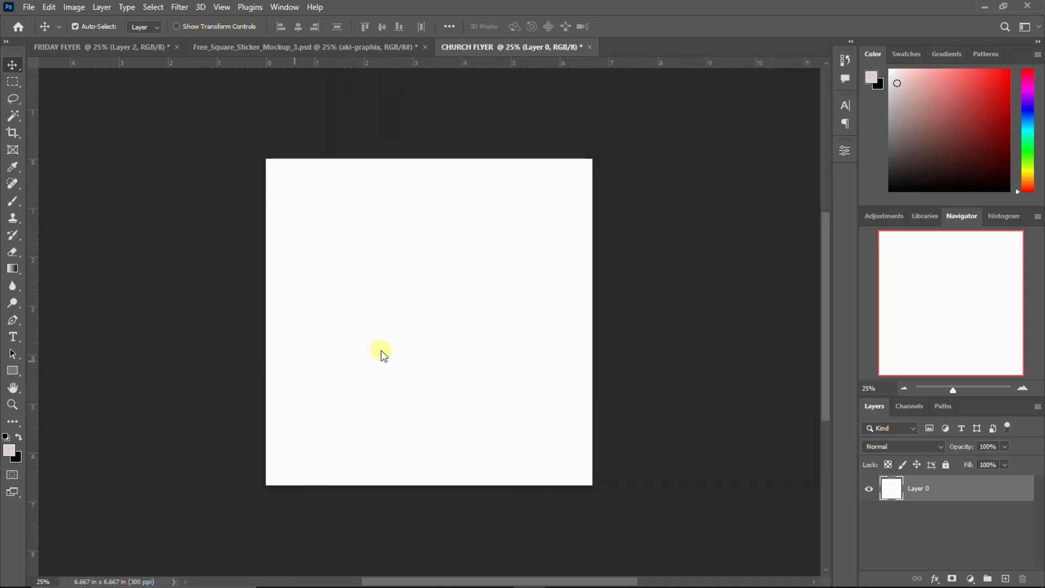
pyautogui.press('Return')
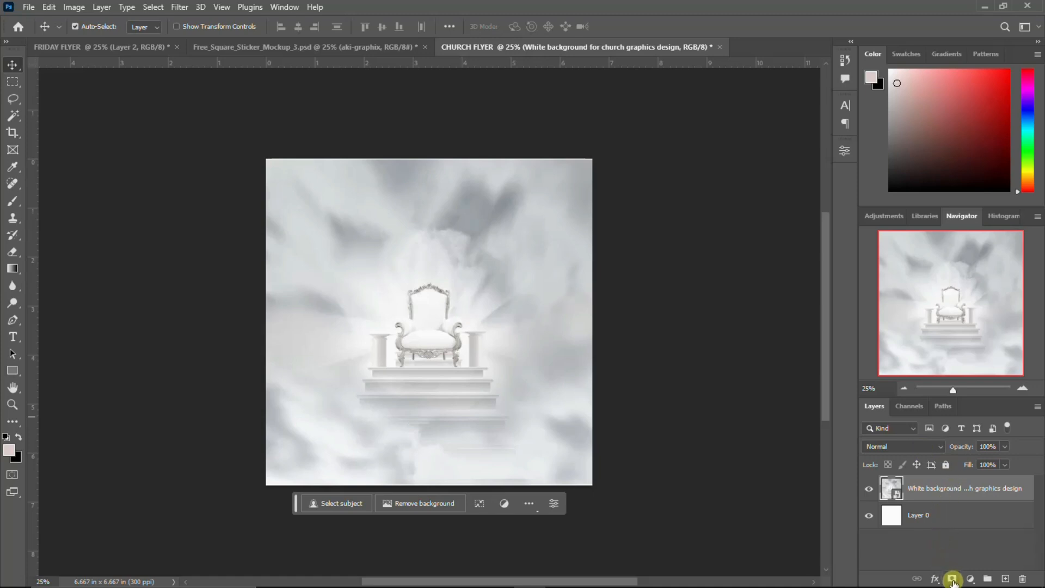
# Add a layer mask to the church background layer and ready a soft brush with black (000000) as foreground colour
pyautogui.click(953, 580)
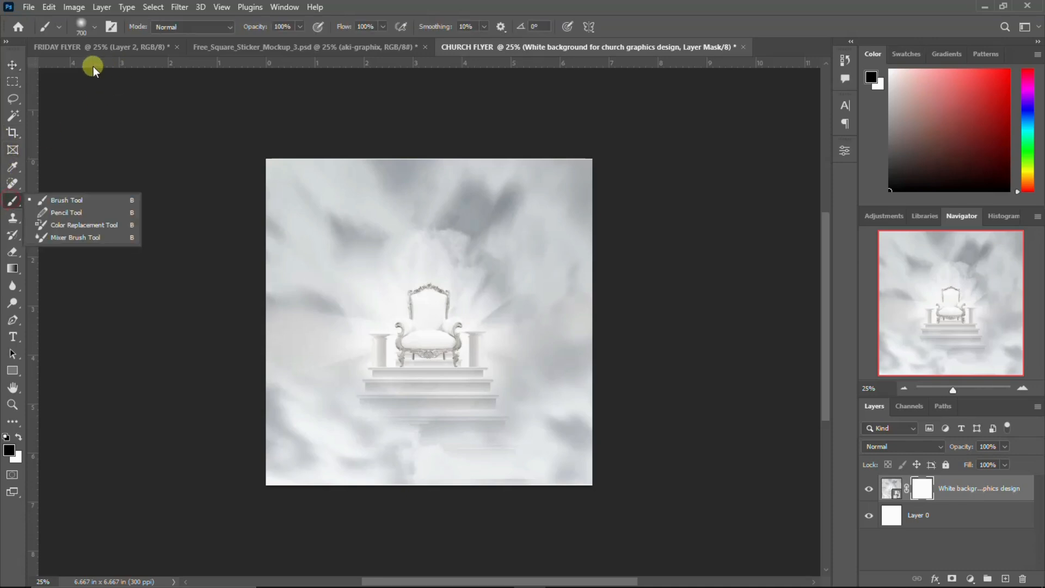
pyautogui.click(79, 25)
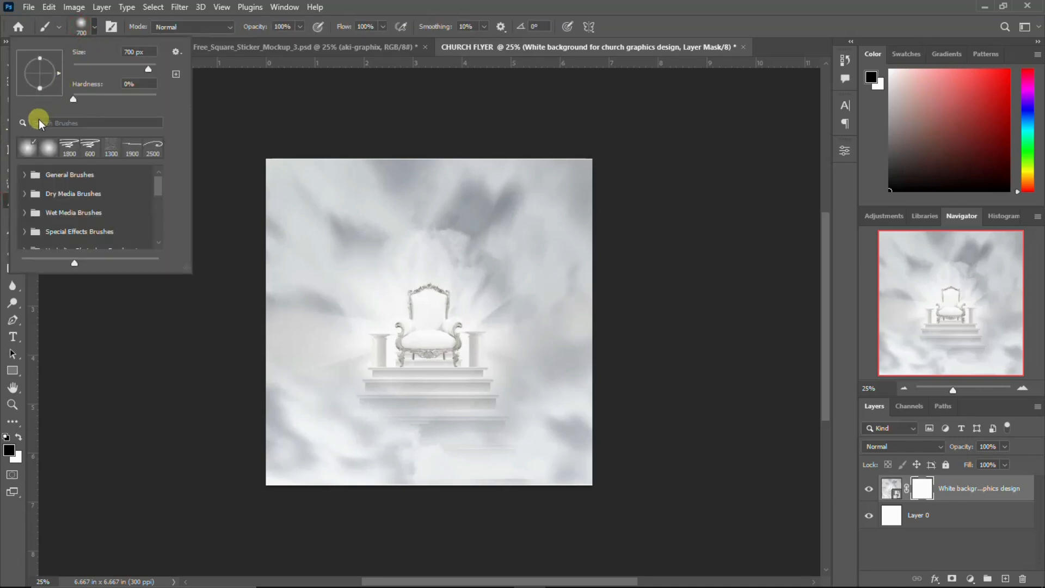
pyautogui.click(25, 174)
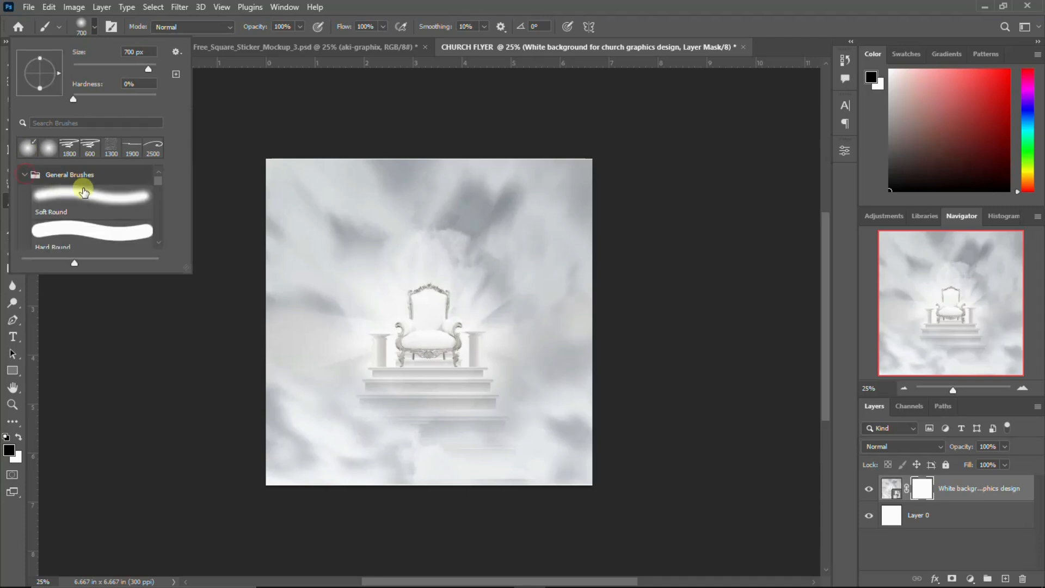
pyautogui.click(83, 25)
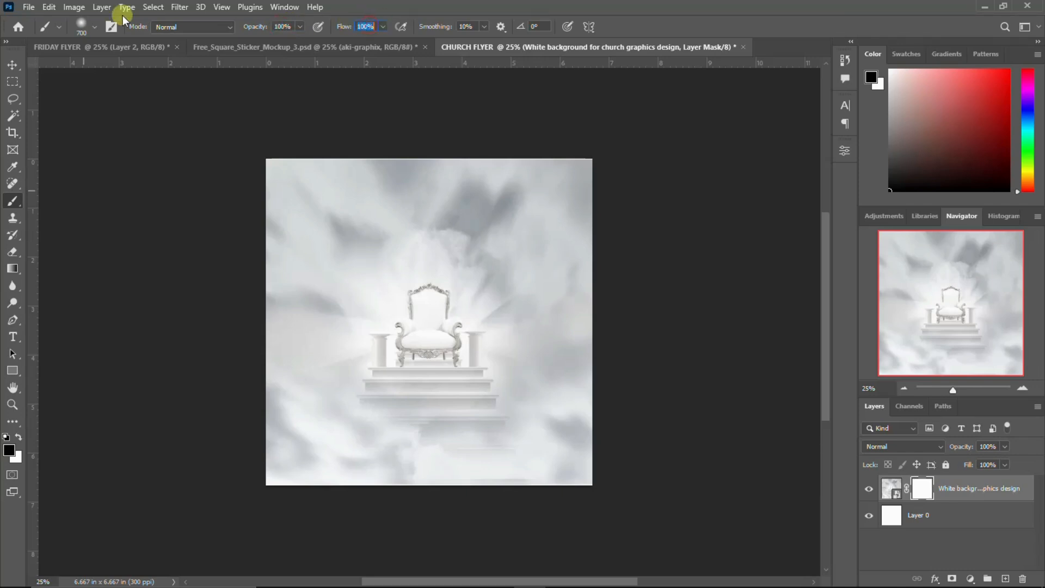
pyautogui.click(13, 65)
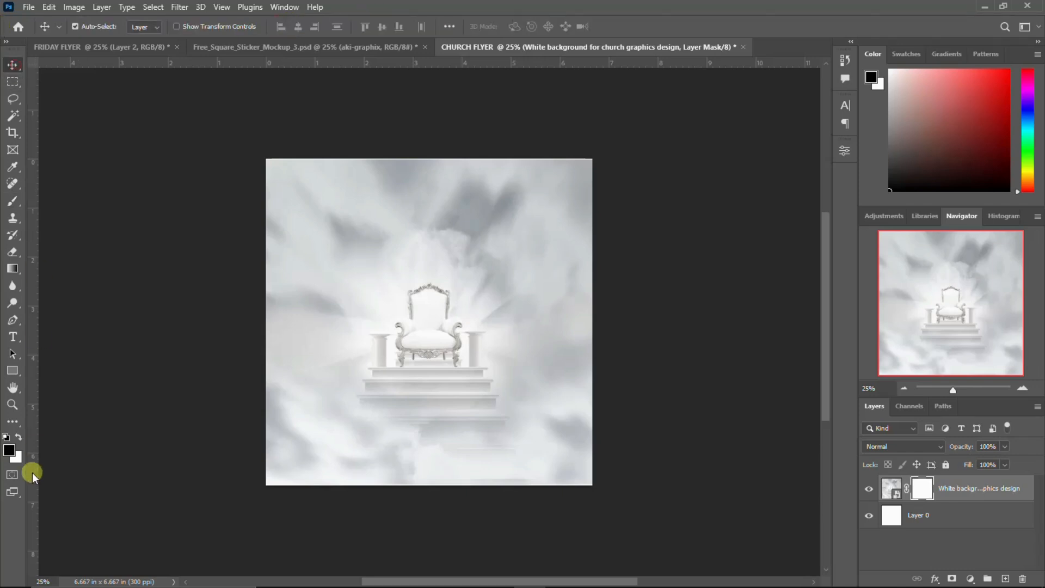
pyautogui.click(11, 452)
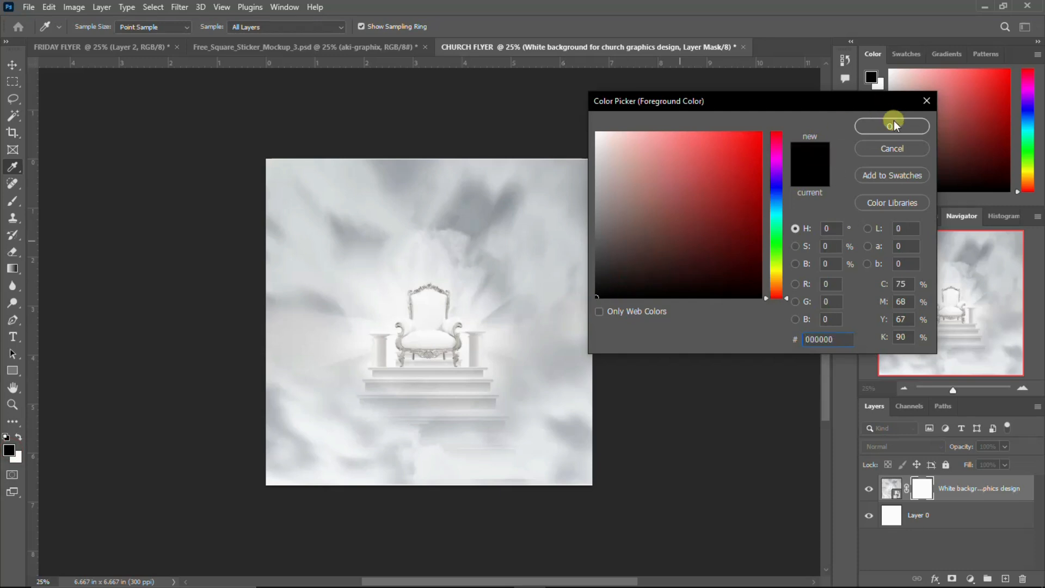
pyautogui.click(893, 125)
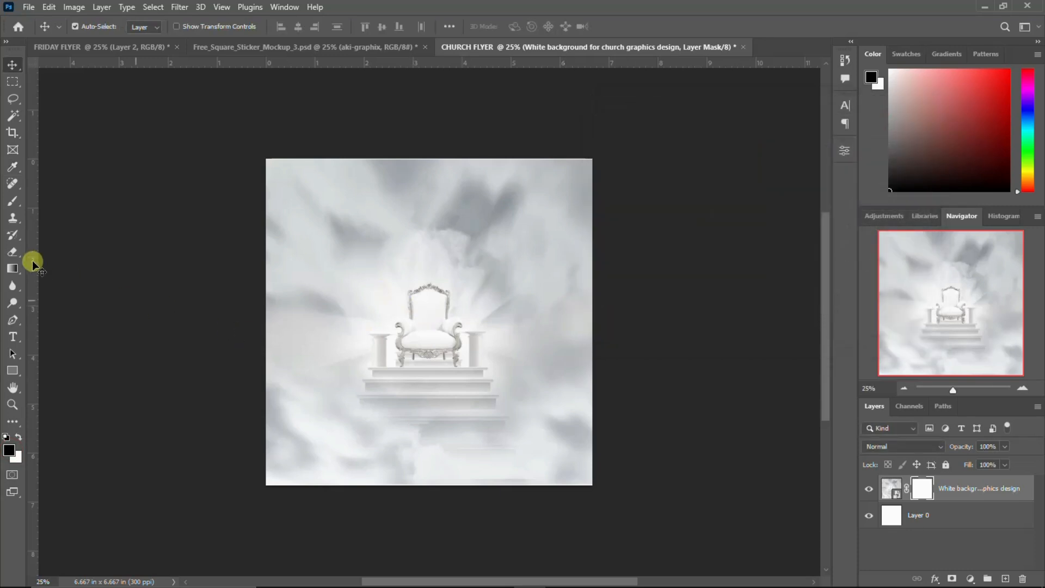
pyautogui.click(13, 201)
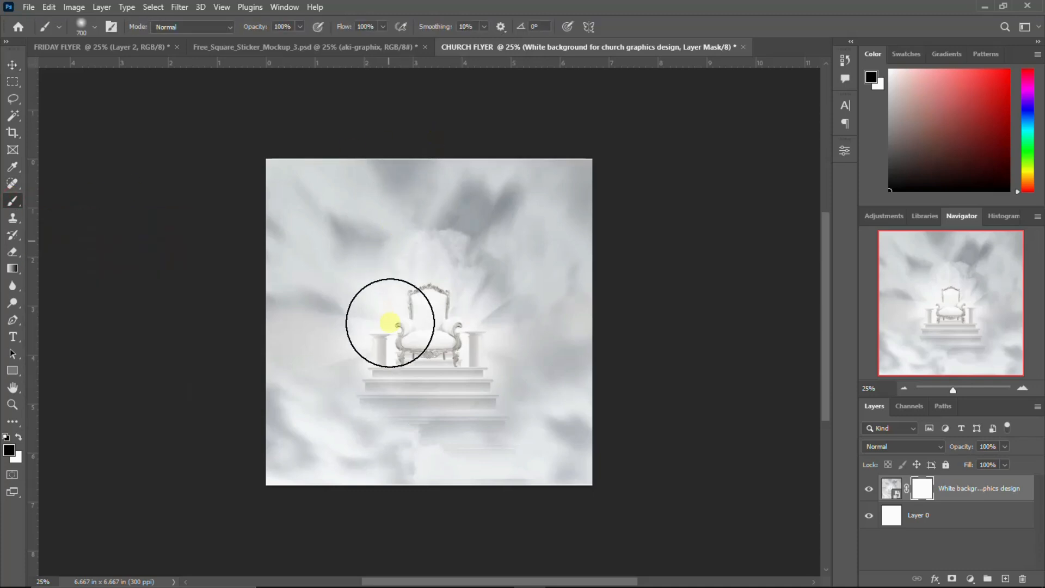
# Enlarge the brush to 1400 px and paint on the mask to fade out the throne in the centre
pyautogui.press(']')
pyautogui.press(']')
pyautogui.press(']')
pyautogui.press(']')
pyautogui.press(']')
pyautogui.press(']')
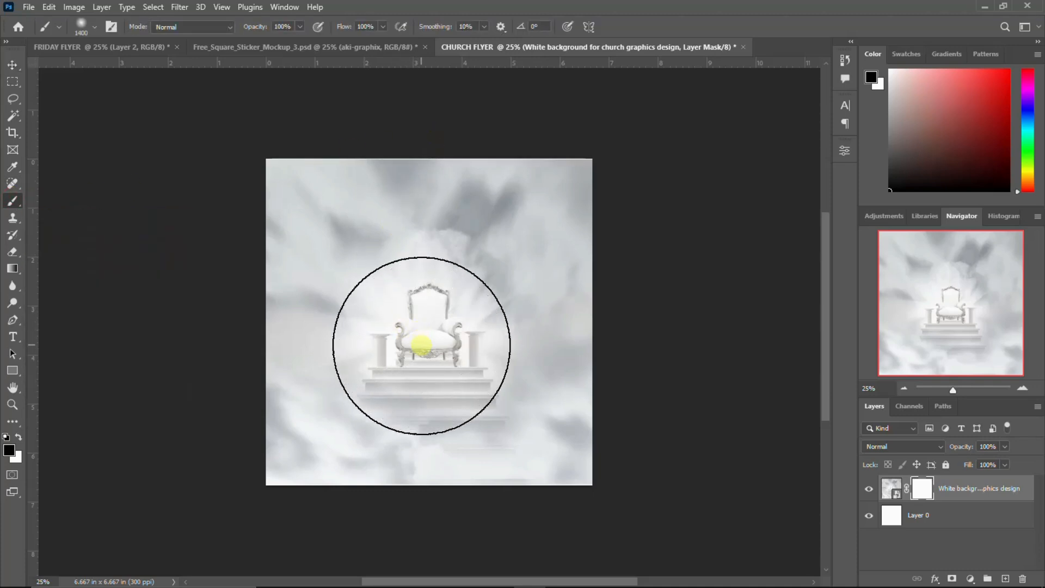
pyautogui.click(420, 344)
pyautogui.press(']')
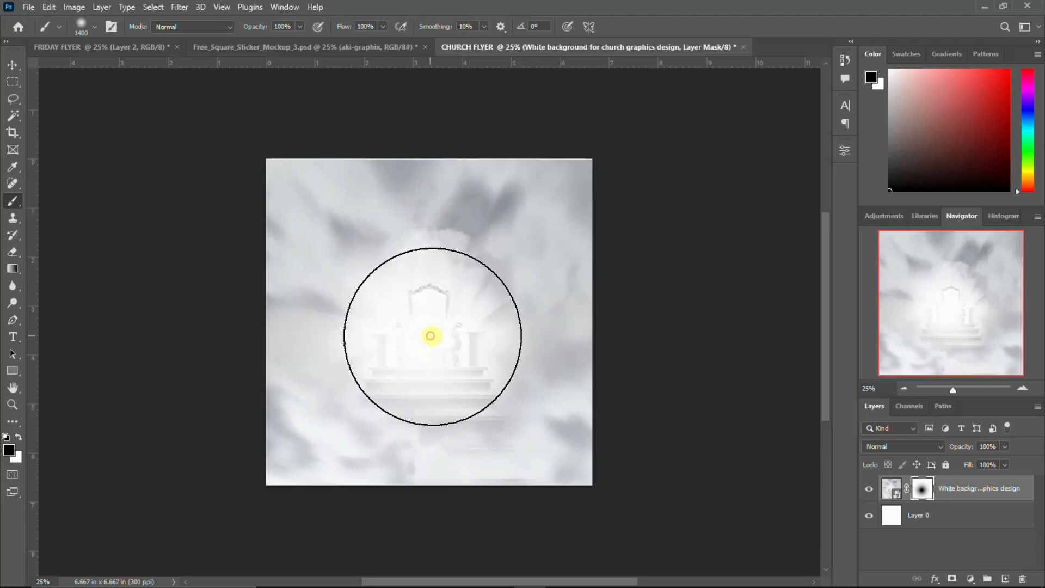
pyautogui.click(428, 335)
pyautogui.click(13, 66)
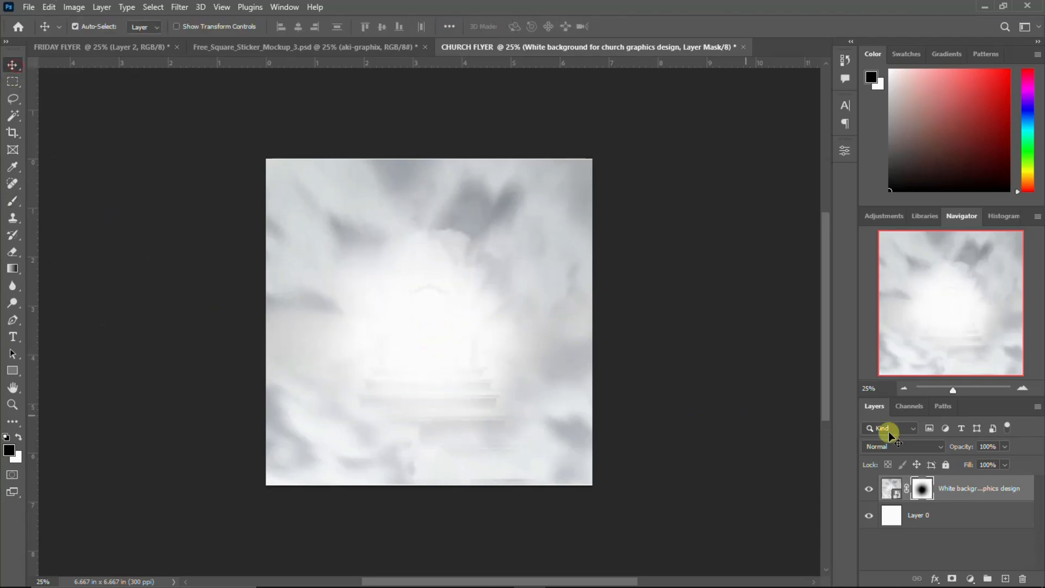
# Place the roaring lion image from the project folder into the flyer and position it over the canvas's left side
pyautogui.moveTo(278, 567)
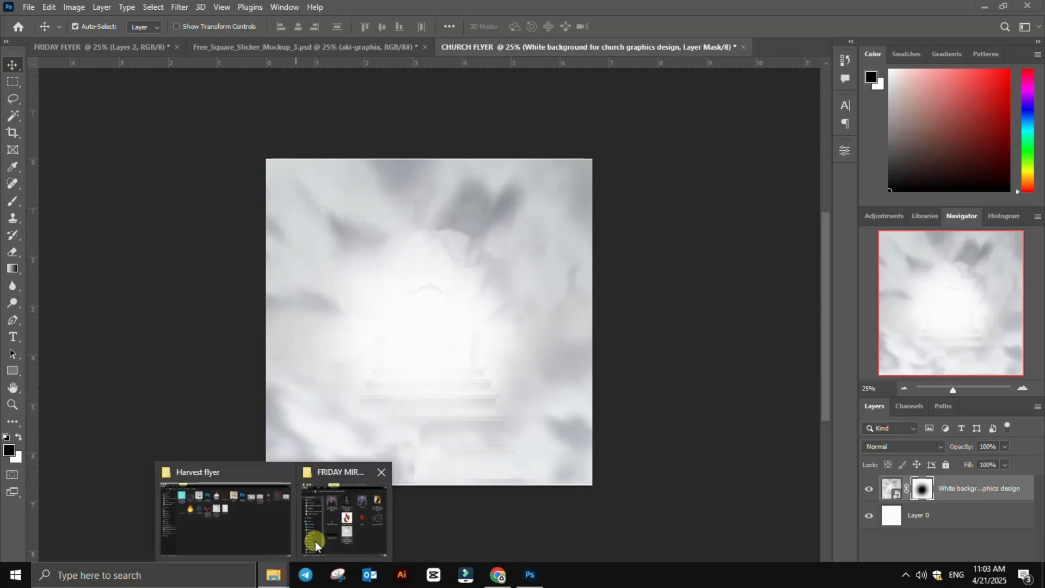
pyautogui.click(339, 523)
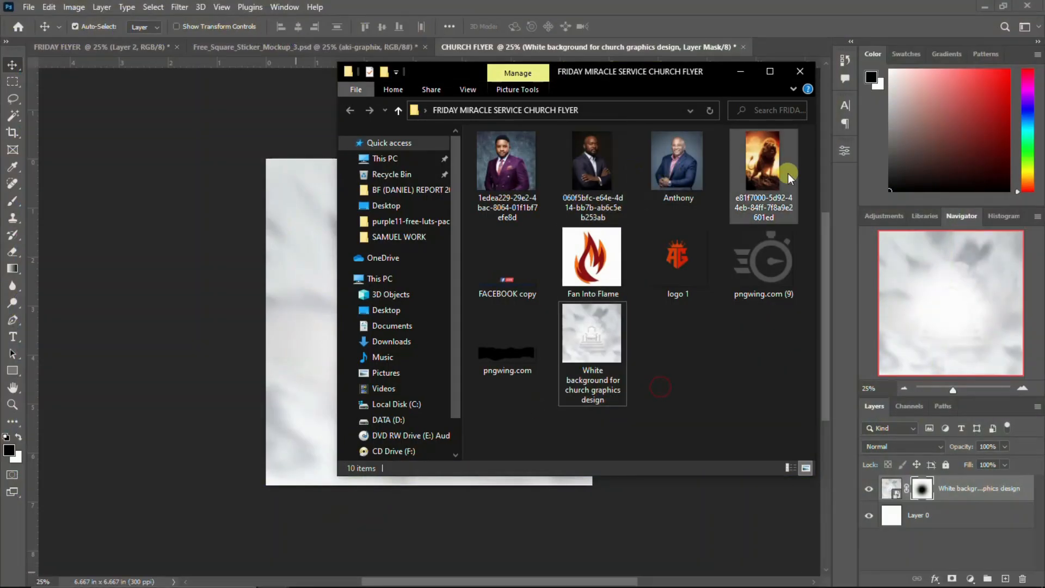
pyautogui.moveTo(776, 165); pyautogui.dragTo(294, 349)
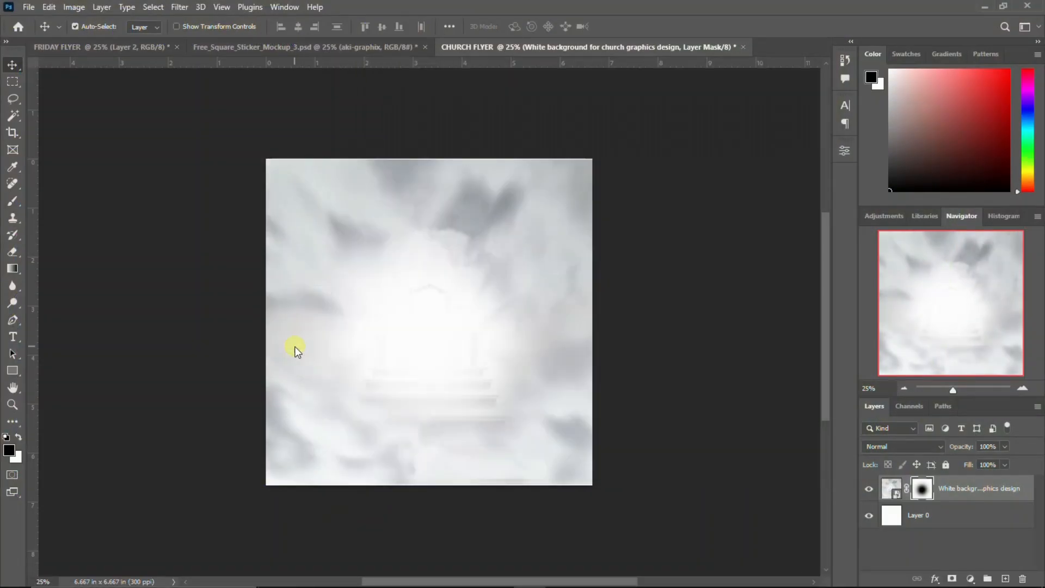
pyautogui.moveTo(448, 327); pyautogui.dragTo(378, 331)
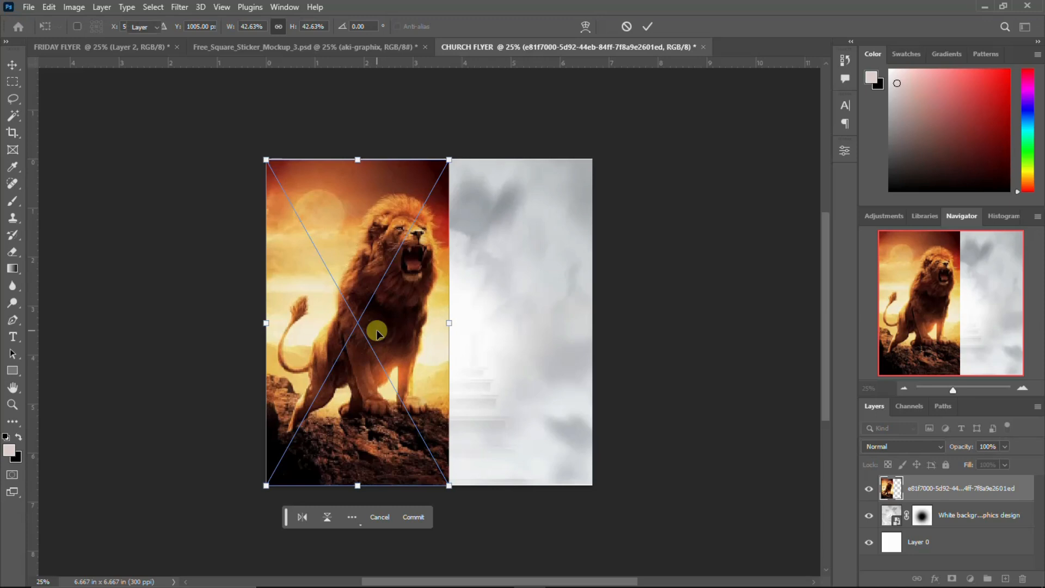
pyautogui.press('Return')
# Align the lion image to the canvas's left edge and centre it vertically
pyautogui.hotkey('ctrl', 'a')
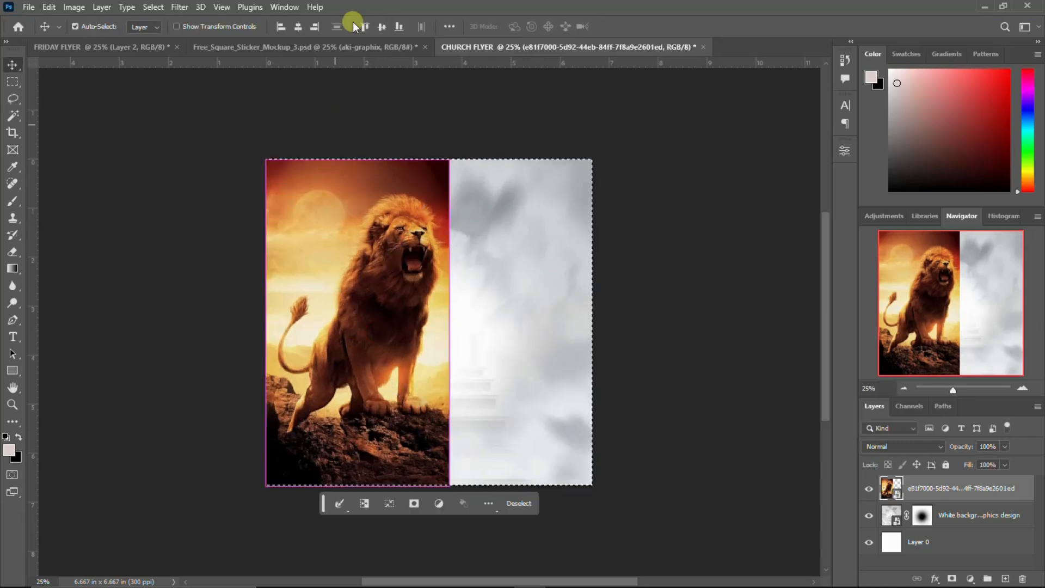
pyautogui.click(299, 28)
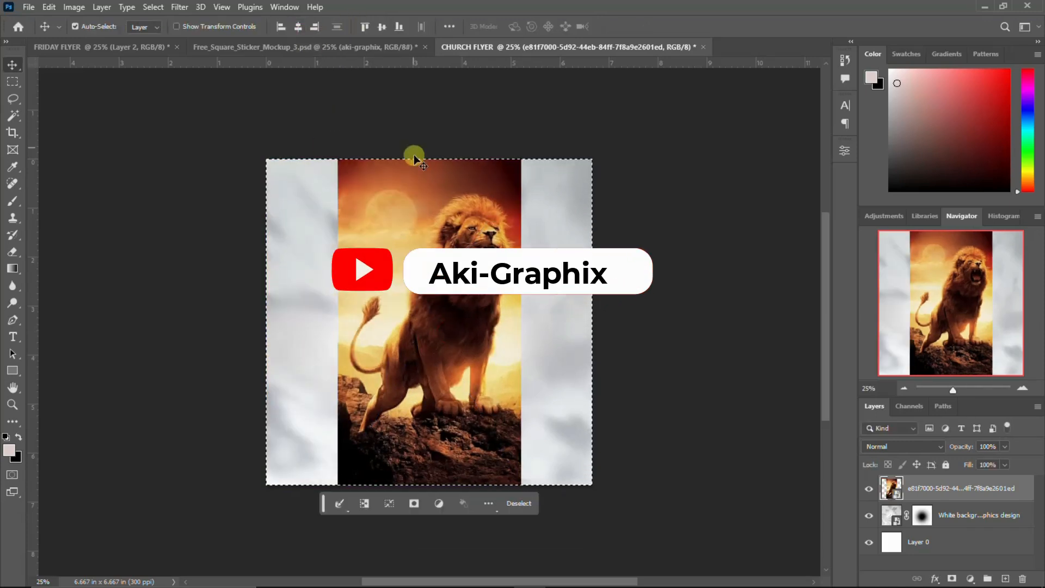
pyautogui.click(381, 28)
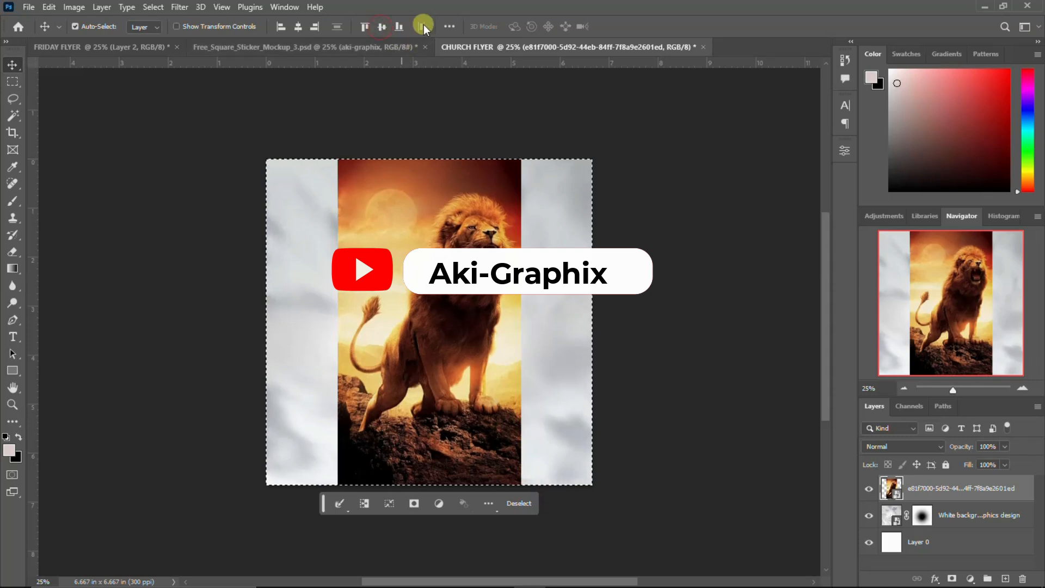
pyautogui.click(282, 26)
pyautogui.click(414, 308)
# Duplicate the lion image, flip the copy horizontally and position it against the canvas's right edge
pyautogui.moveTo(407, 316); pyautogui.dragTo(555, 305)
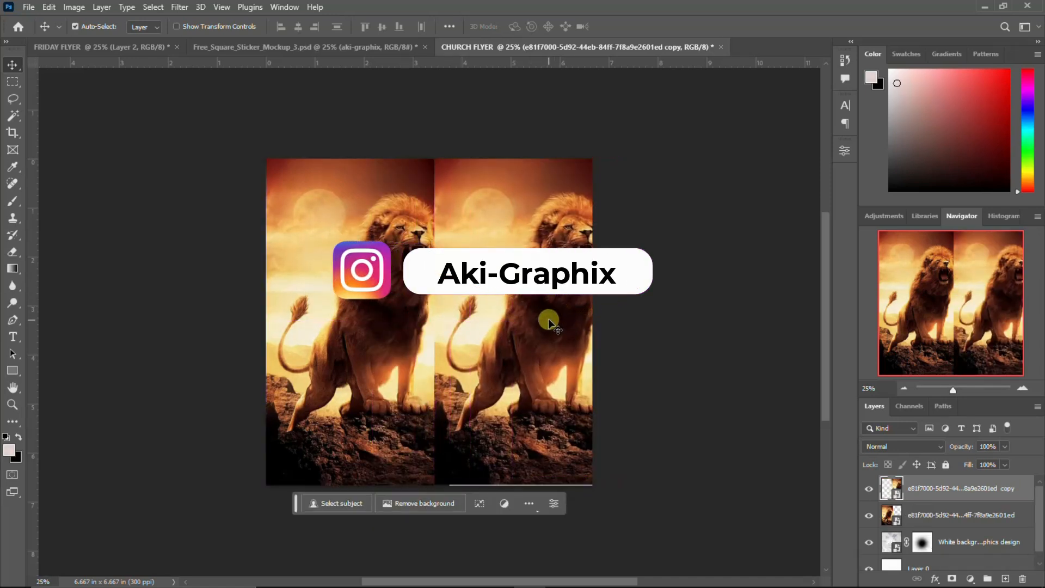
pyautogui.hotkey('ctrl', 't')
pyautogui.rightClick(519, 300)
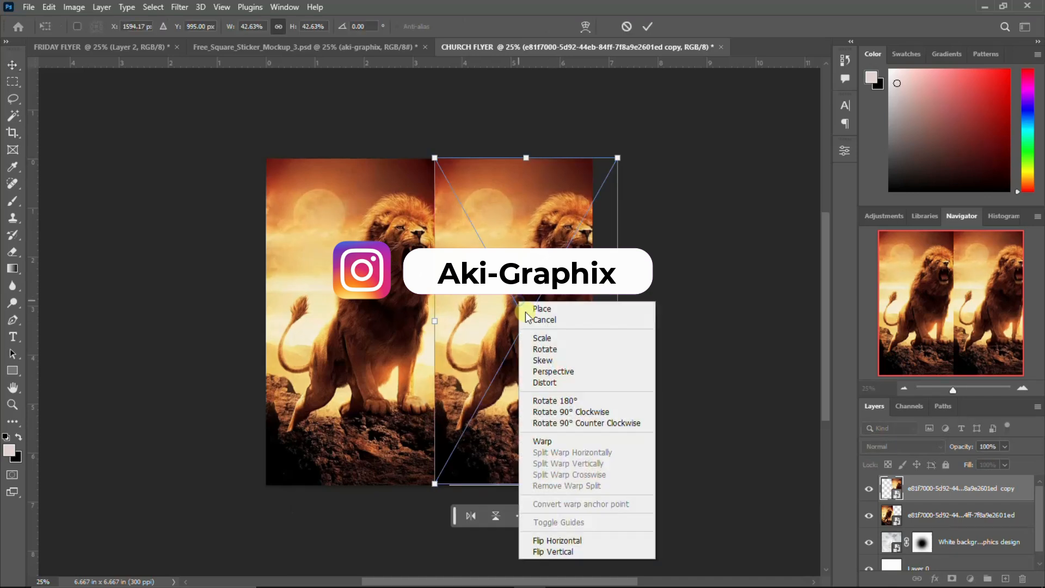
pyautogui.click(553, 540)
pyautogui.moveTo(532, 380); pyautogui.dragTo(507, 386)
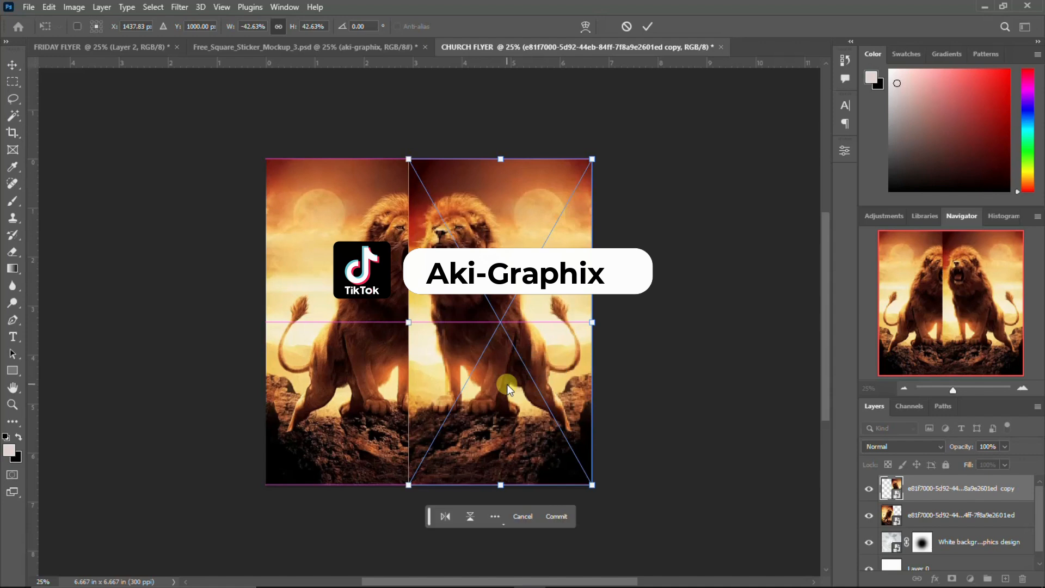
pyautogui.press('Return')
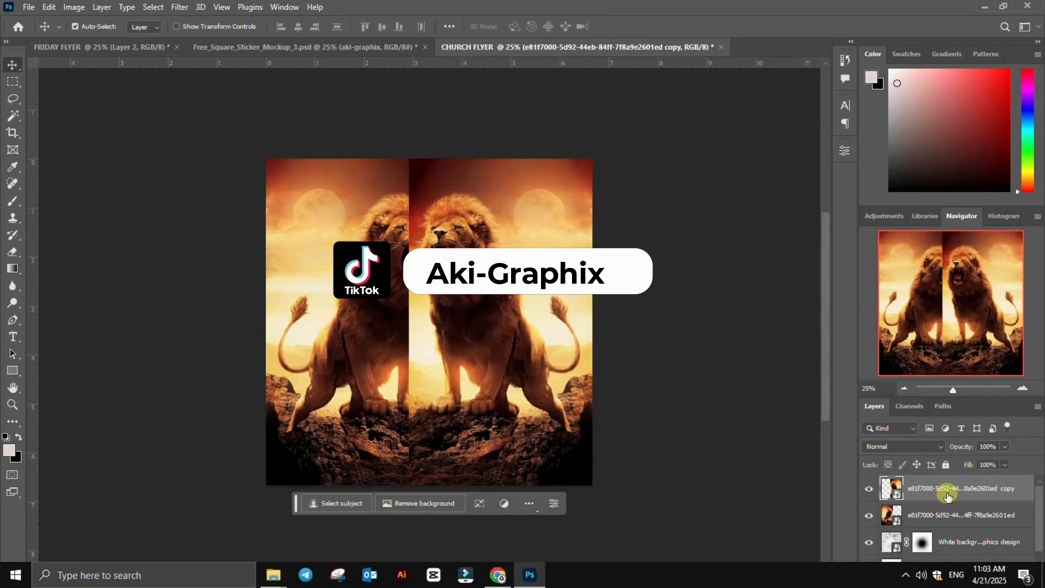
# Add a layer mask to the flipped lion copy and fade its inner edge with a 900 px black brush
pyautogui.click(952, 579)
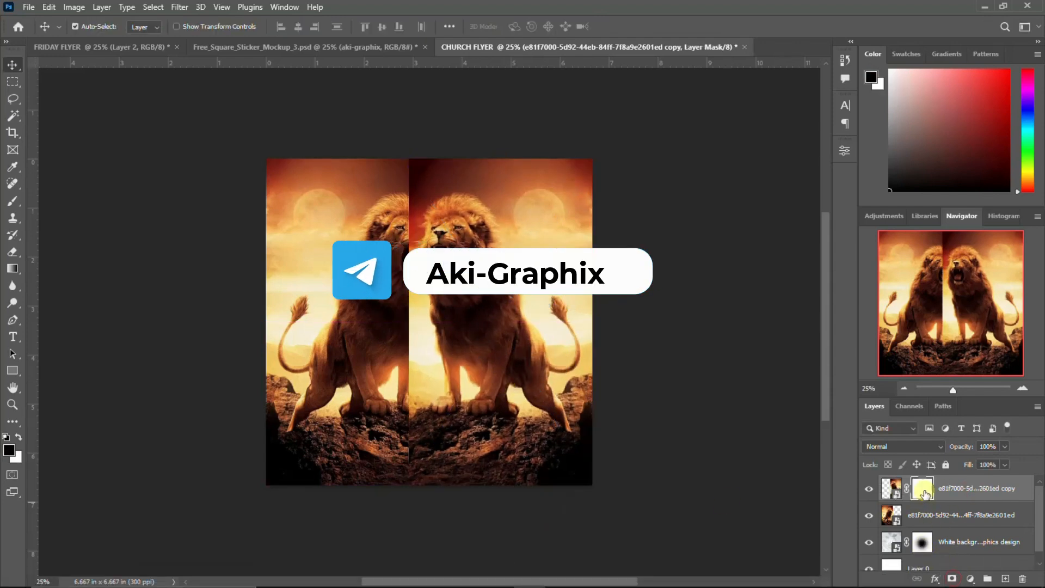
pyautogui.press('b')
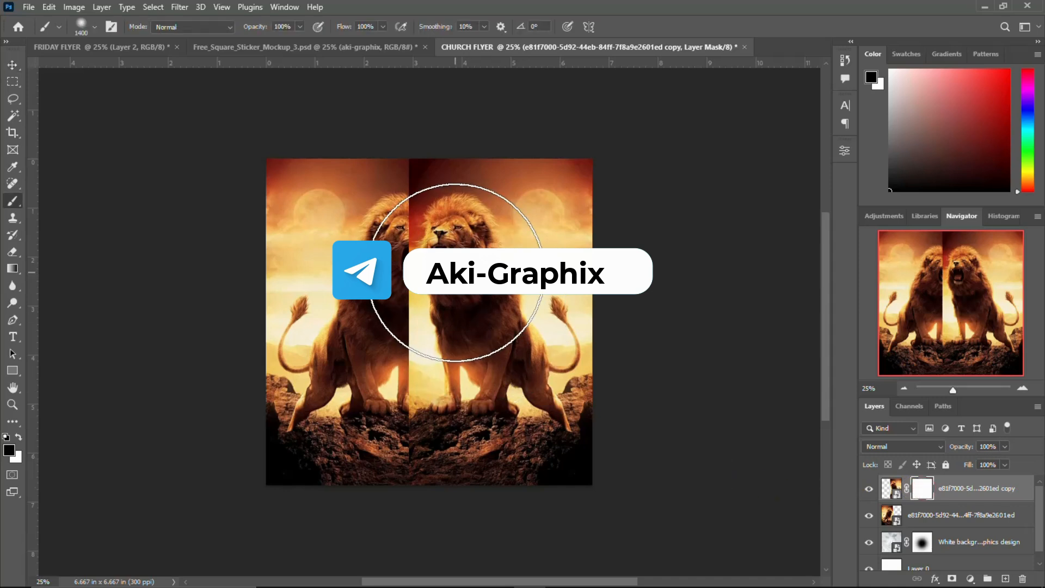
pyautogui.press('[')
pyautogui.press('[')
pyautogui.press('[')
pyautogui.press('[')
pyautogui.press('[')
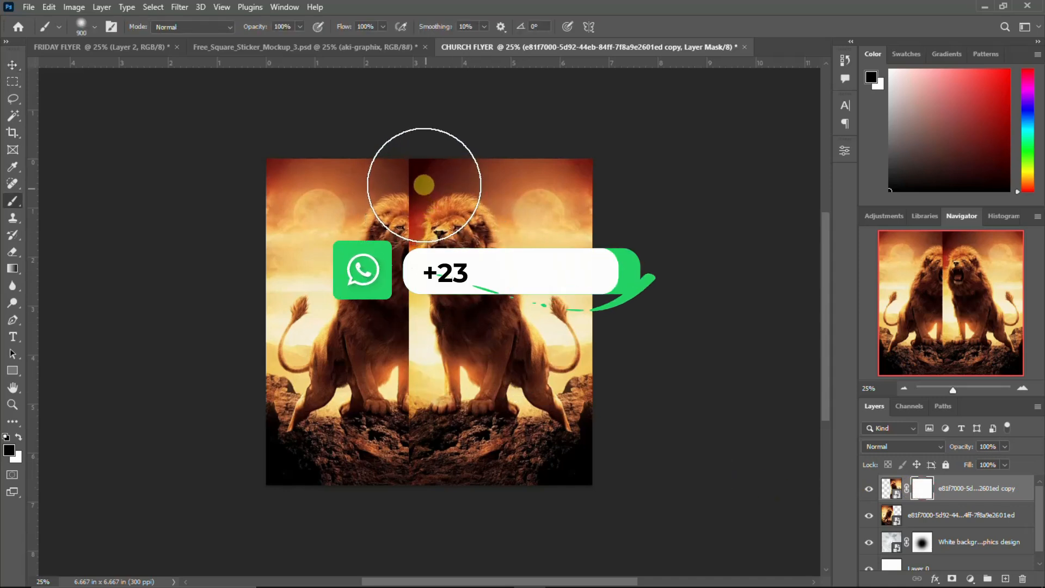
pyautogui.moveTo(431, 177); pyautogui.dragTo(432, 548)
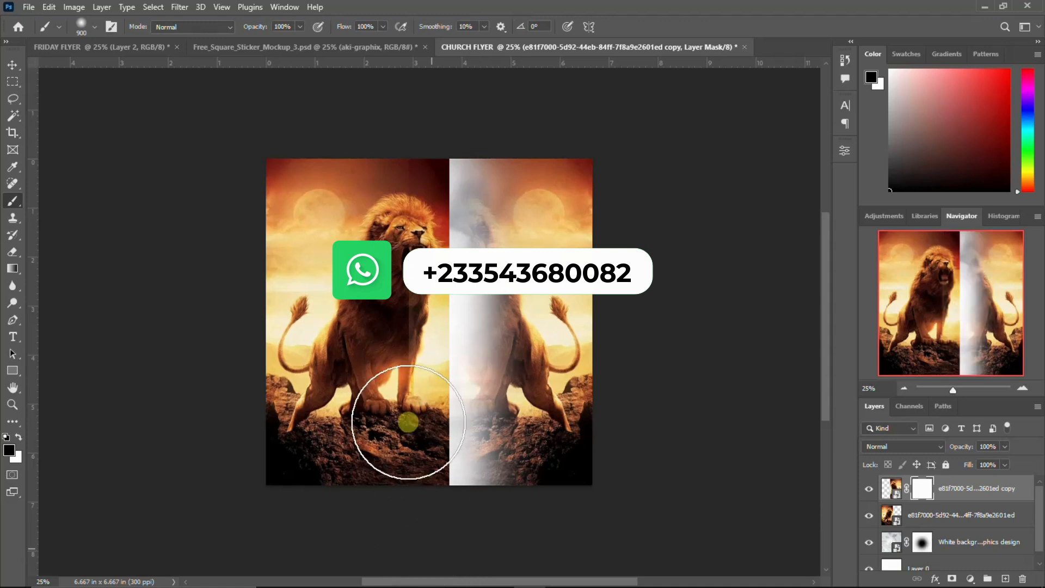
# Add a layer mask to the original lion layer and paint down its inner edge to reveal the white background
pyautogui.click(899, 520)
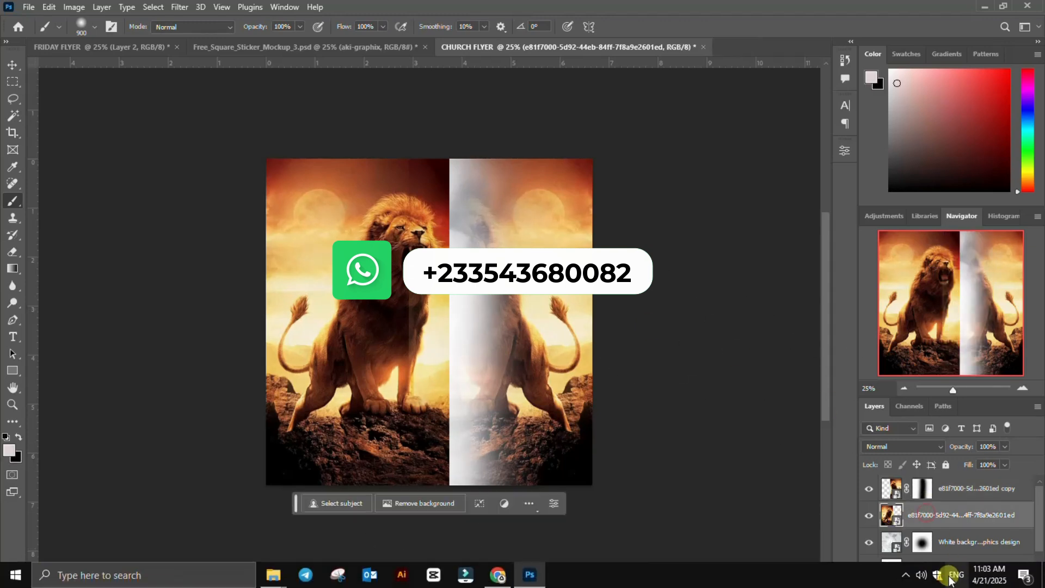
pyautogui.click(952, 578)
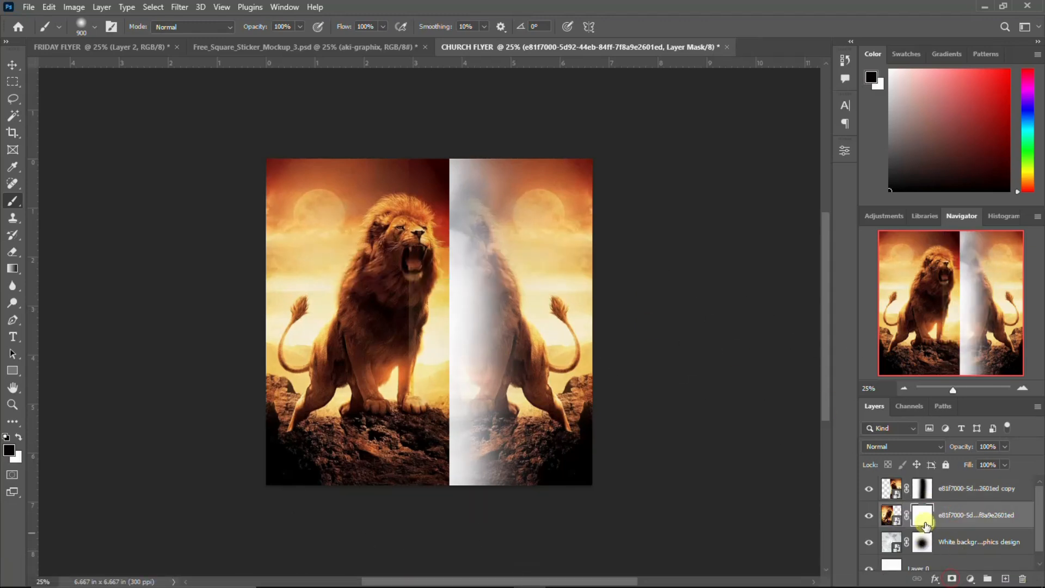
pyautogui.moveTo(452, 156)
pyautogui.mouseDown()
pyautogui.moveTo(420, 403)
pyautogui.moveTo(421, 518)
pyautogui.mouseUp()
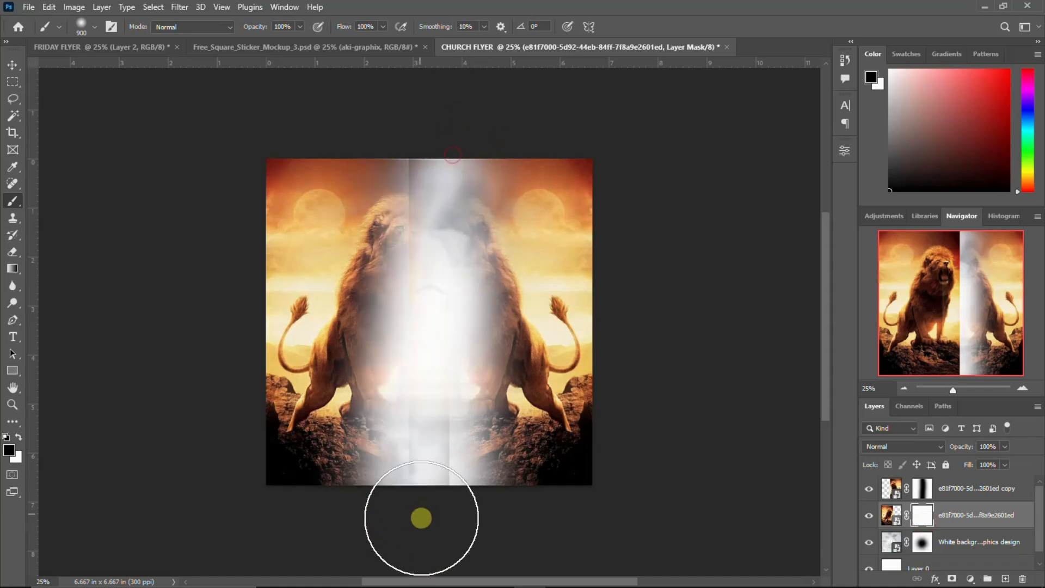
pyautogui.moveTo(443, 177); pyautogui.dragTo(432, 534)
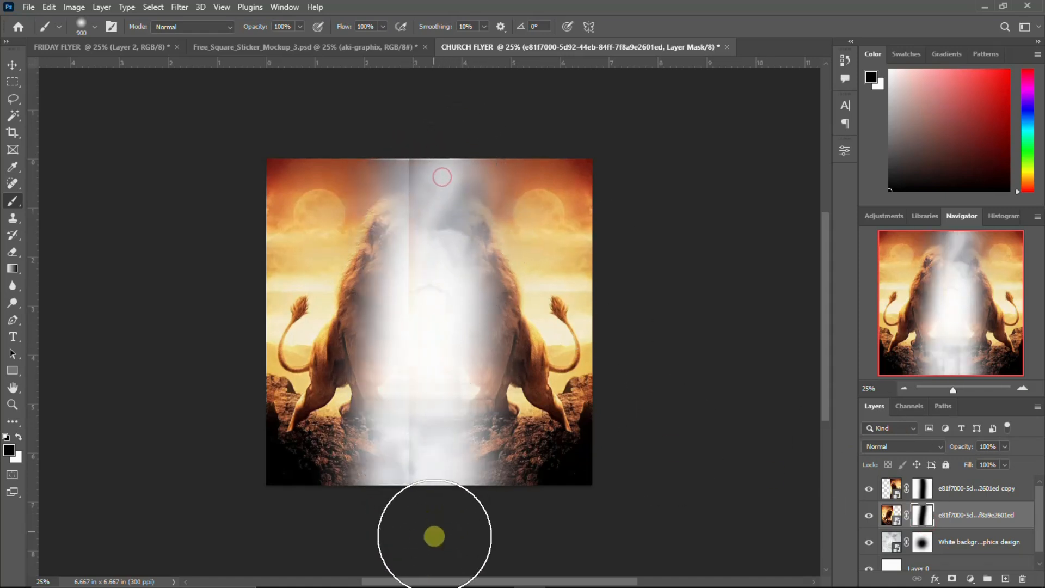
# Paint further on the flipped lion copy's mask to remove the leftover edge in the centre
pyautogui.click(919, 489)
pyautogui.moveTo(443, 171)
pyautogui.mouseDown()
pyautogui.moveTo(419, 229)
pyautogui.moveTo(404, 478)
pyautogui.moveTo(410, 296)
pyautogui.mouseUp()
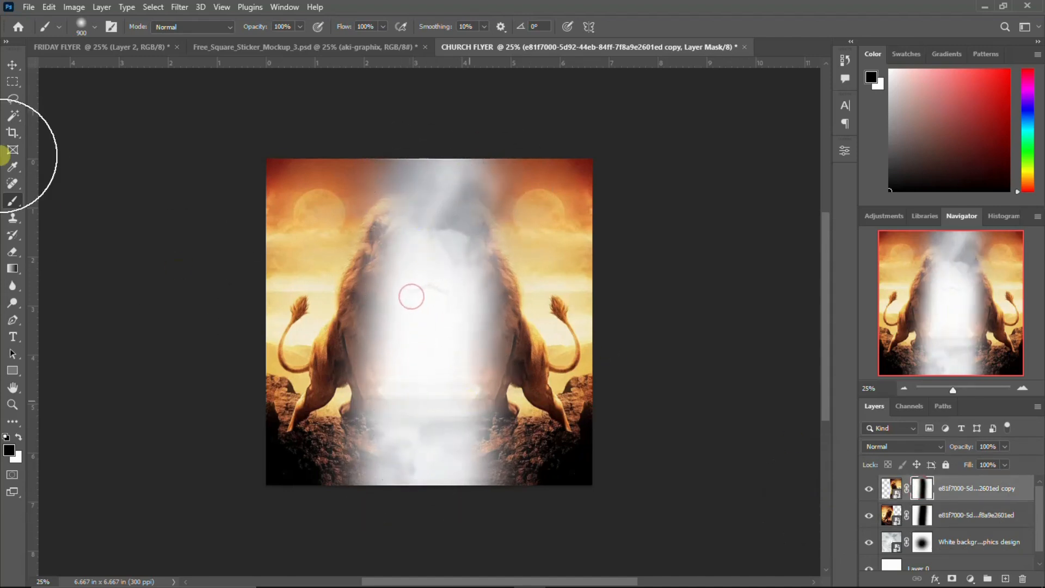
pyautogui.click(12, 64)
pyautogui.click(1019, 490)
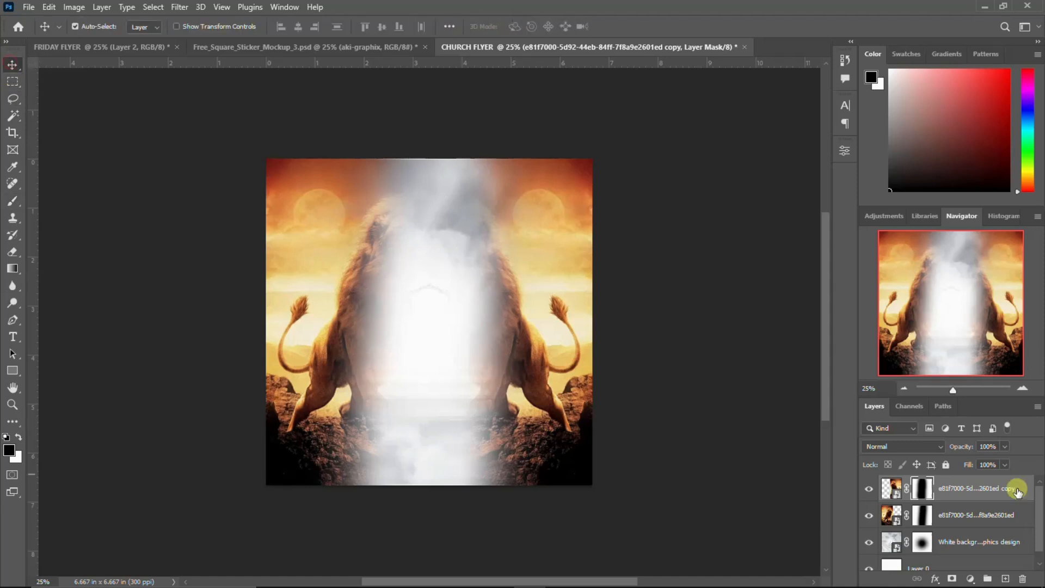
# Set the blend mode of both lion layers to Overlay
pyautogui.keyDown('shift'); pyautogui.click(965, 515); pyautogui.keyUp('shift')
pyautogui.click(930, 446)
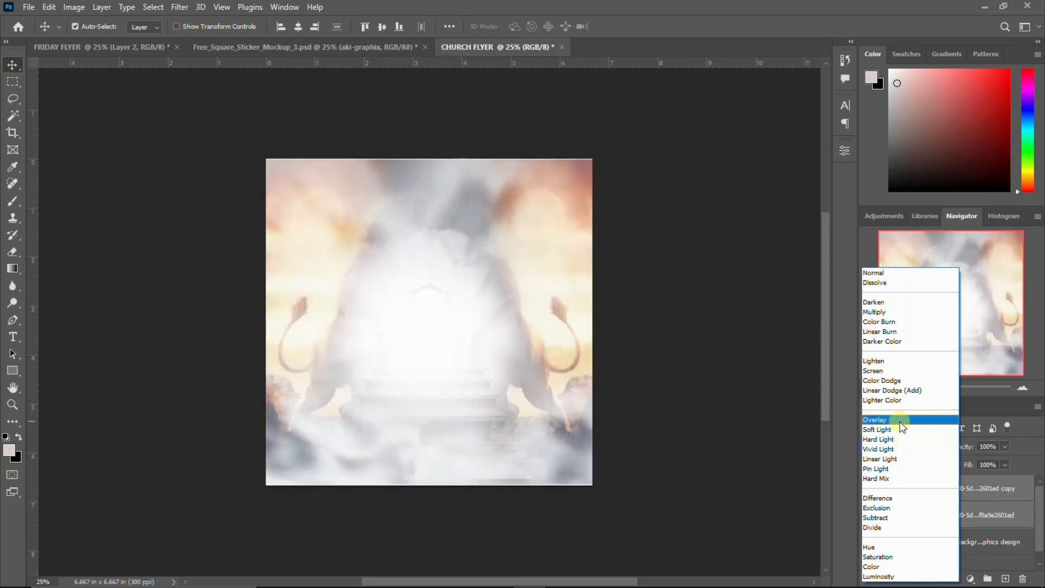
pyautogui.click(900, 422)
pyautogui.click(969, 491)
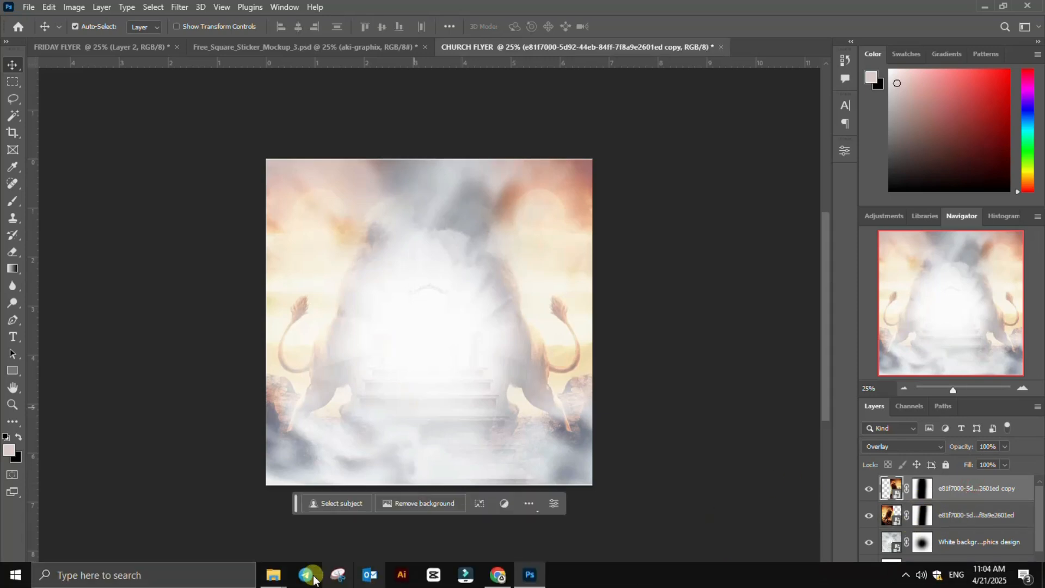
# Bring the city road background image into the church flyer above the lion layers and set its blend mode to Soft Light
pyautogui.moveTo(273, 575)
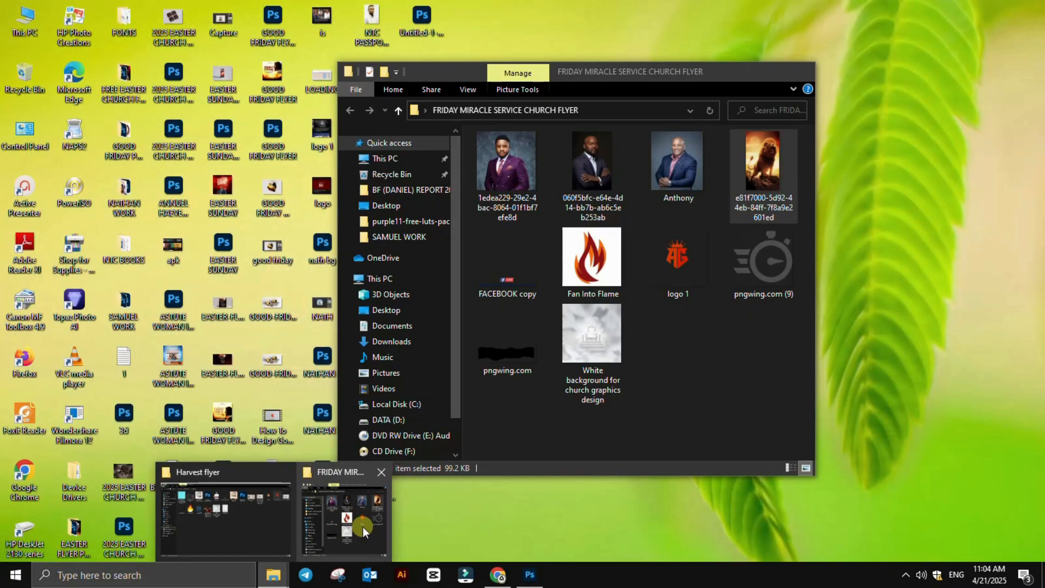
pyautogui.click(362, 527)
pyautogui.click(380, 29)
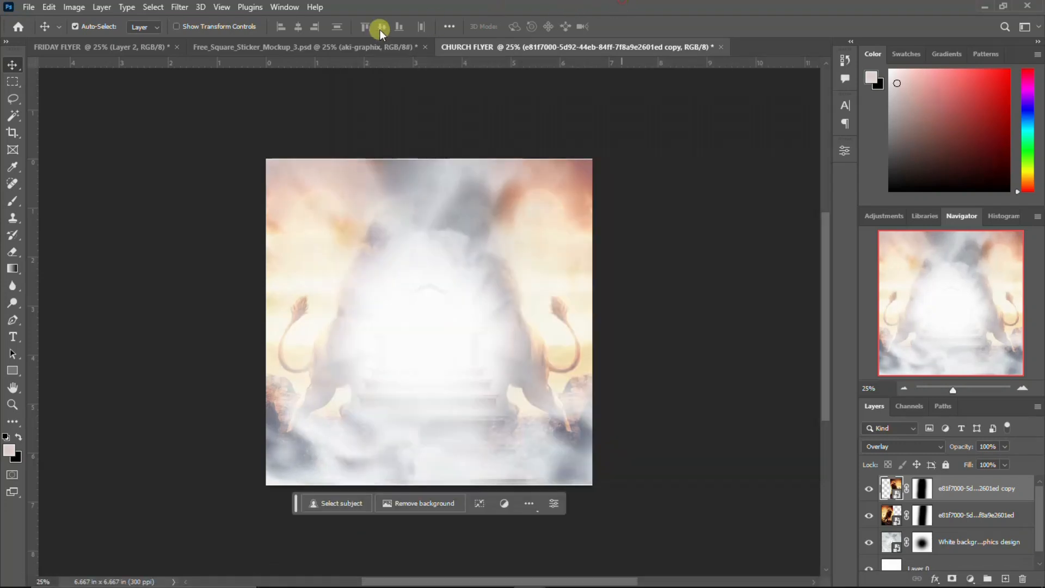
pyautogui.moveTo(932, 464); pyautogui.dragTo(920, 499)
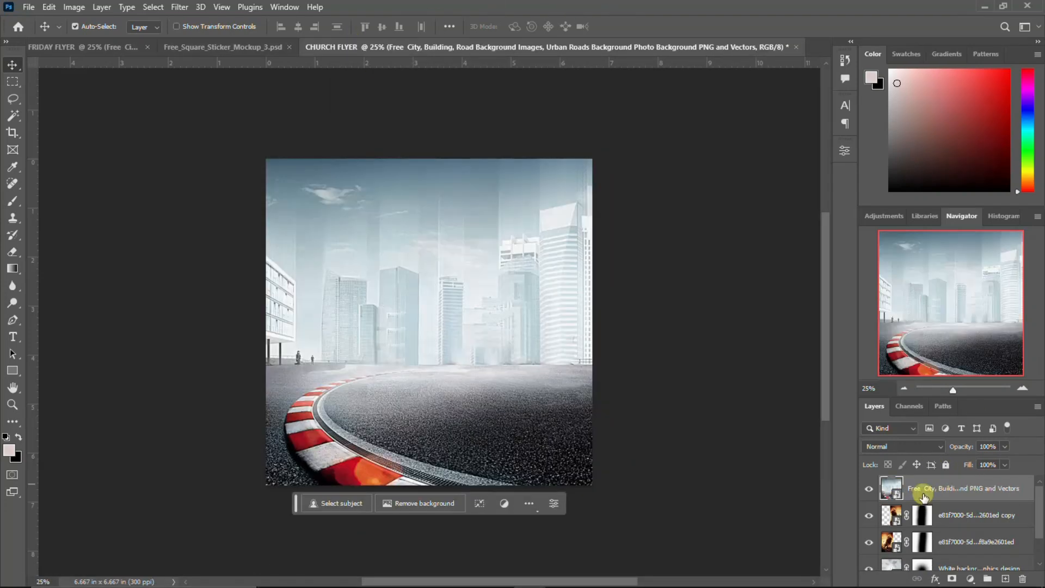
pyautogui.click(914, 447)
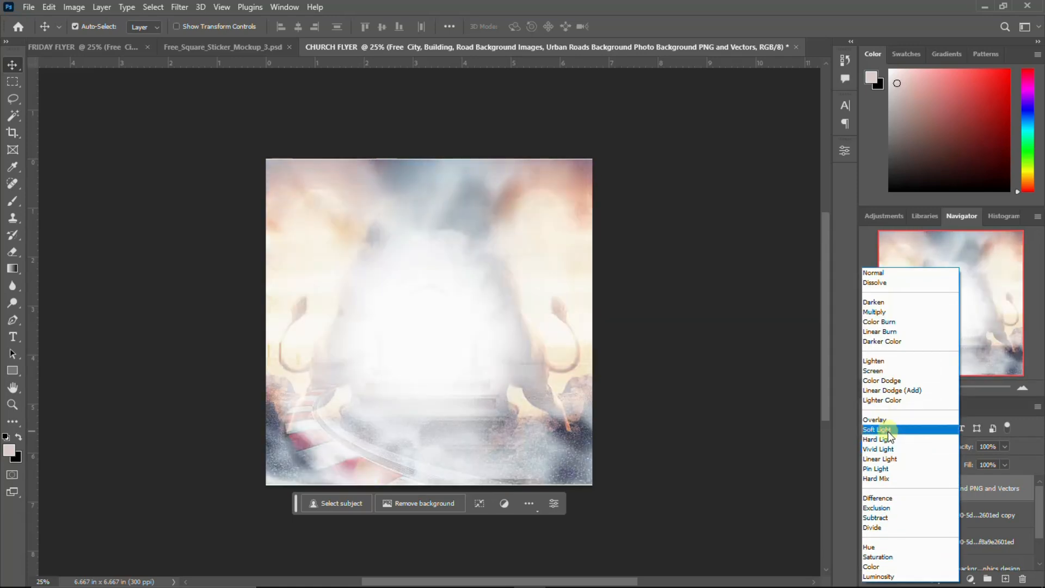
pyautogui.click(889, 430)
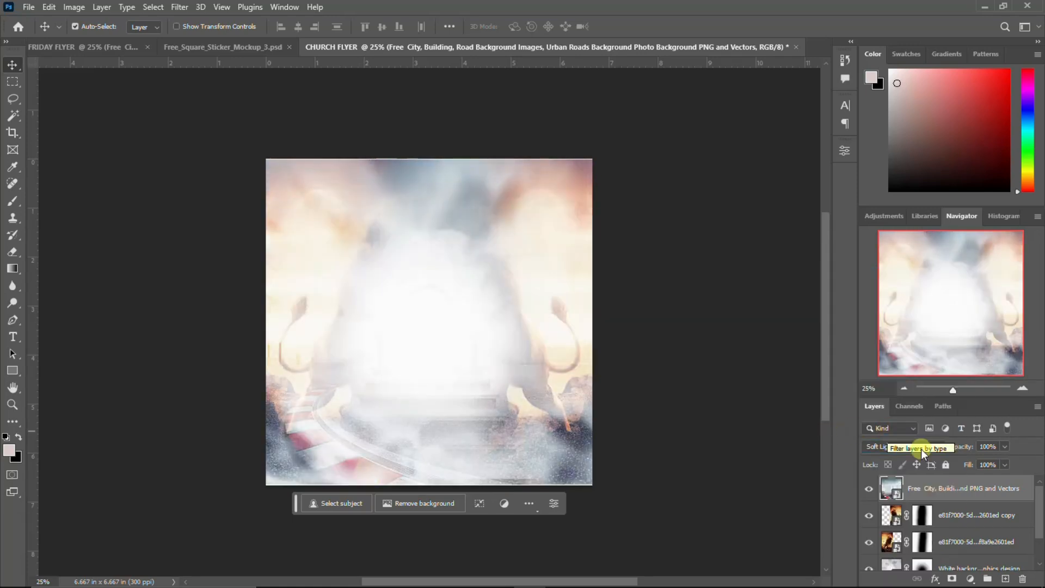
# Fit the city road image to the canvas and scale the white church background to about 102% so it covers the edges
pyautogui.hotkey('ctrl', 't')
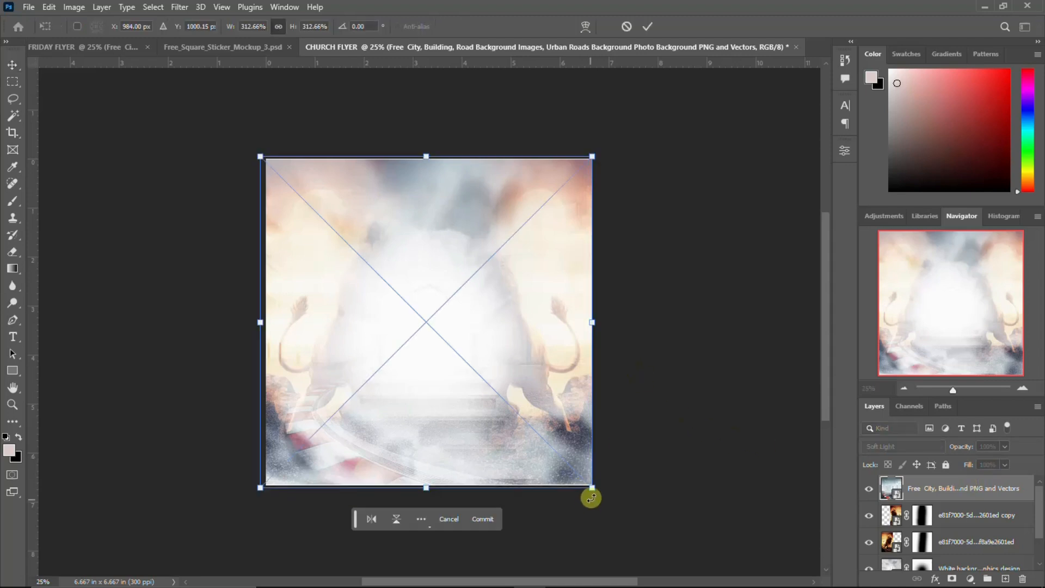
pyautogui.press('Return')
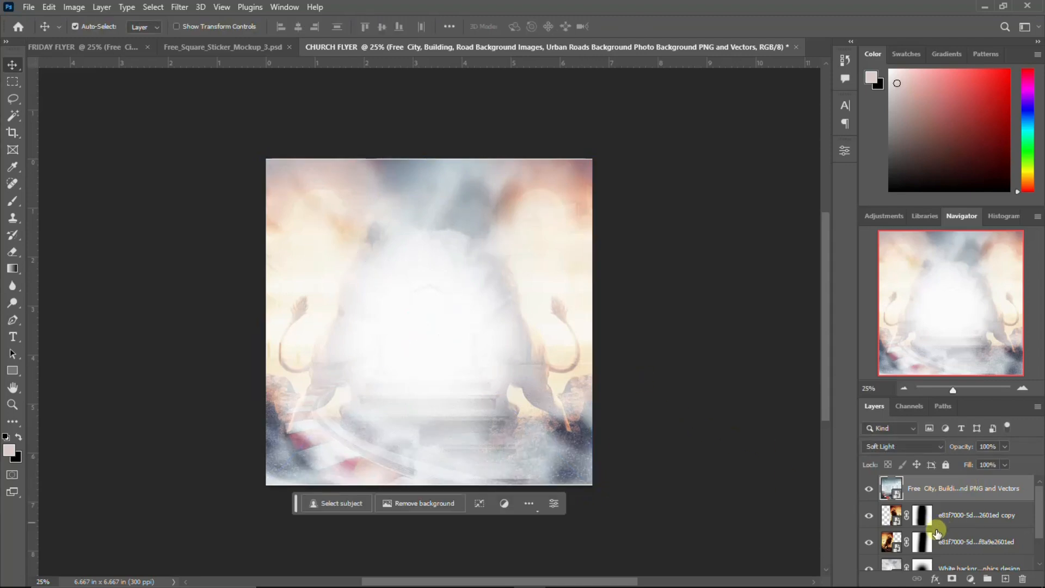
pyautogui.scroll(-2, 938, 532)
pyautogui.click(958, 530)
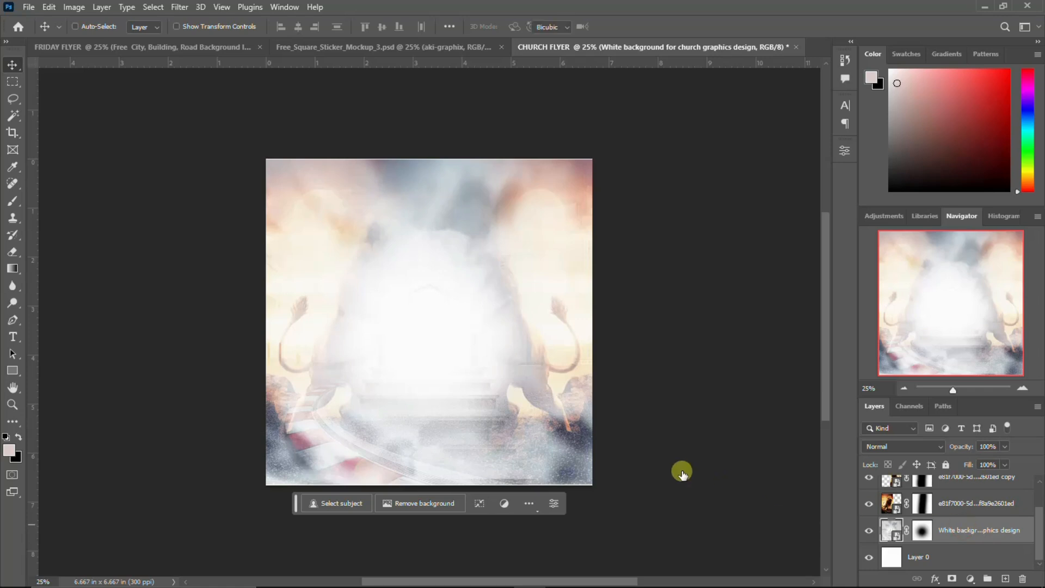
pyautogui.hotkey('ctrl', 't')
pyautogui.moveTo(593, 485); pyautogui.dragTo(597, 491)
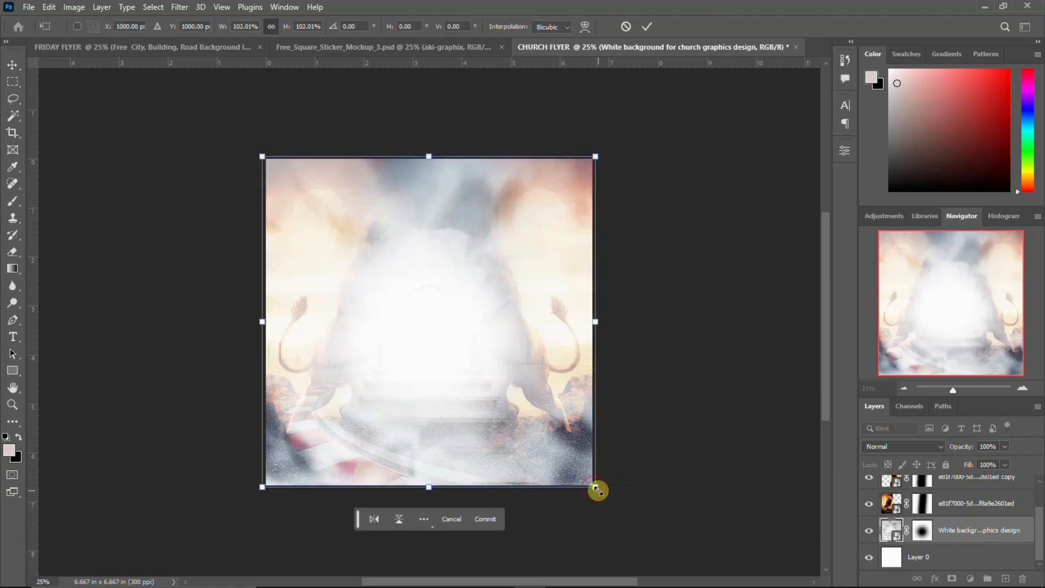
pyautogui.press('Return')
# Add a Color Lookup adjustment layer directly above the city road layer
pyautogui.scroll(1, 946, 496)
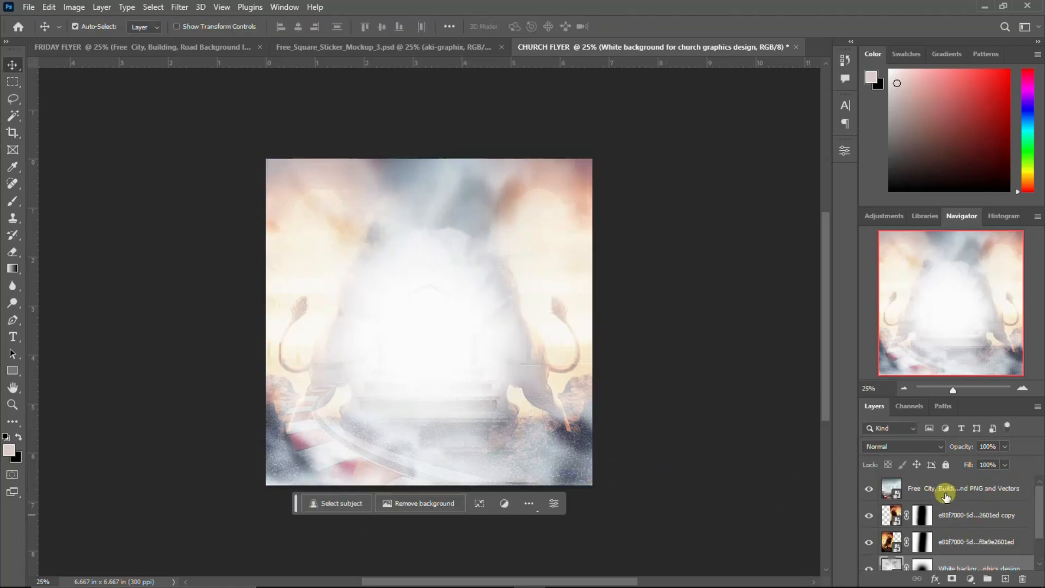
pyautogui.click(948, 496)
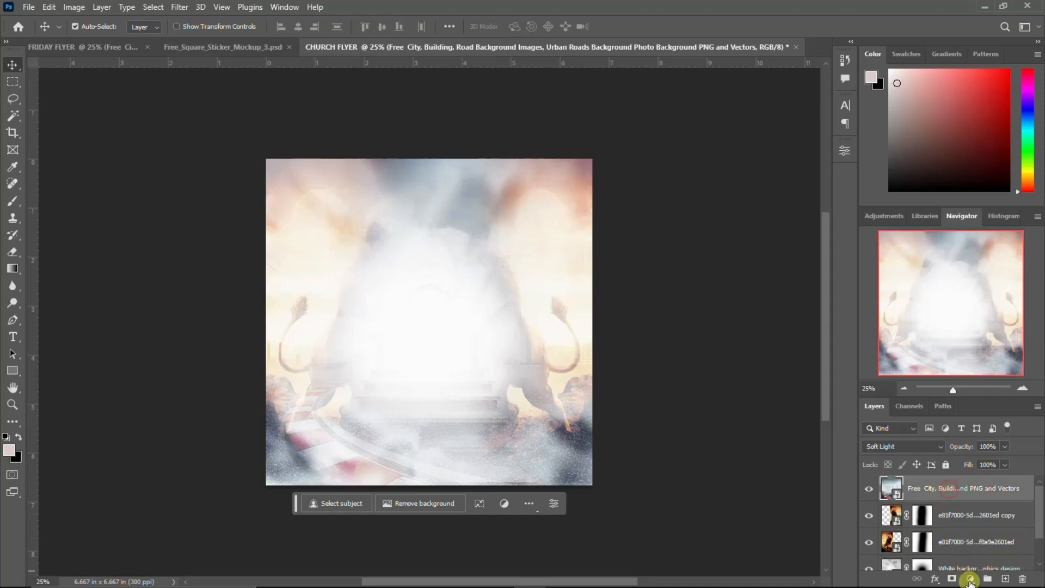
pyautogui.click(970, 579)
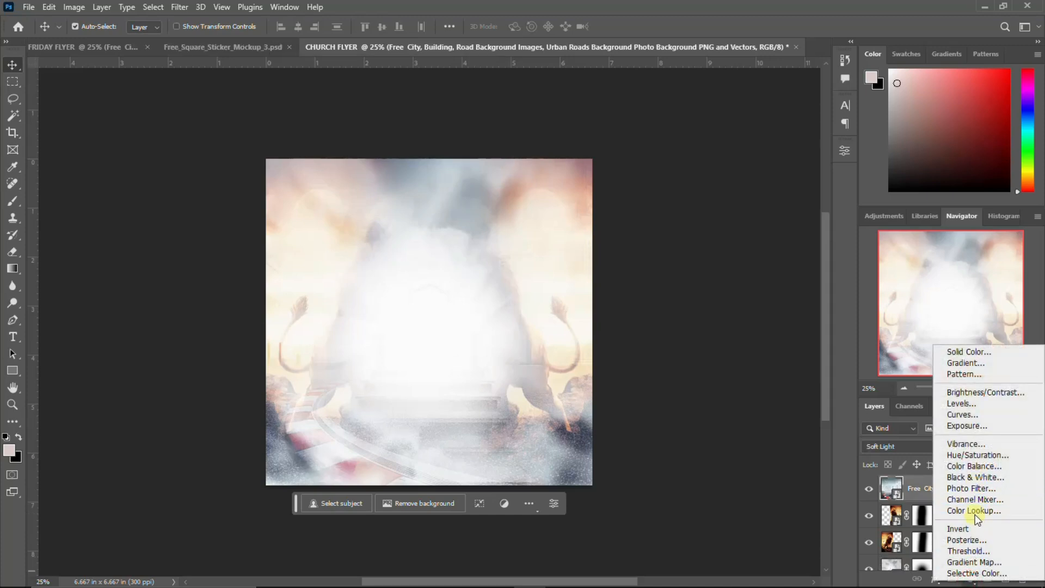
pyautogui.click(975, 513)
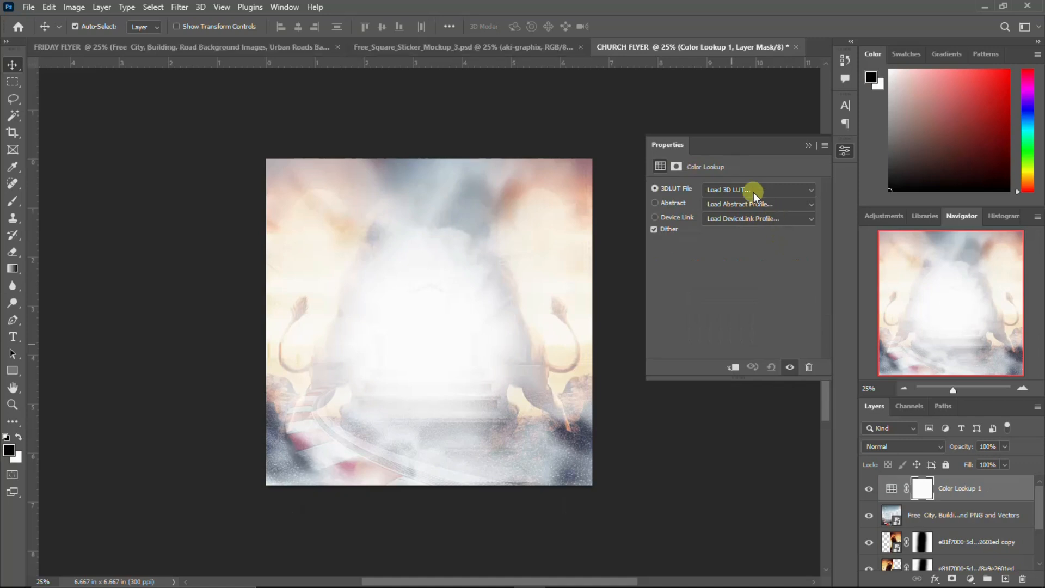
# Load the 3D LUT file "Going for a walk.CUBE" from the purple11-free-luts-pack folder into the Color Lookup adjustment
pyautogui.click(752, 189)
pyautogui.click(747, 204)
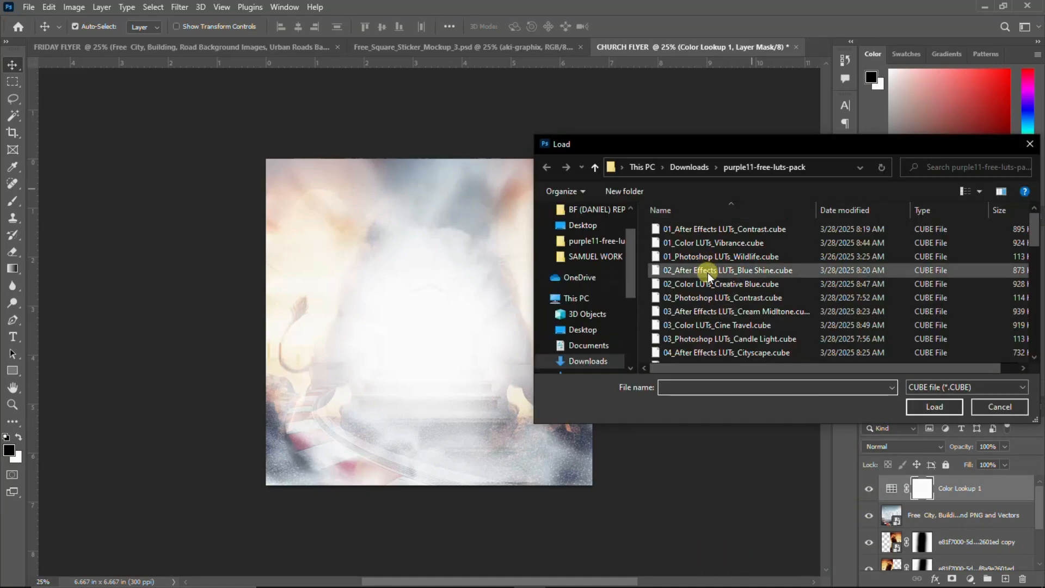
pyautogui.scroll(-5, 714, 289)
pyautogui.scroll(-5, 757, 295)
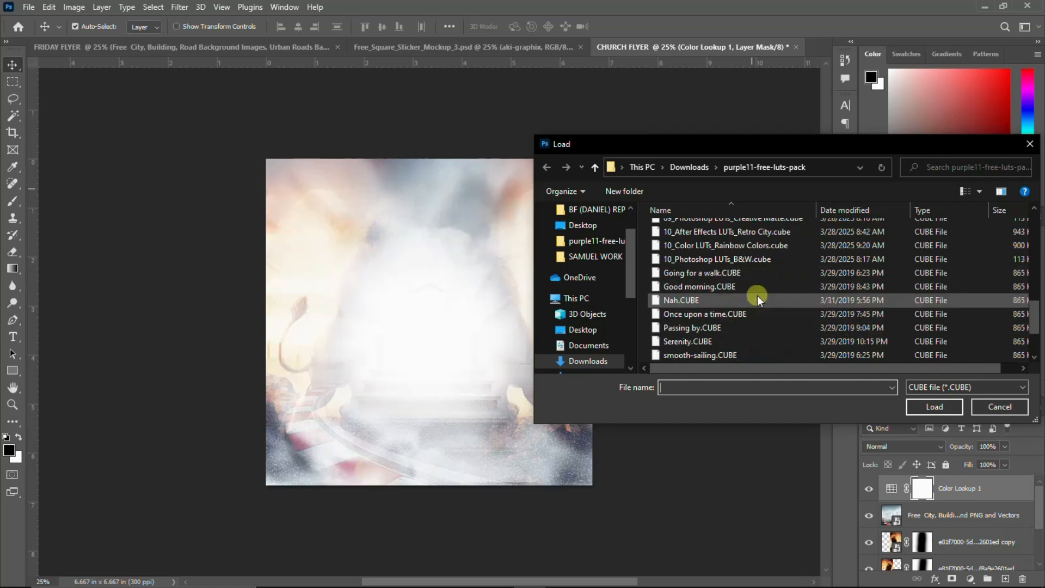
pyautogui.click(741, 230)
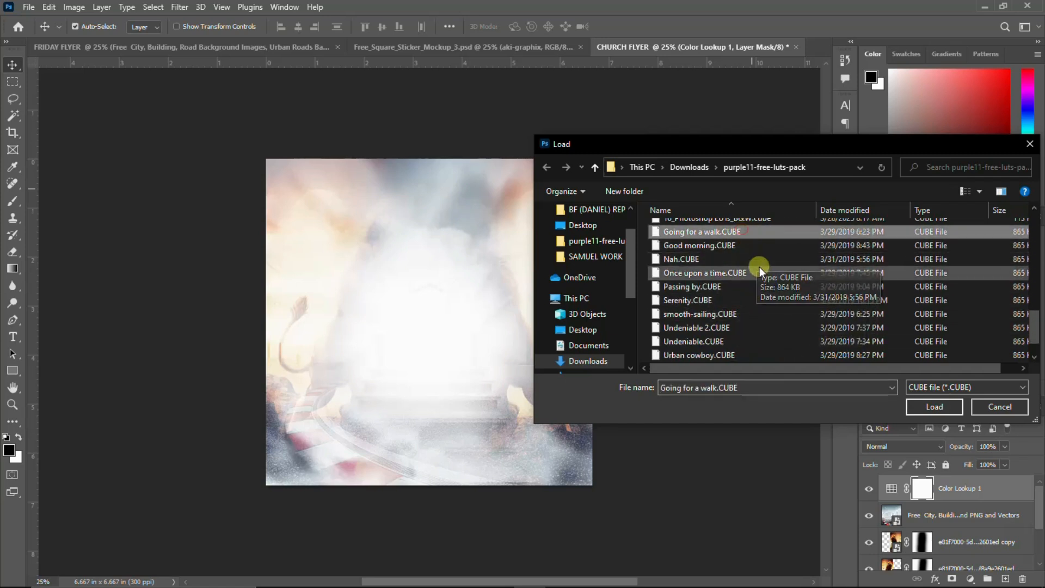
pyautogui.scroll(1, 759, 266)
pyautogui.click(720, 270)
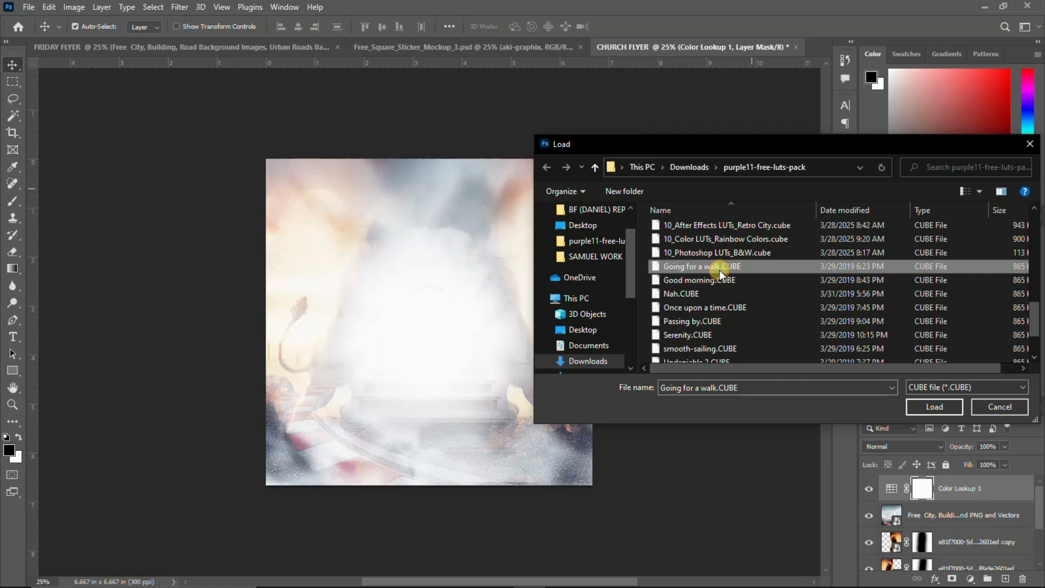
pyautogui.click(796, 313)
pyautogui.click(779, 270)
pyautogui.click(917, 407)
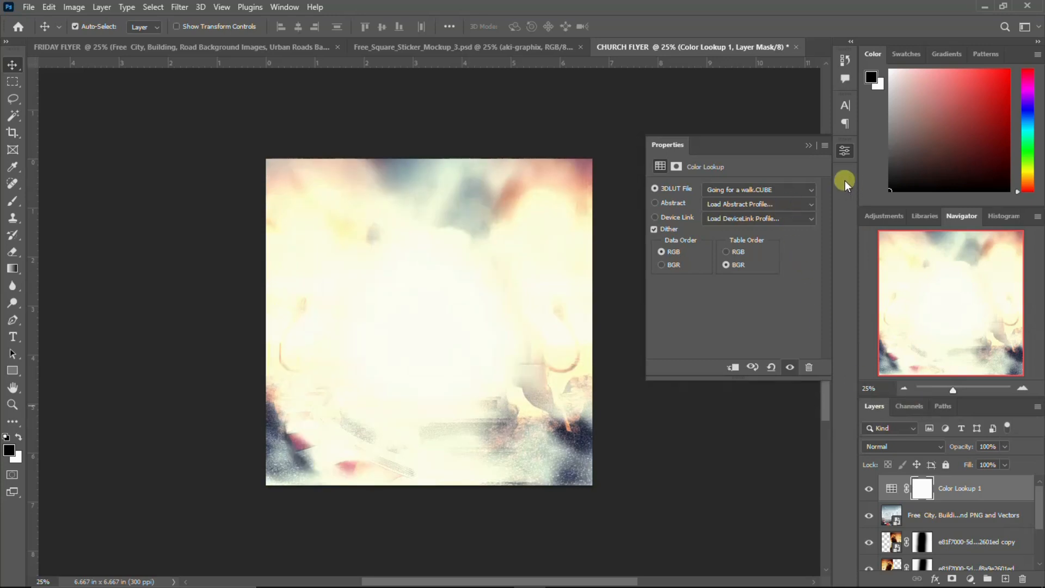
# Close the adjustment's settings and set the Color Lookup layer's blend mode to Darker Color
pyautogui.click(845, 155)
pyautogui.click(909, 446)
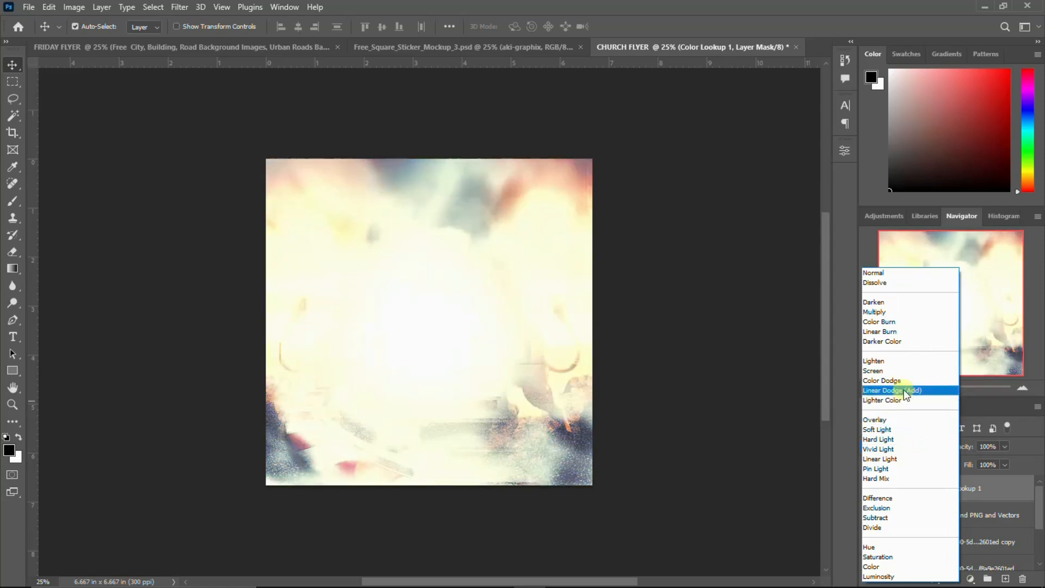
pyautogui.click(894, 339)
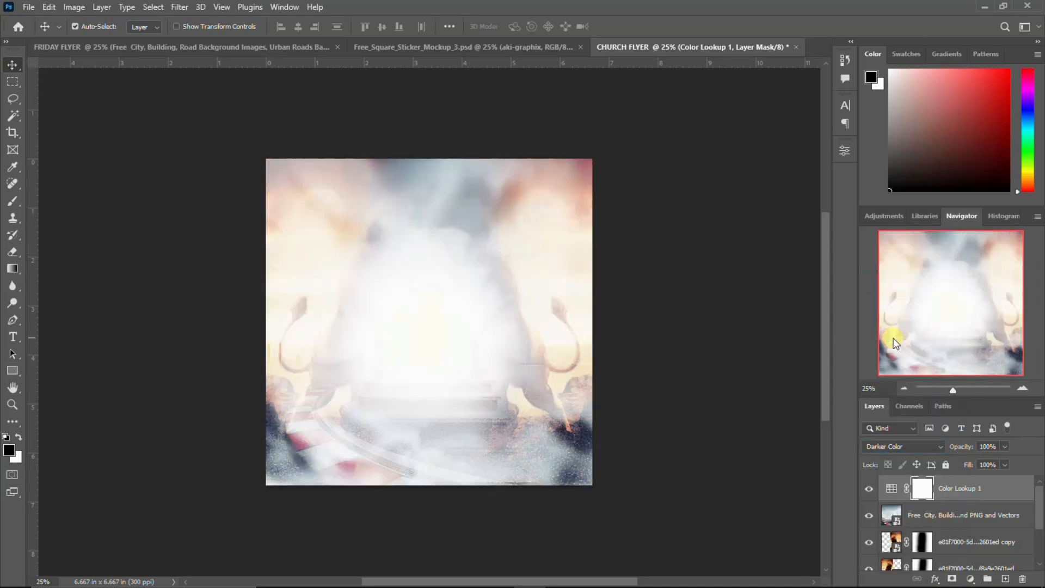
# Group all the layers from the Color Lookup down to Layer 0 and name the group BACKGROUND
pyautogui.scroll(-5, 967, 514)
pyautogui.keyDown('shift'); pyautogui.click(950, 555); pyautogui.keyUp('shift')
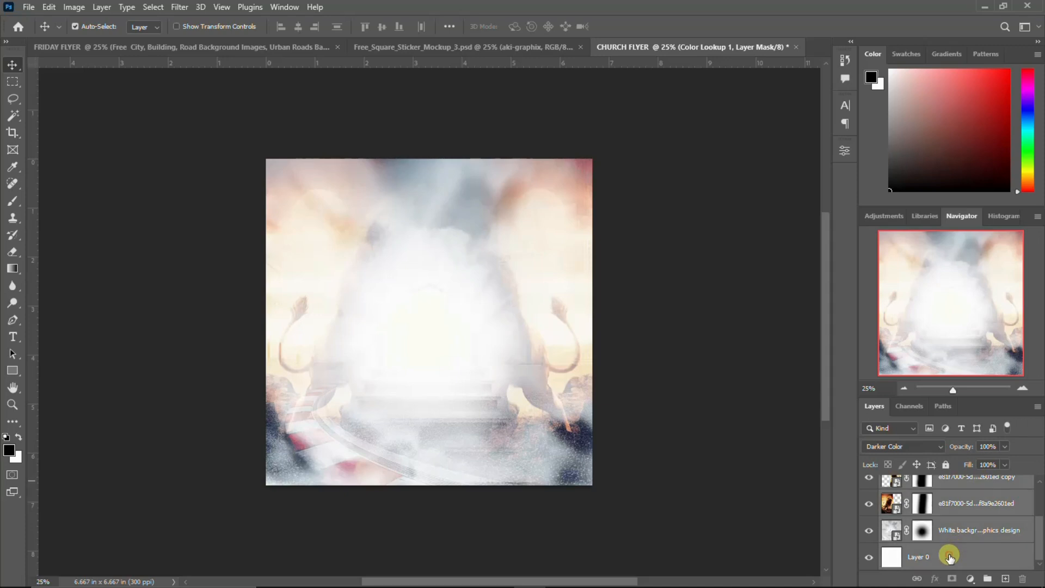
pyautogui.scroll(5, 949, 550)
pyautogui.hotkey('ctrl', 'g')
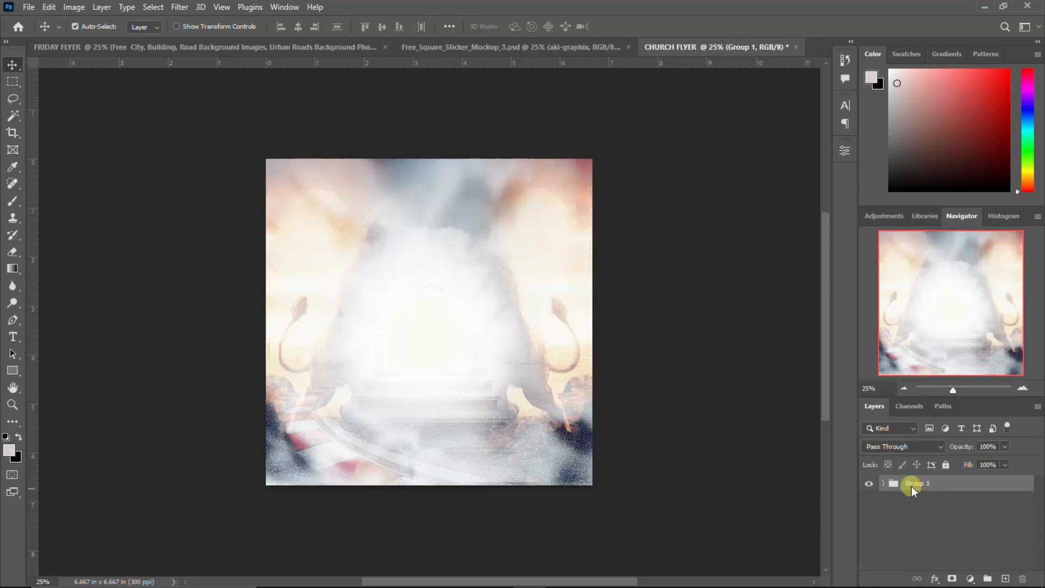
pyautogui.write('BAC')
pyautogui.press('Return')
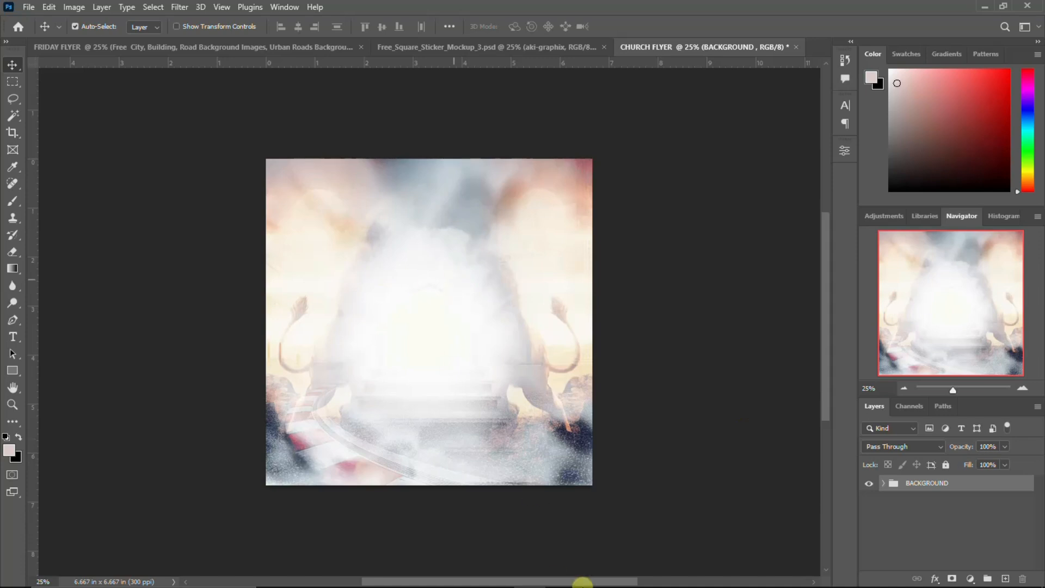
# Place the "FACEBOOK copy" image from the Friday Miracle Service folder near the top of the canvas
pyautogui.moveTo(583, 587)
pyautogui.moveTo(281, 577)
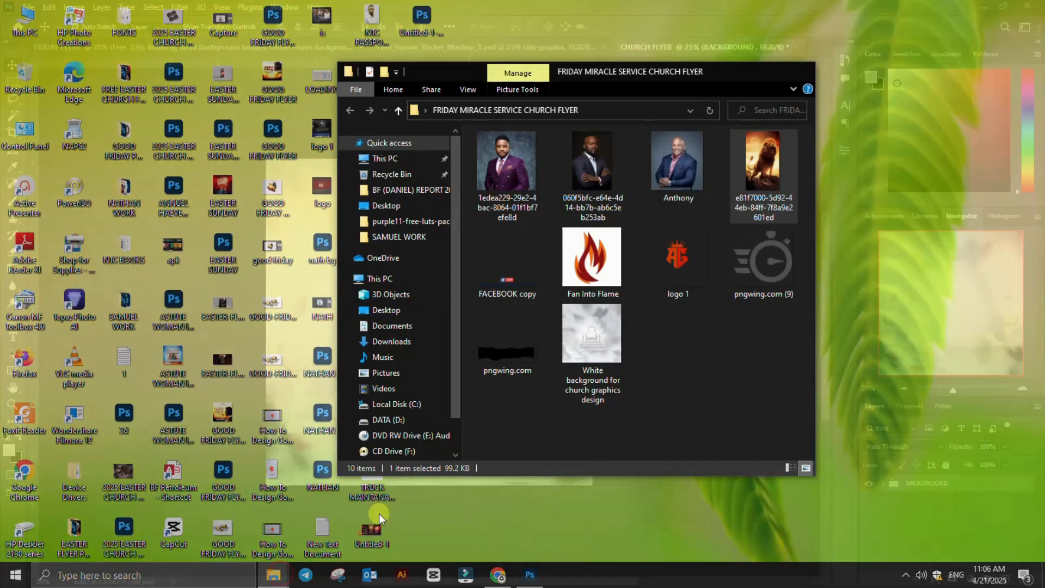
pyautogui.click(379, 514)
pyautogui.click(519, 286)
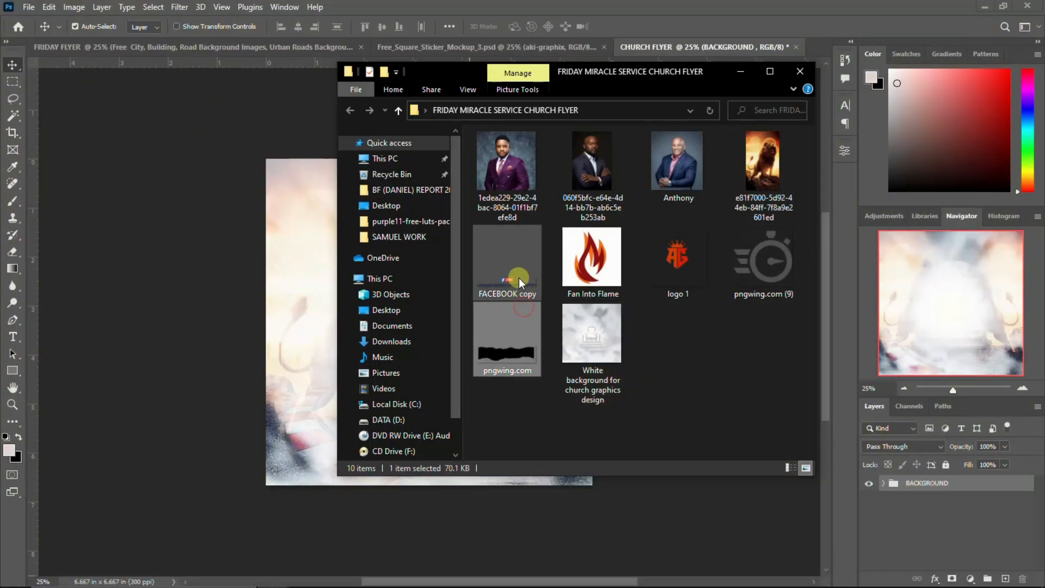
pyautogui.moveTo(319, 387); pyautogui.dragTo(421, 257)
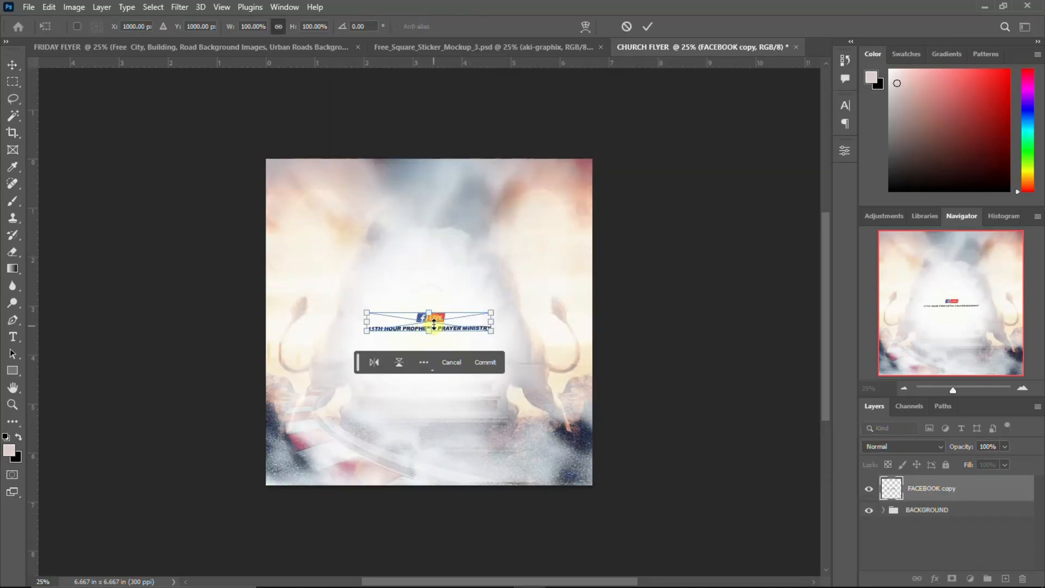
pyautogui.moveTo(434, 322); pyautogui.dragTo(427, 182)
pyautogui.press('Return')
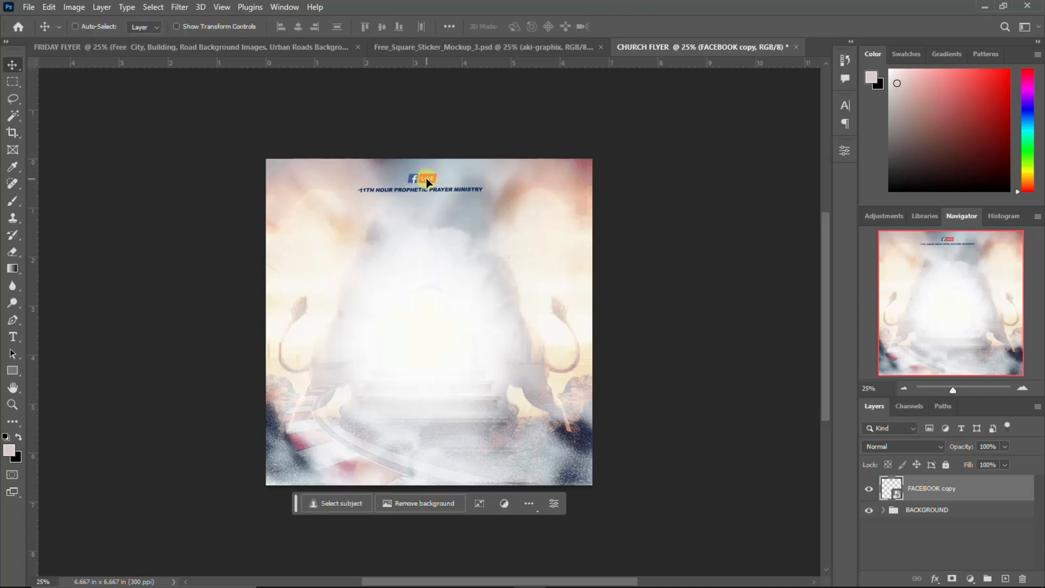
# Center the Facebook Live logo horizontally on the canvas
pyautogui.hotkey('ctrl', 'a')
pyautogui.click(297, 26)
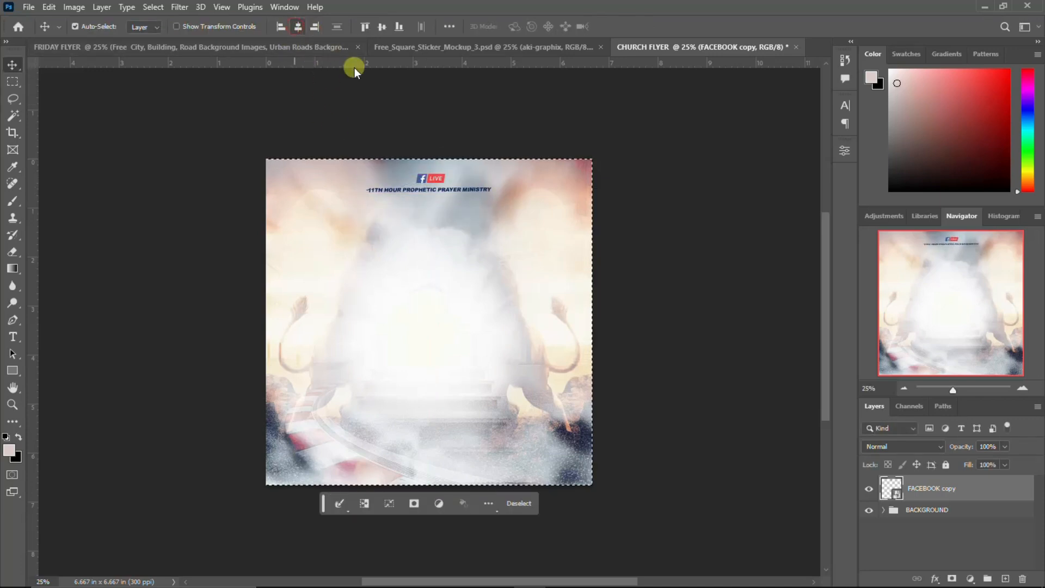
pyautogui.hotkey('ctrl', 'd')
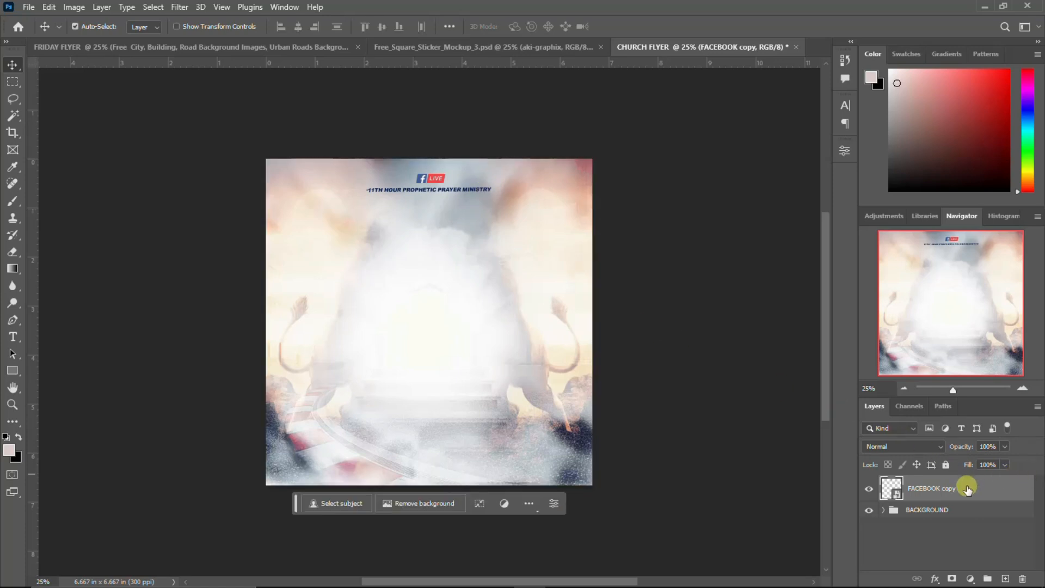
# Put the Facebook Live logo layer in its own group named LOGO
pyautogui.hotkey('ctrl', 'g')
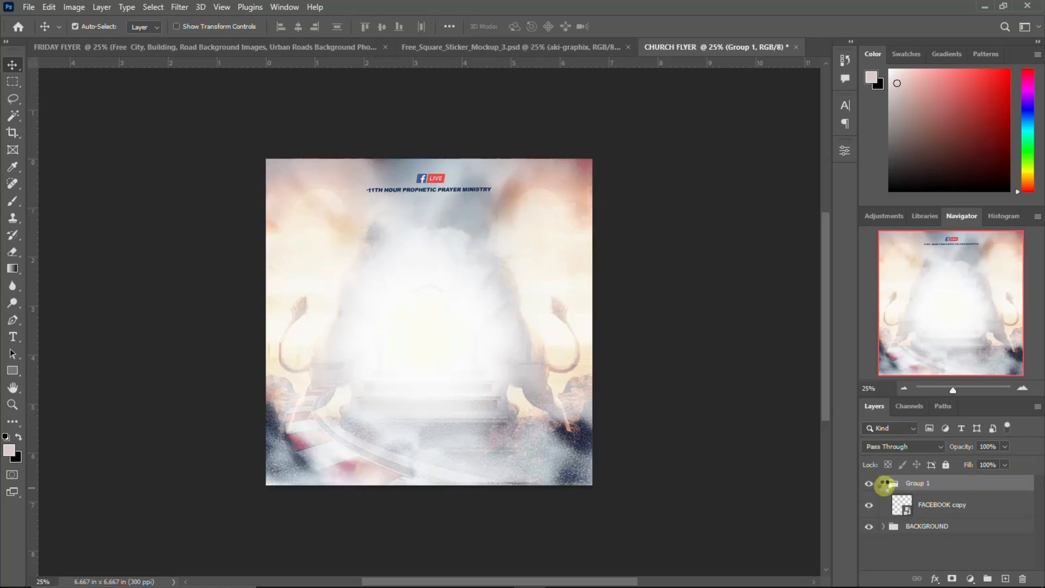
pyautogui.click(883, 483)
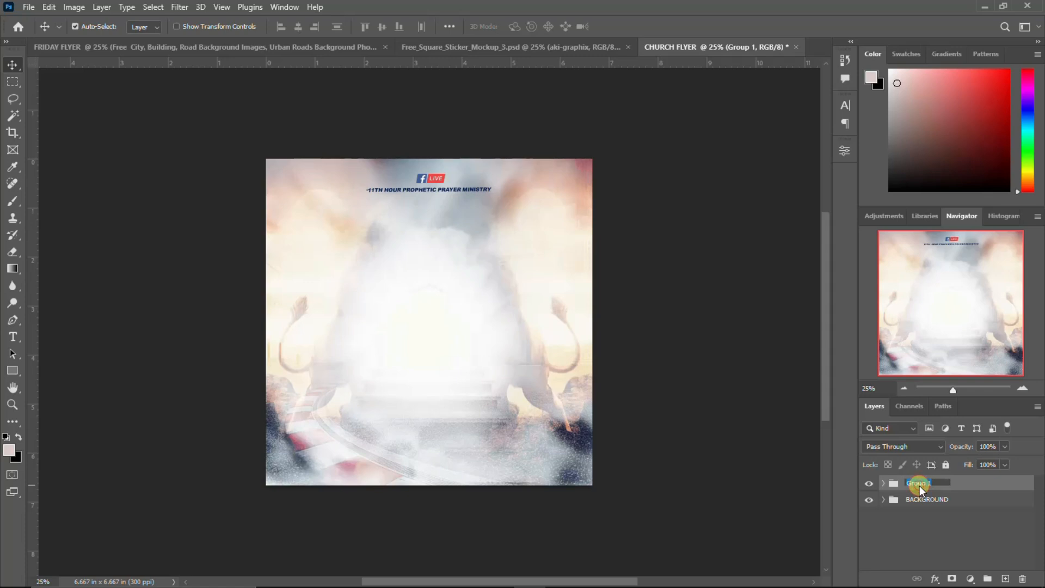
pyautogui.write('LOGO')
pyautogui.press('Return')
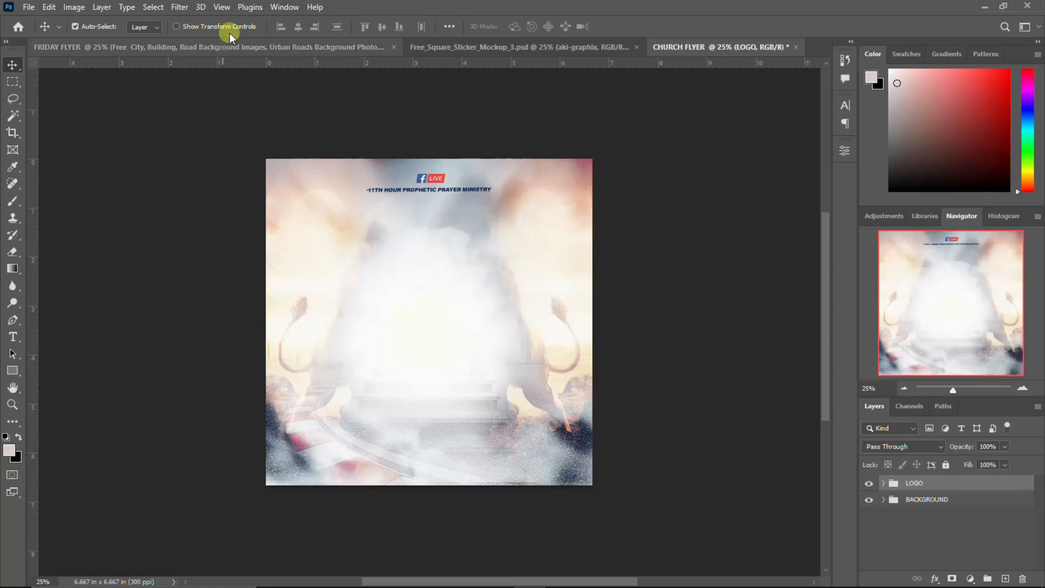
# Create a canvas guide layout with 6 columns and 6 rows
pyautogui.click(220, 8)
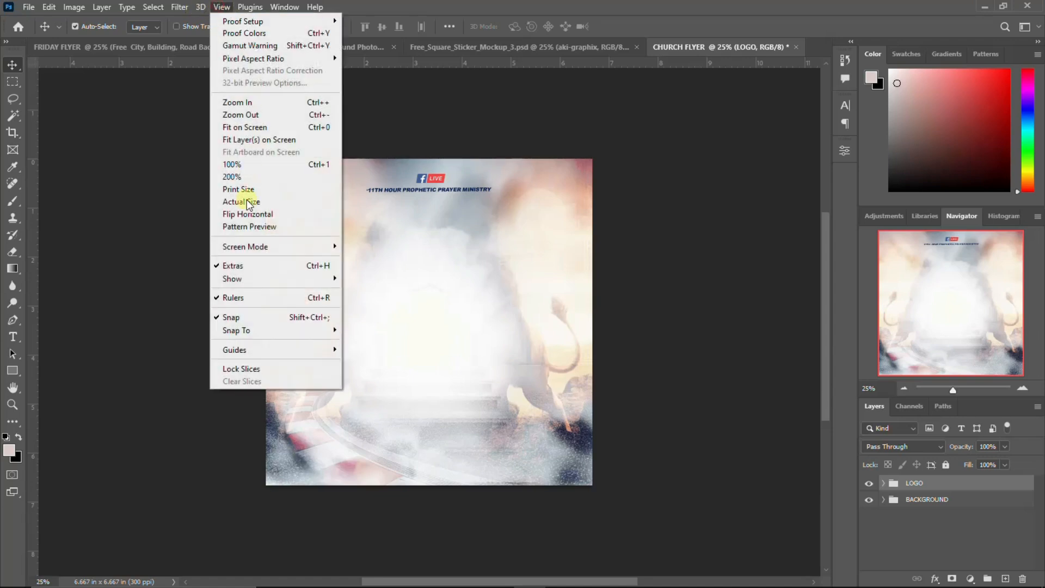
pyautogui.moveTo(294, 351)
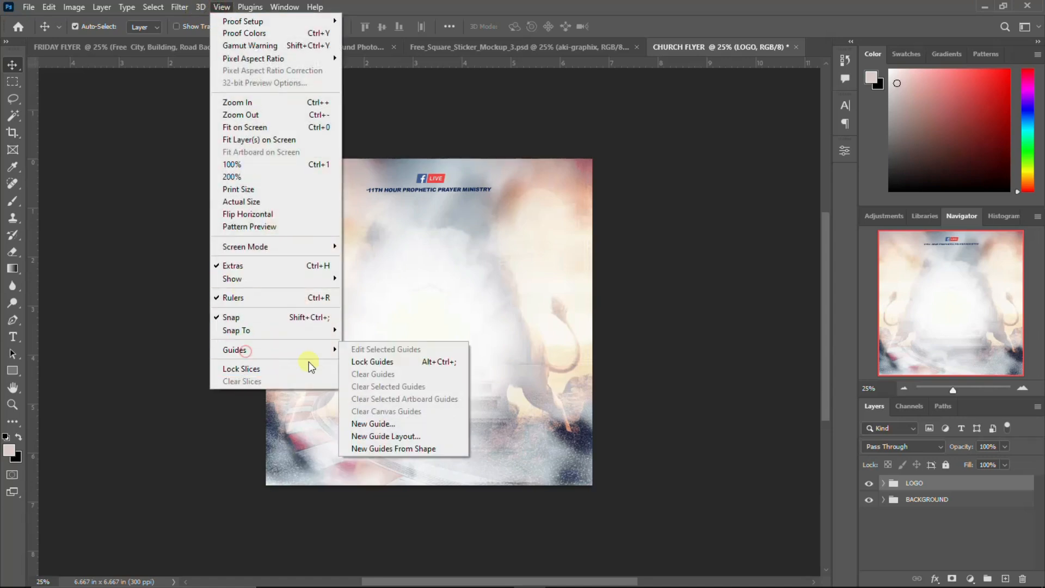
pyautogui.click(376, 432)
pyautogui.click(460, 224)
pyautogui.write('10')
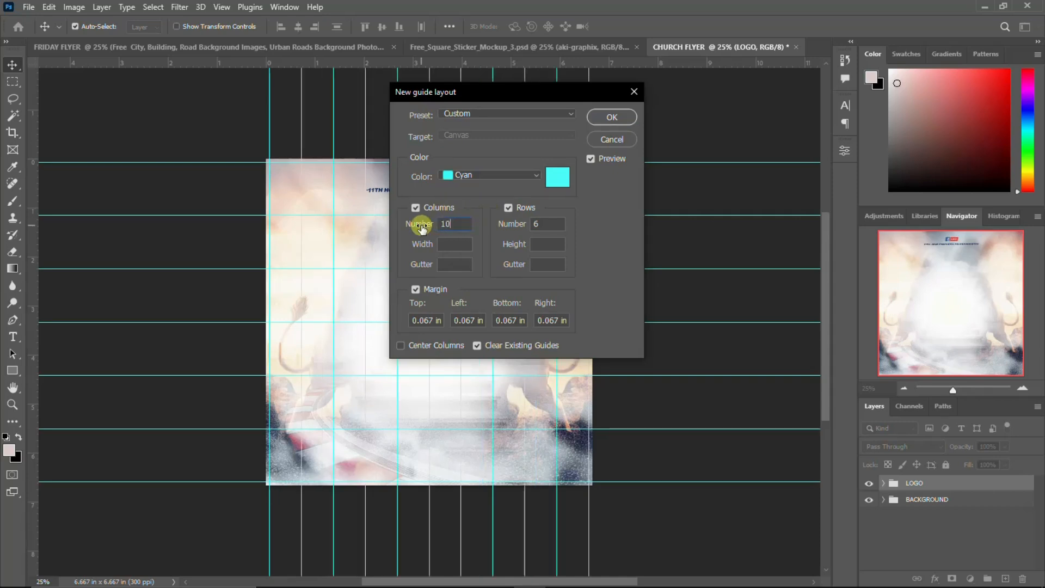
pyautogui.click(552, 223)
pyautogui.write('10')
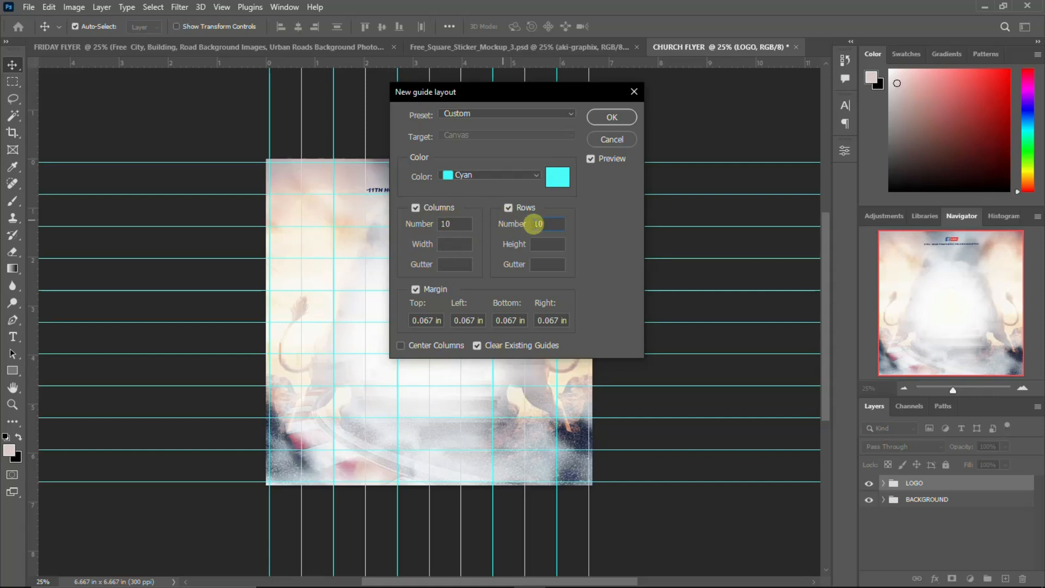
pyautogui.moveTo(538, 223); pyautogui.dragTo(523, 228)
pyautogui.write('6')
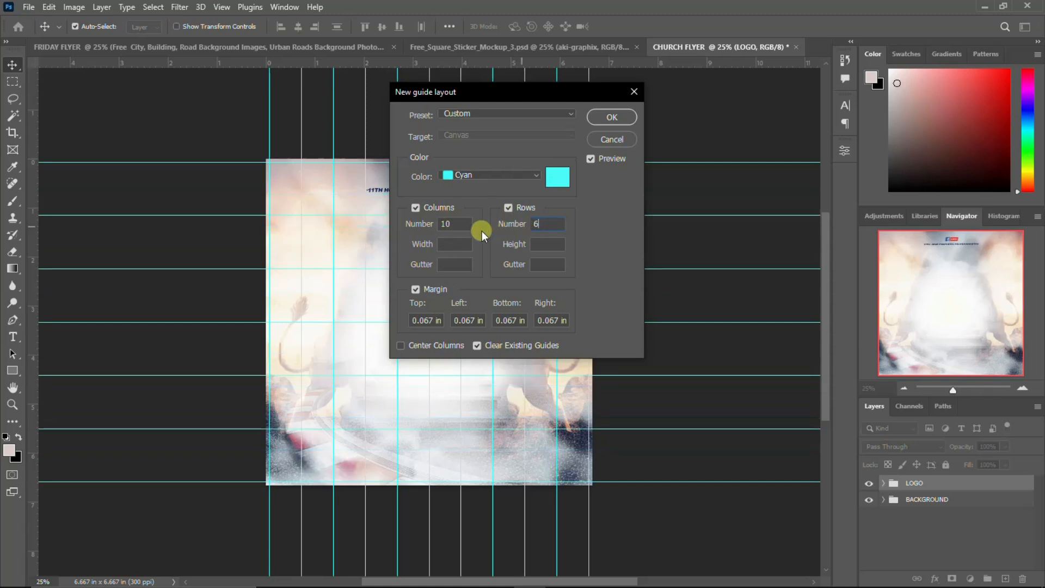
pyautogui.moveTo(450, 225); pyautogui.dragTo(436, 226)
pyautogui.write('6')
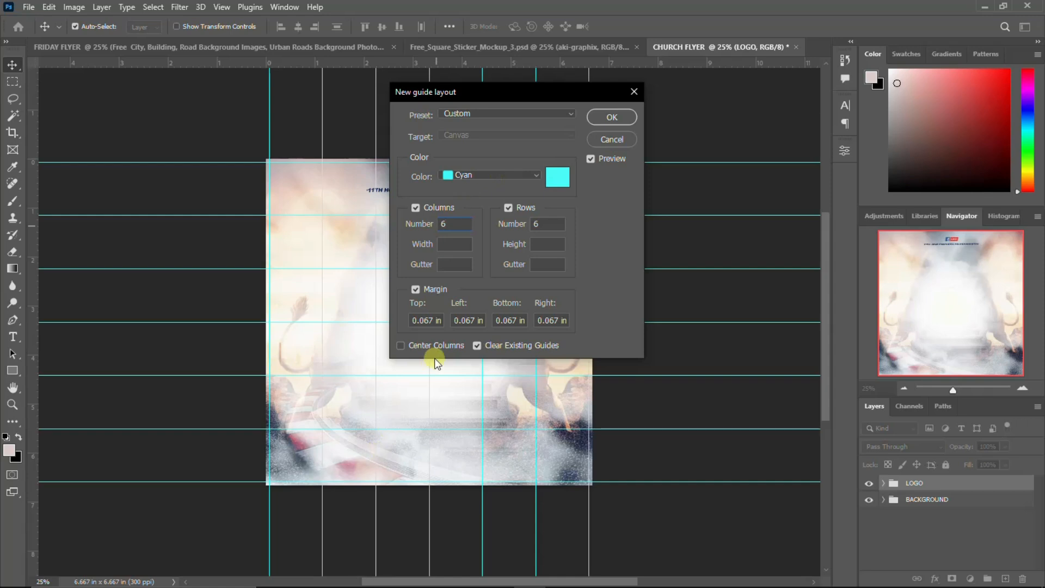
pyautogui.click(623, 118)
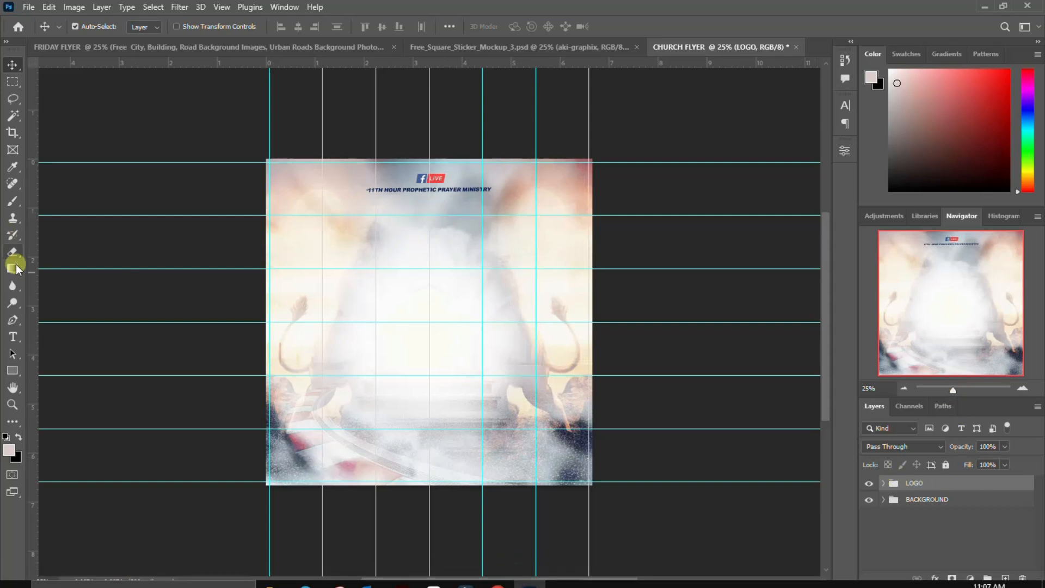
# Add the text "friday" below the logo and set its font to Akira Expanded
pyautogui.click(13, 337)
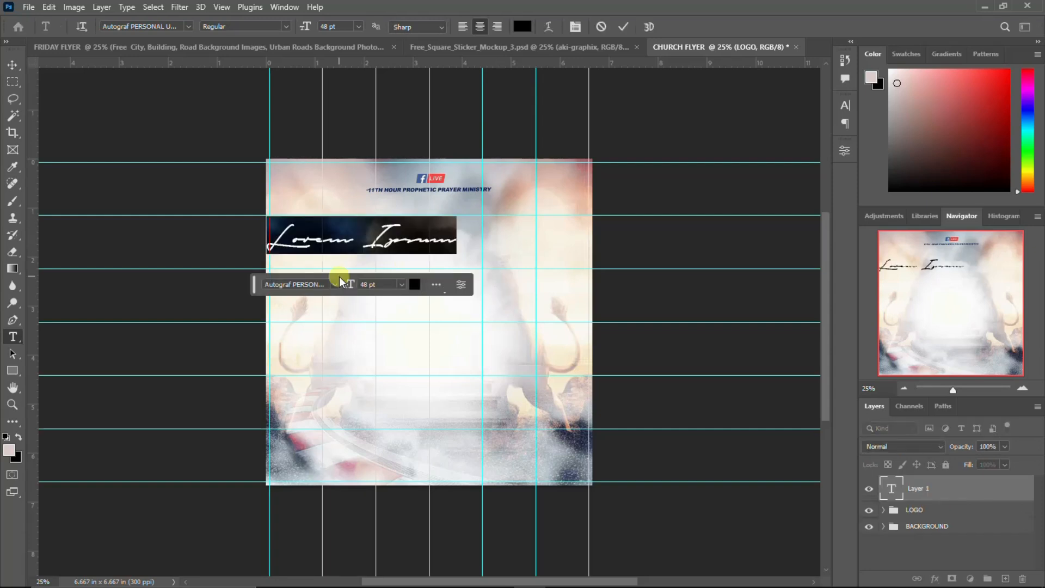
pyautogui.write('friday')
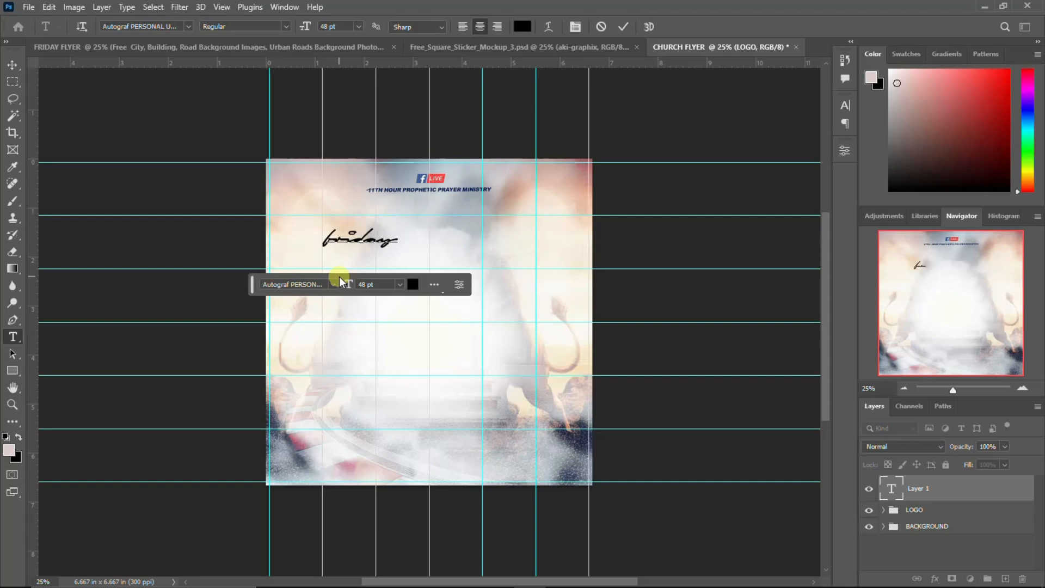
pyautogui.hotkey('ctrl', 'Return')
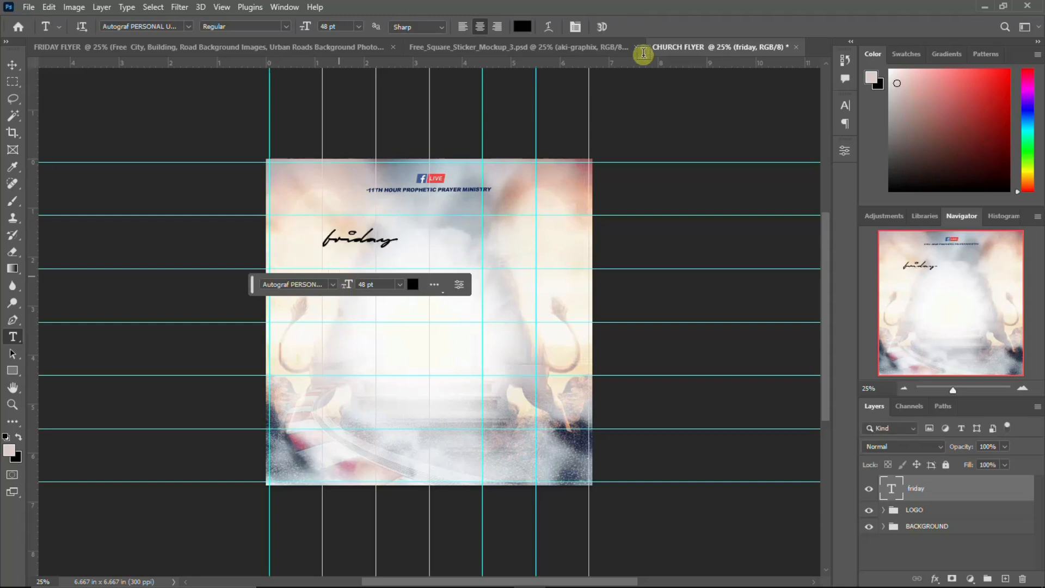
pyautogui.click(844, 106)
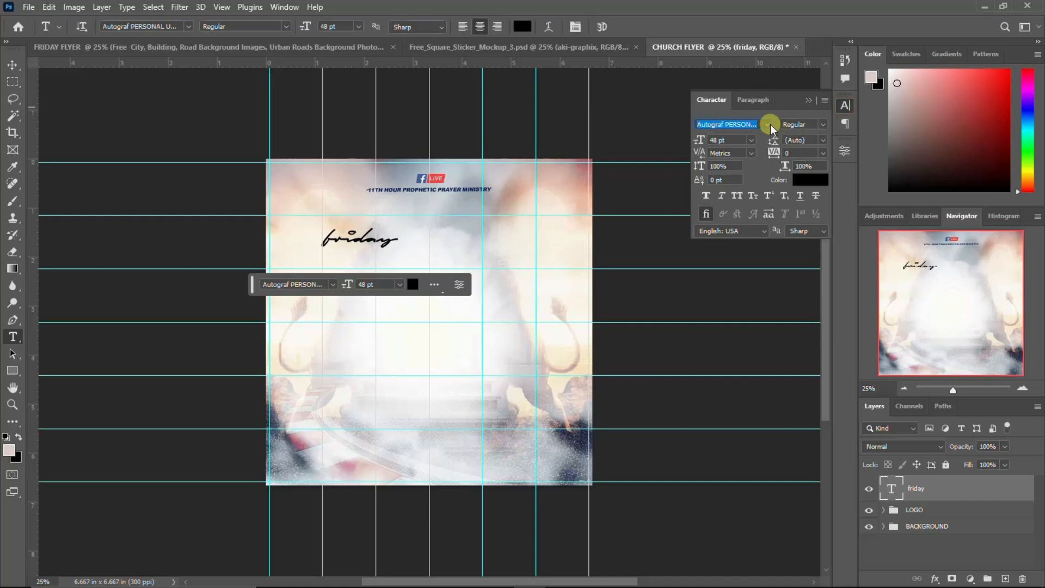
pyautogui.click(769, 123)
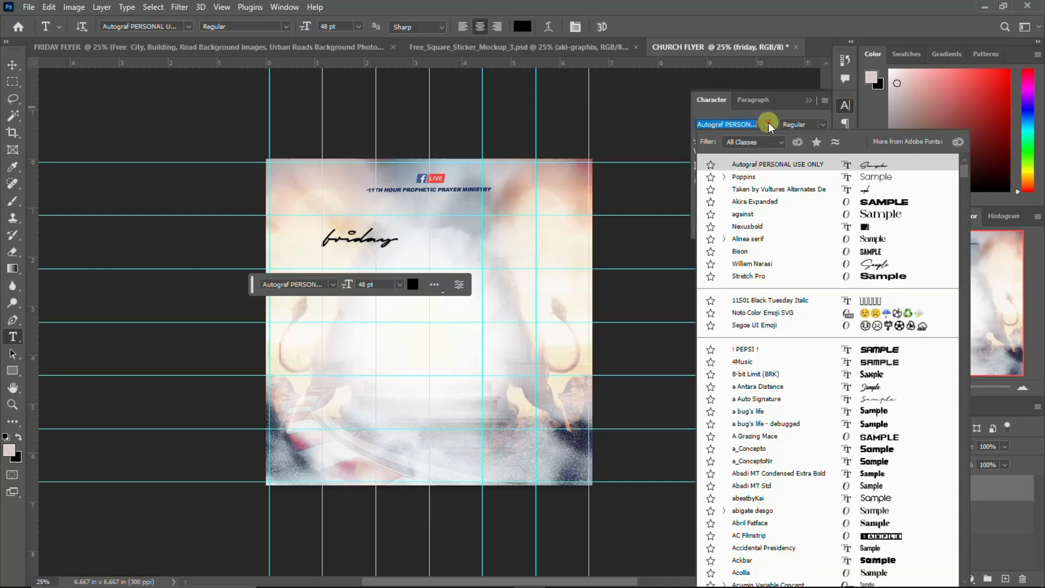
pyautogui.click(763, 201)
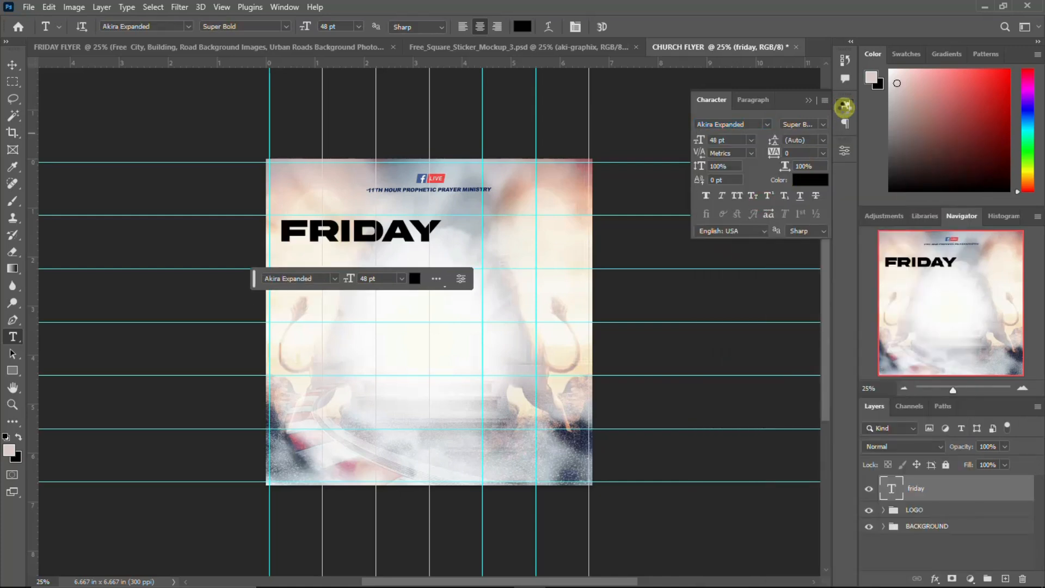
pyautogui.click(844, 107)
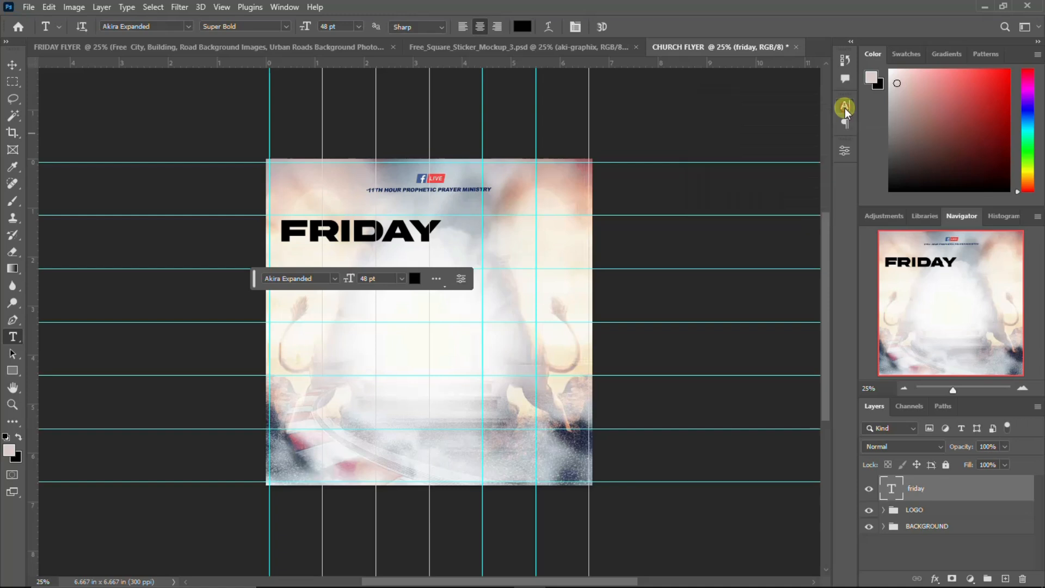
# Center the FRIDAY text horizontally and vertically on the canvas
pyautogui.click(12, 64)
pyautogui.moveTo(366, 233); pyautogui.dragTo(433, 251)
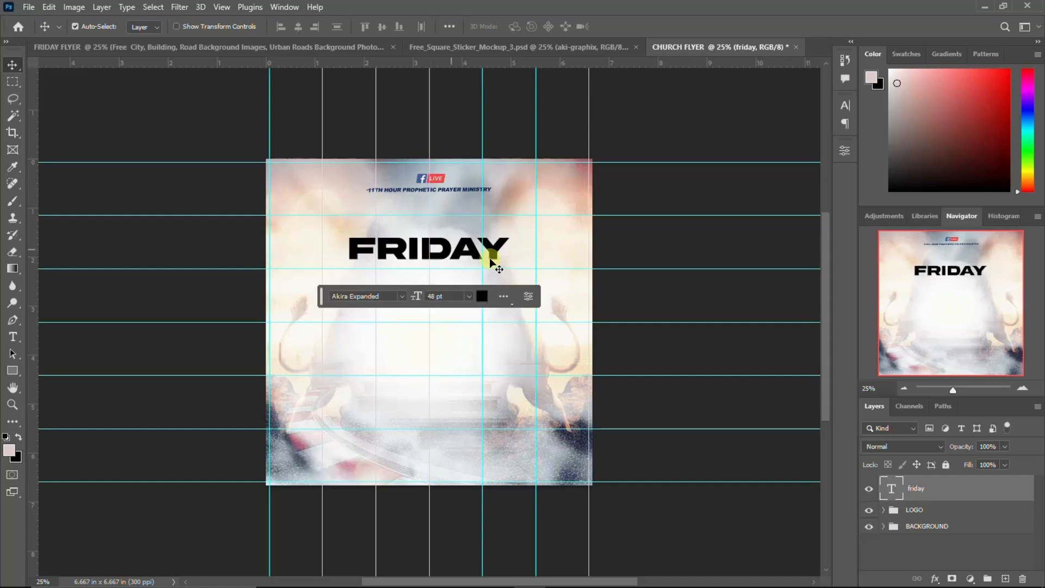
pyautogui.hotkey('ctrl', 'a')
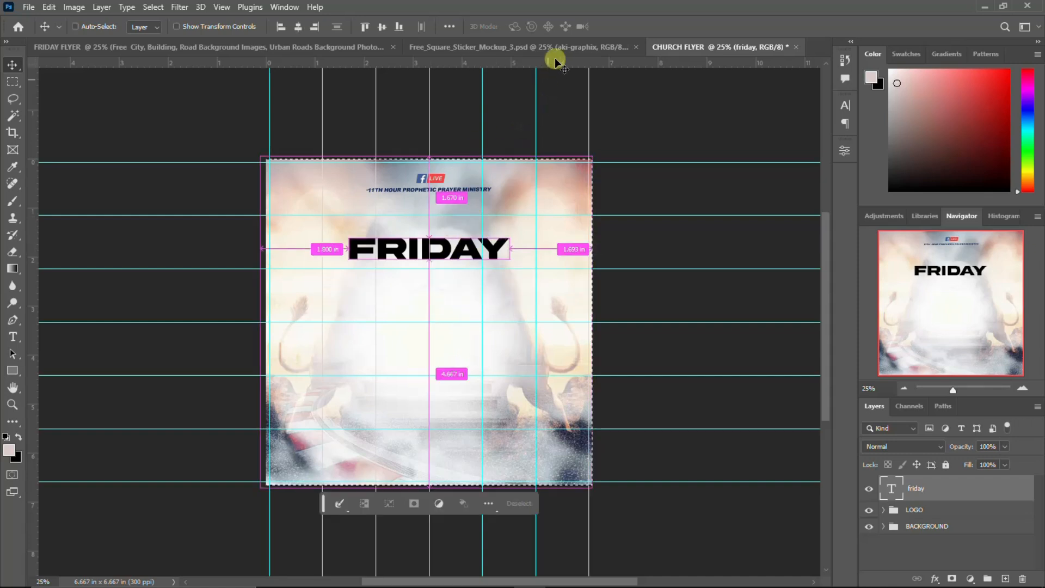
pyautogui.click(381, 28)
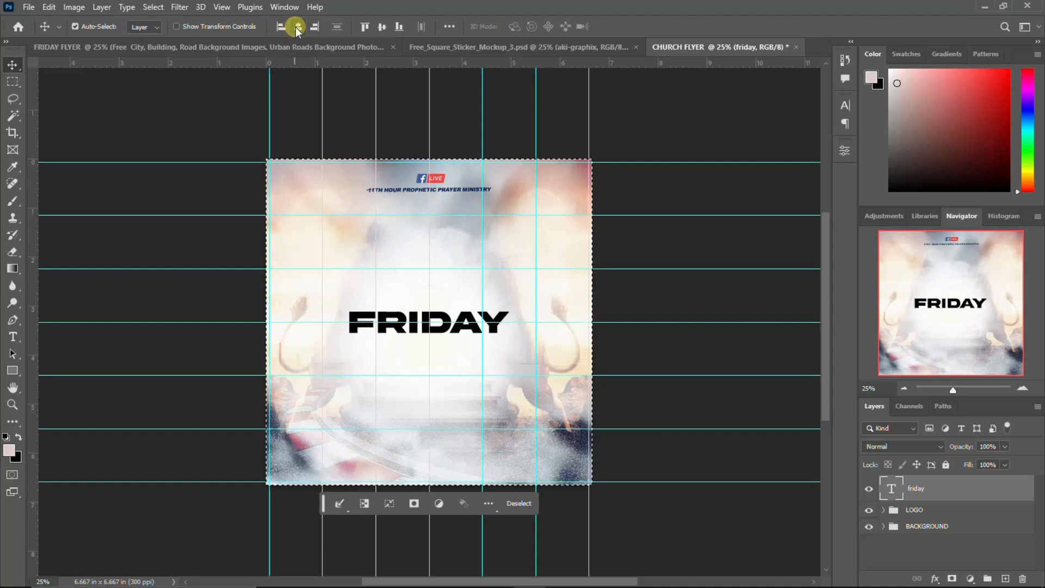
pyautogui.hotkey('ctrl', 'd')
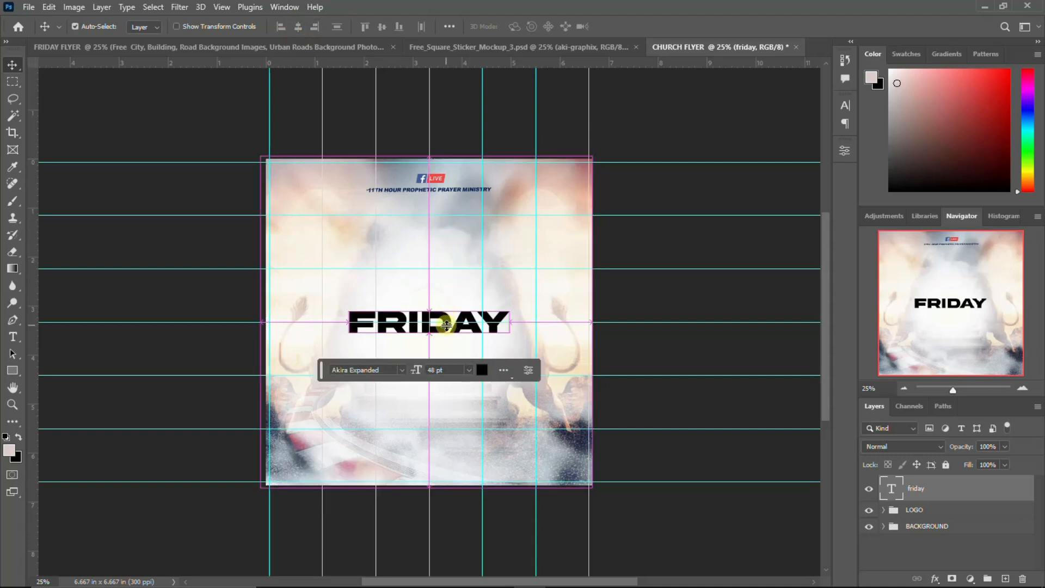
# Duplicate the FRIDAY text slightly below the original and change the copy's wording to MIRACLE
pyautogui.moveTo(447, 334); pyautogui.dragTo(447, 347)
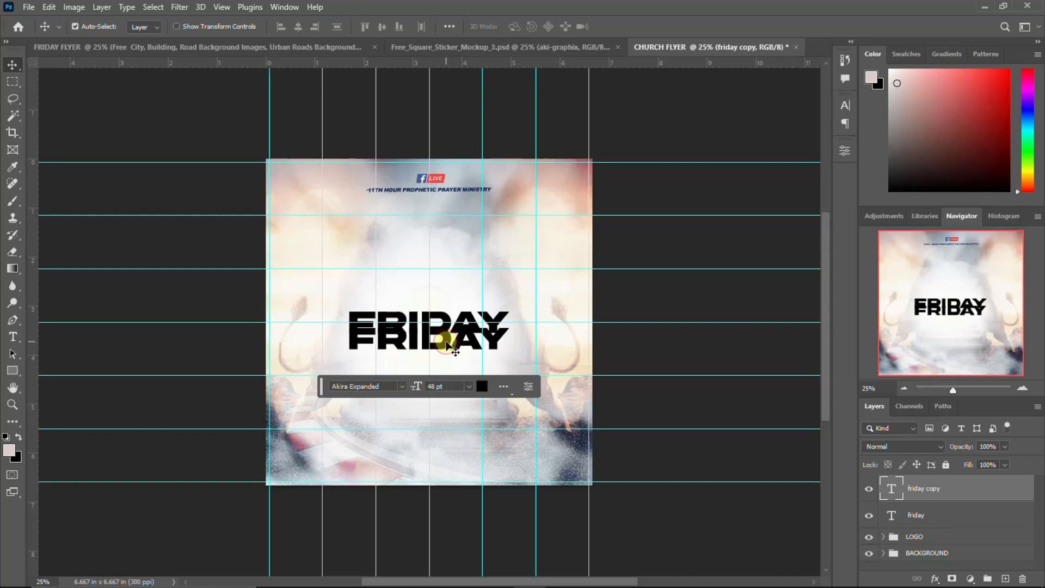
pyautogui.doubleClick(447, 343)
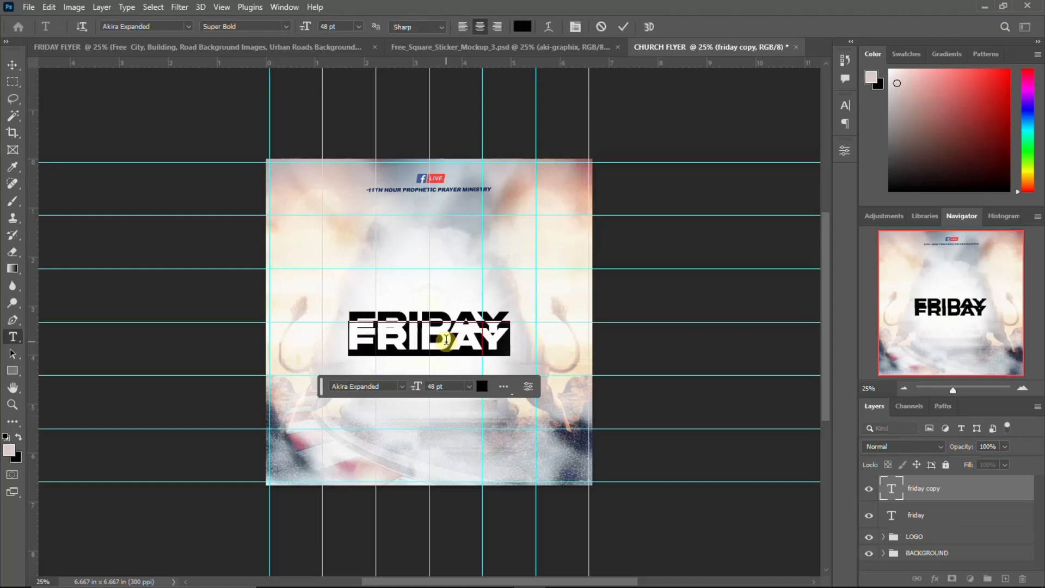
pyautogui.write('MI')
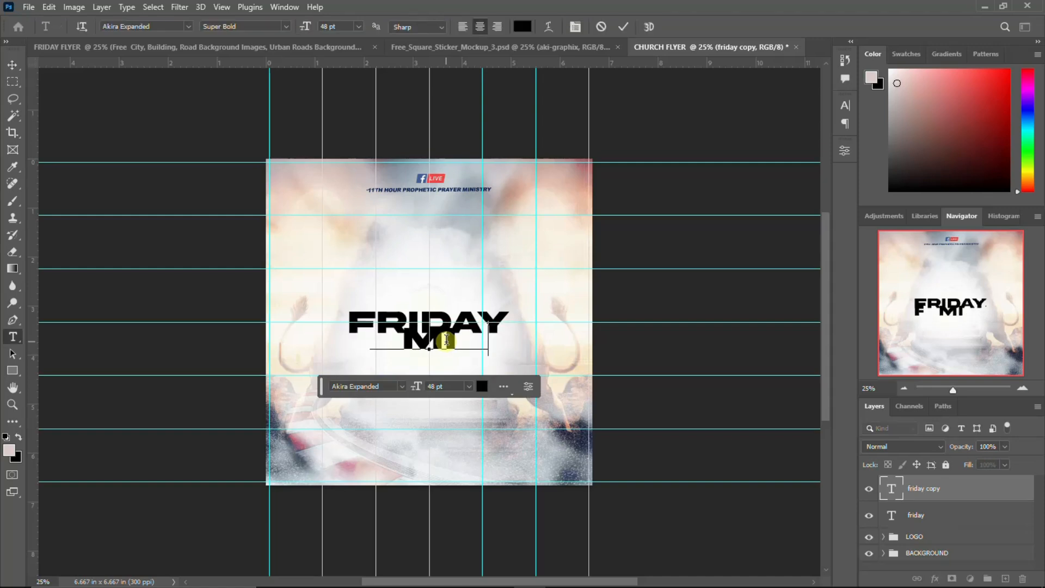
pyautogui.write('RACLE')
pyautogui.hotkey('ctrl', 'Return')
# Duplicate the MIRACLE text just below itself and change the copy's wording to SERVICES
pyautogui.press('v')
pyautogui.moveTo(450, 350); pyautogui.dragTo(442, 372)
pyautogui.doubleClick(443, 372)
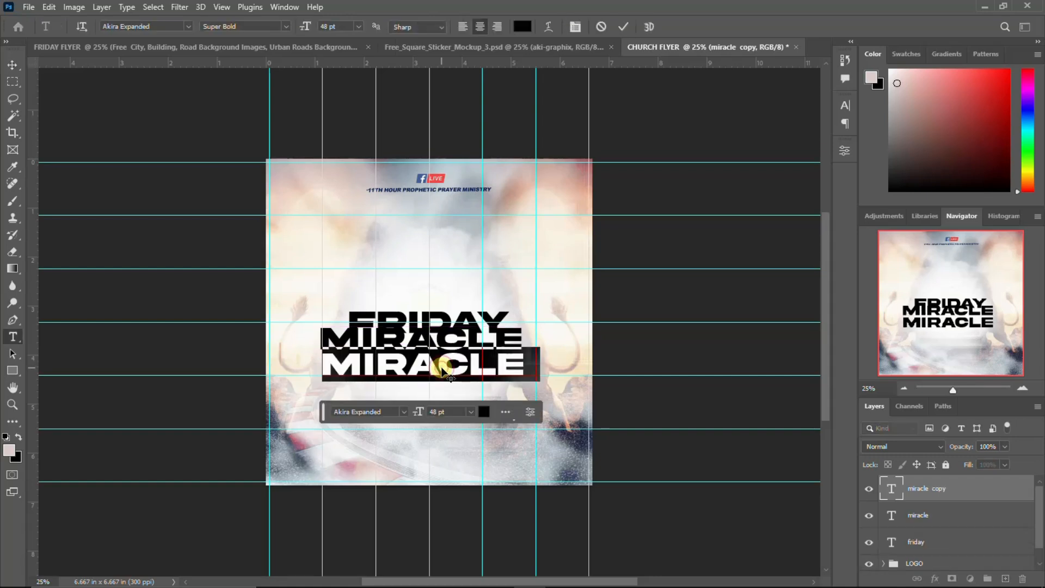
pyautogui.write('S')
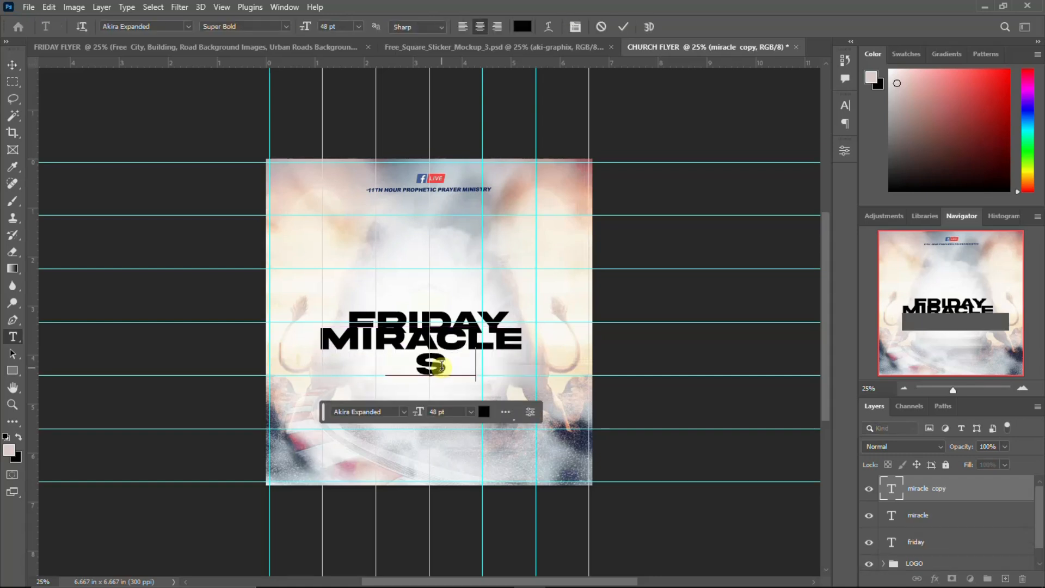
pyautogui.write('ERVIC')
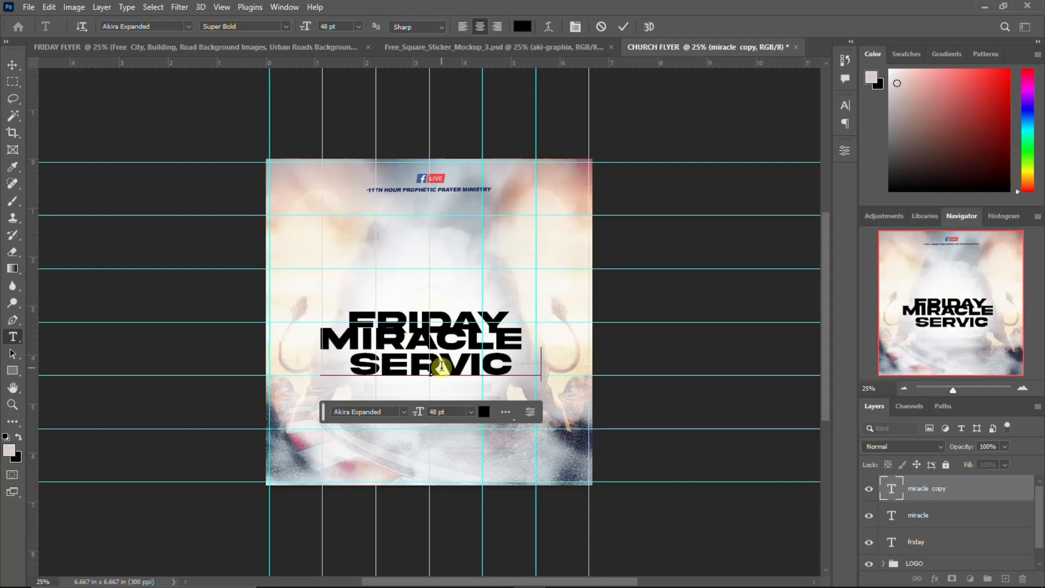
pyautogui.write('ES')
pyautogui.hotkey('ctrl', 'Return')
pyautogui.press('v')
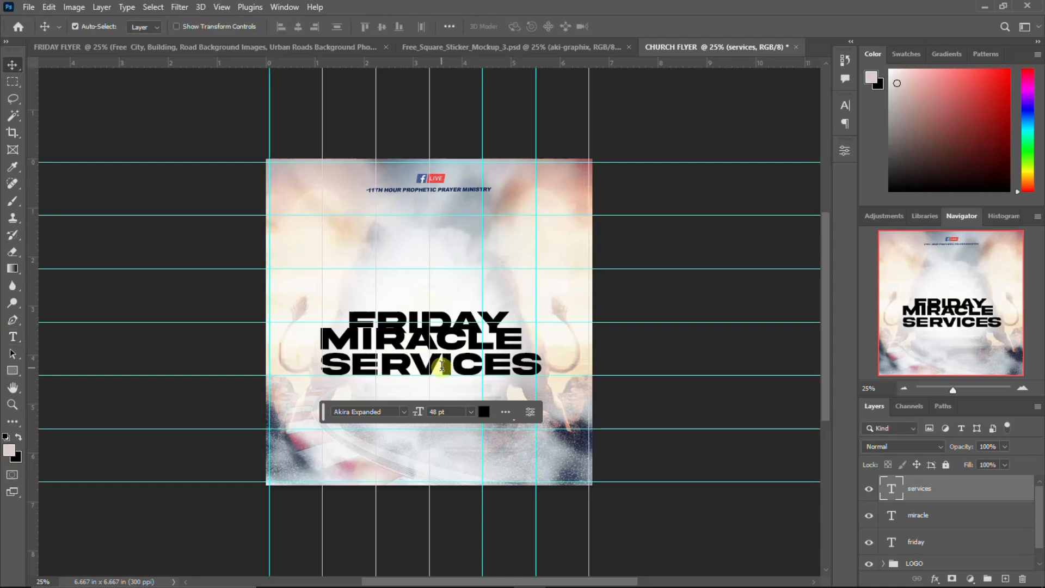
# Nudge the FRIDAY text up so it clears the MIRACLE line, and move the floating text options bar below the title
pyautogui.click(400, 321)
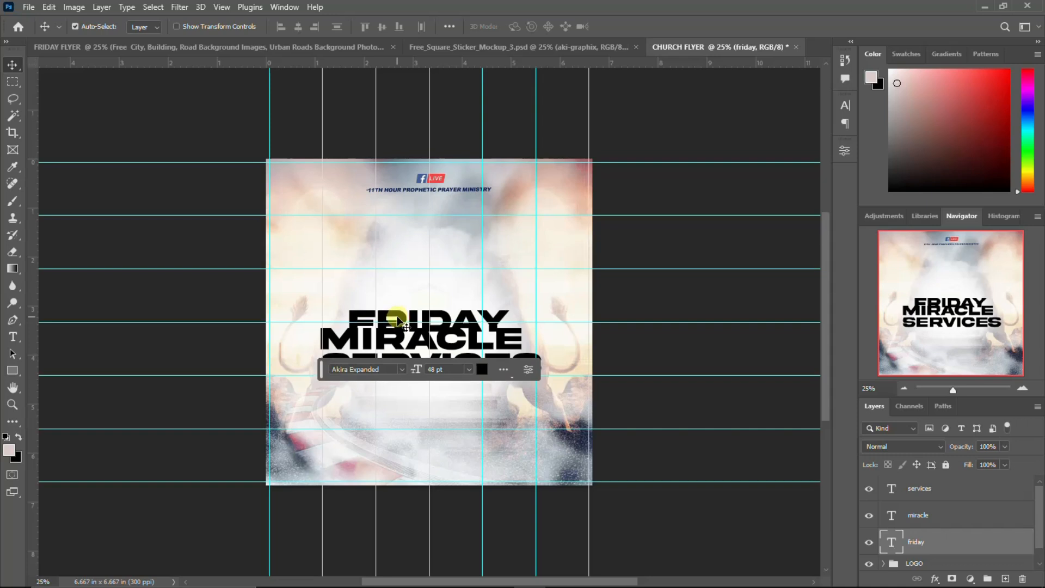
pyautogui.hotkey('shift', 'Up')
pyautogui.hotkey('shift', 'Up')
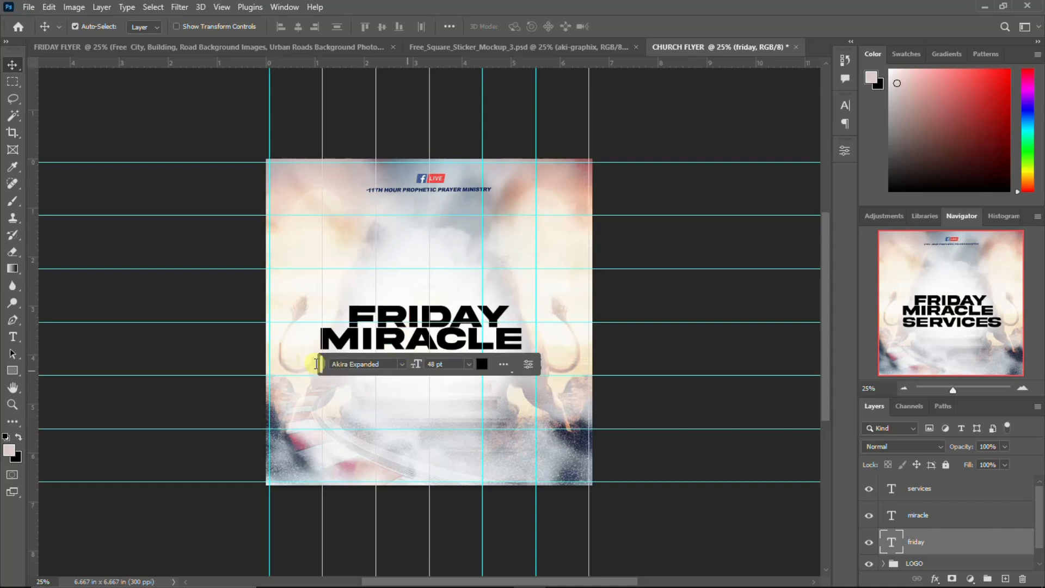
pyautogui.moveTo(322, 365); pyautogui.dragTo(323, 488)
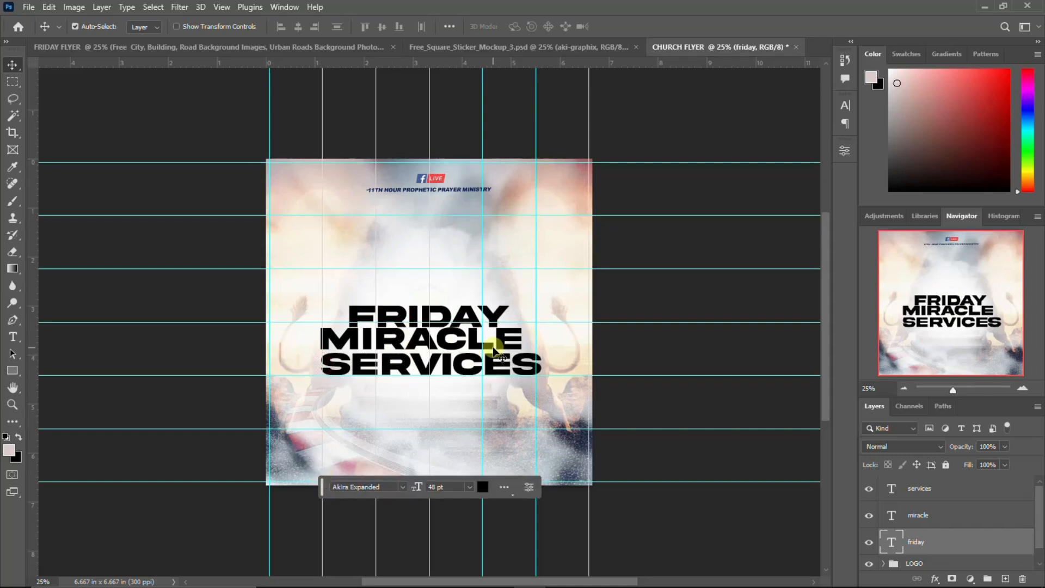
# Center the MIRACLE and SERVICES texts horizontally on the canvas
pyautogui.click(418, 346)
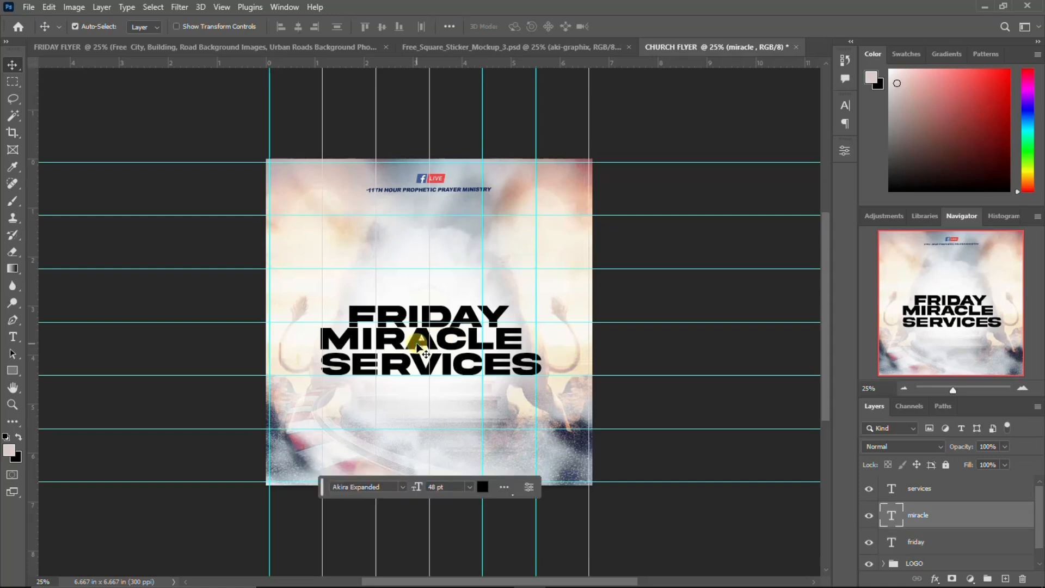
pyautogui.hotkey('ctrl', 'a')
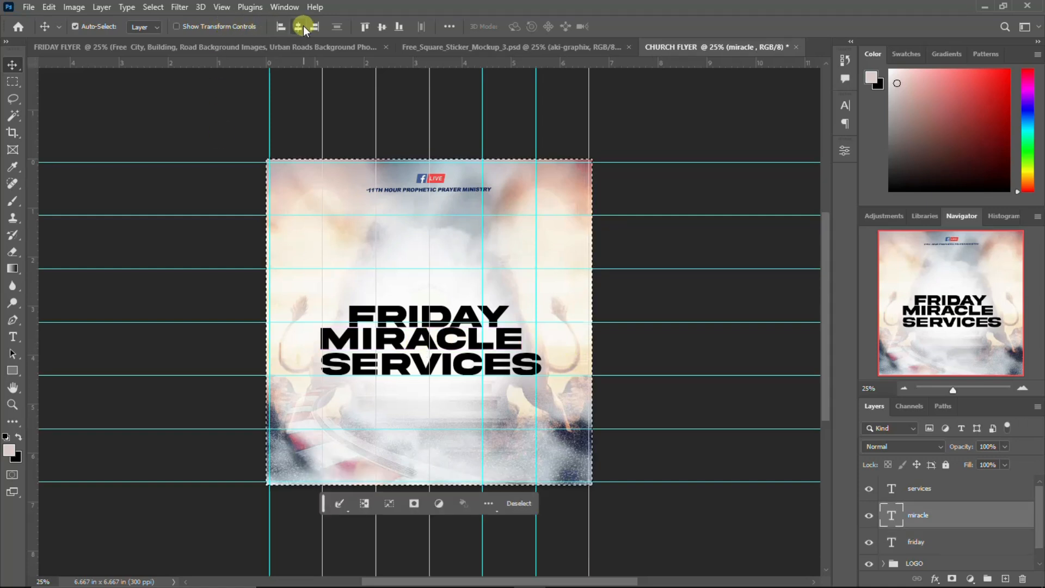
pyautogui.click(302, 25)
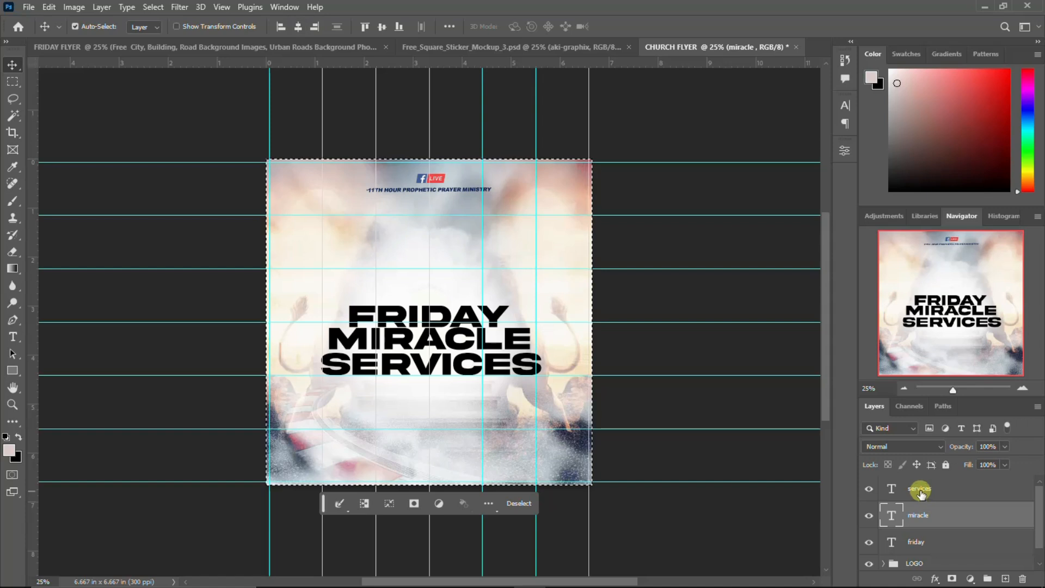
pyautogui.click(921, 493)
pyautogui.click(299, 25)
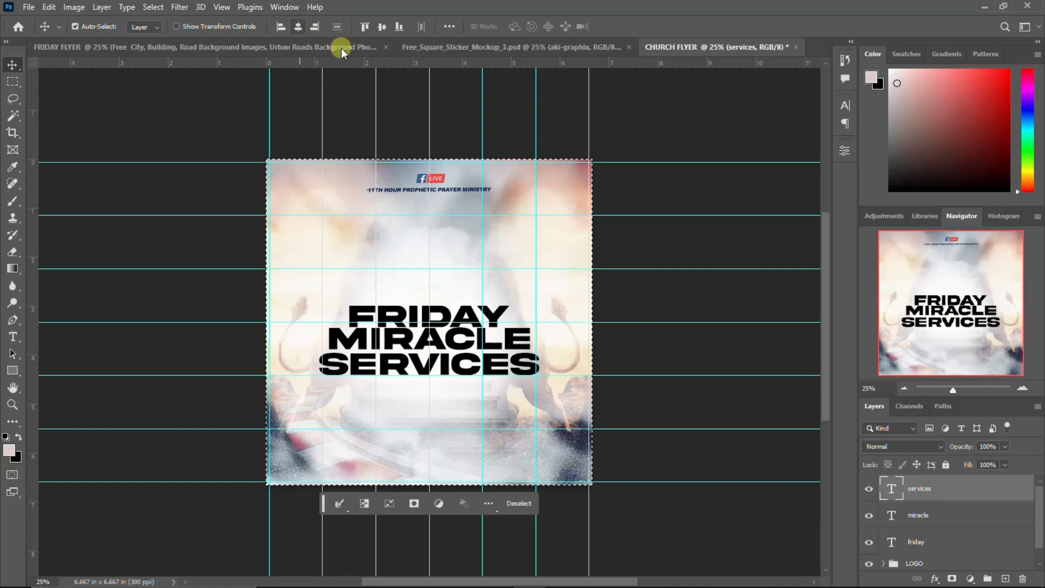
pyautogui.hotkey('ctrl', 'd')
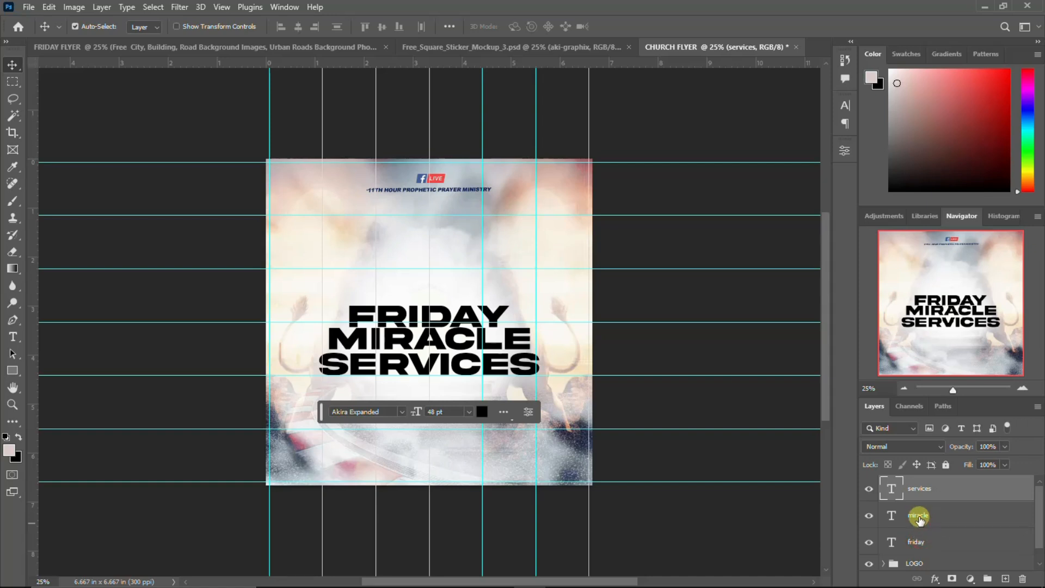
# Move the FRIDAY, MIRACLE and SERVICES texts up together so the title sits just below the ministry name
pyautogui.click(935, 538)
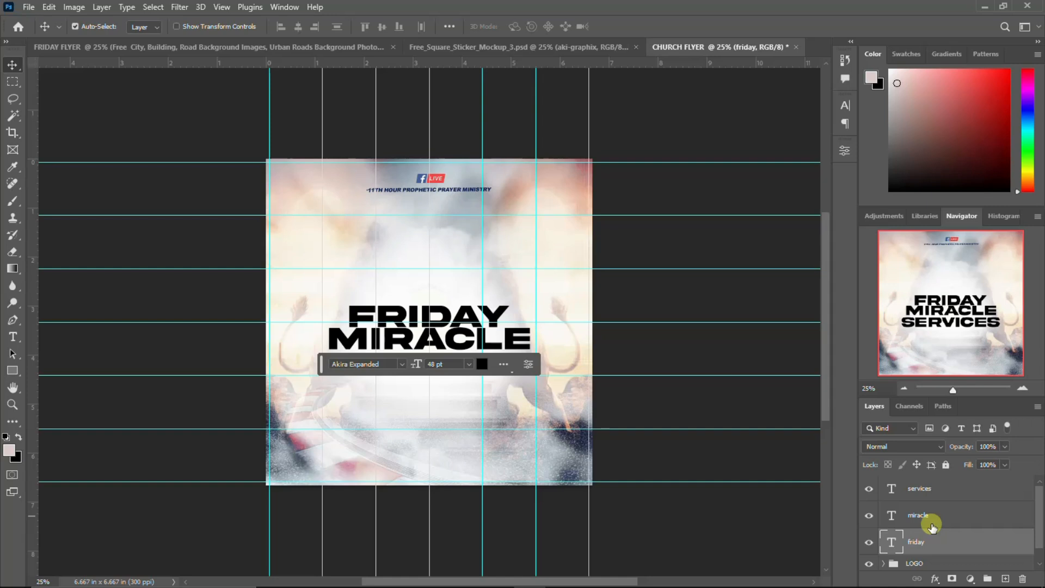
pyautogui.keyDown('shift'); pyautogui.click(932, 491); pyautogui.keyUp('shift')
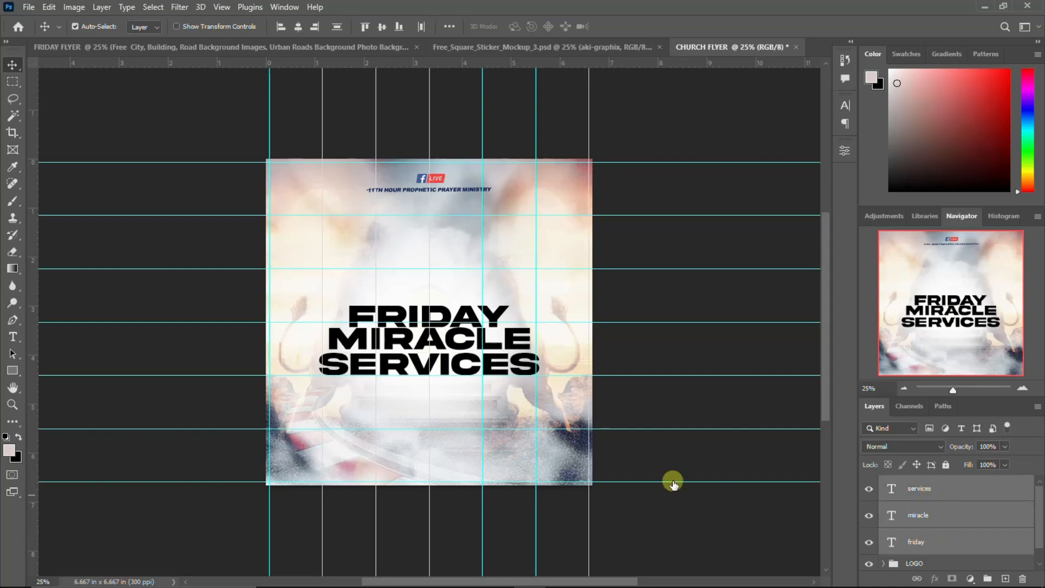
pyautogui.moveTo(433, 295); pyautogui.dragTo(431, 253)
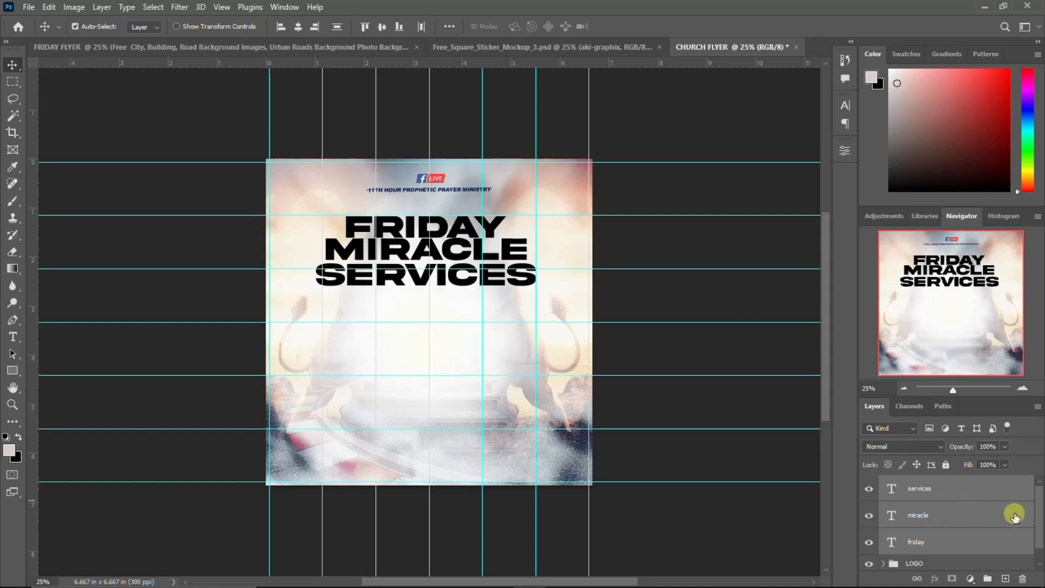
# Add a Gradient Overlay layer style to the SERVICES text
pyautogui.click(1019, 492)
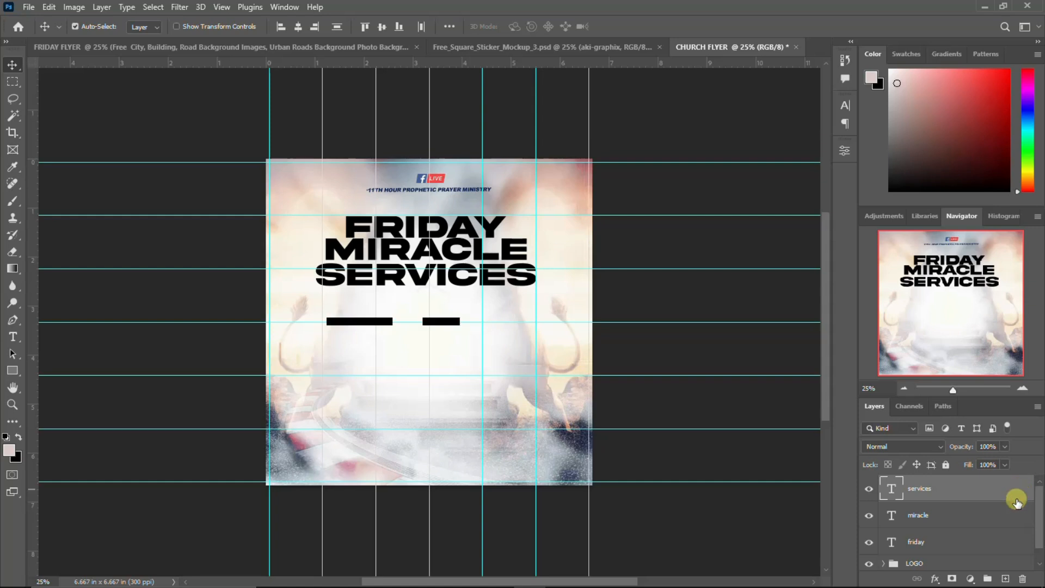
pyautogui.doubleClick(1009, 510)
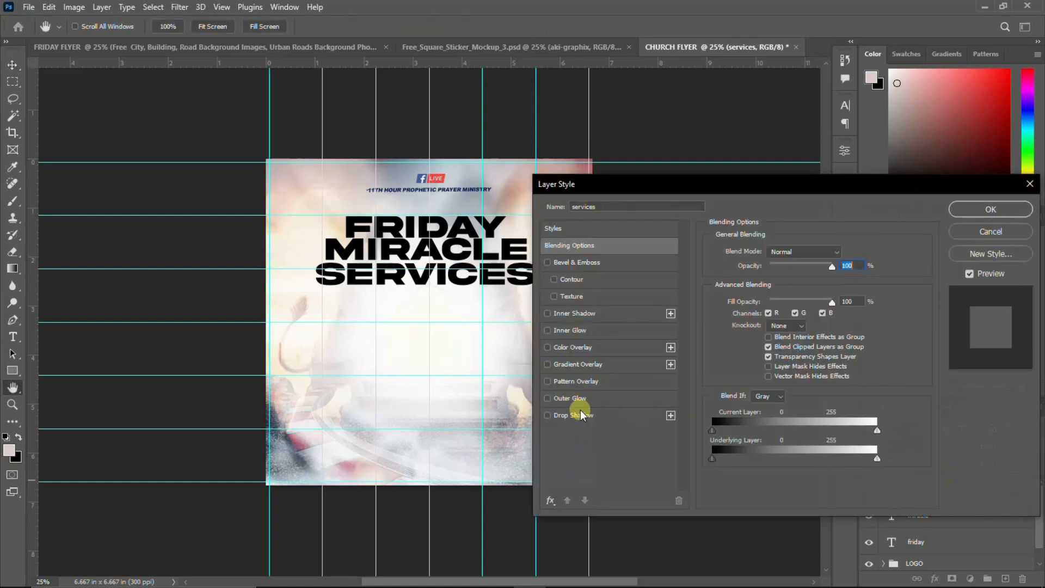
pyautogui.click(570, 364)
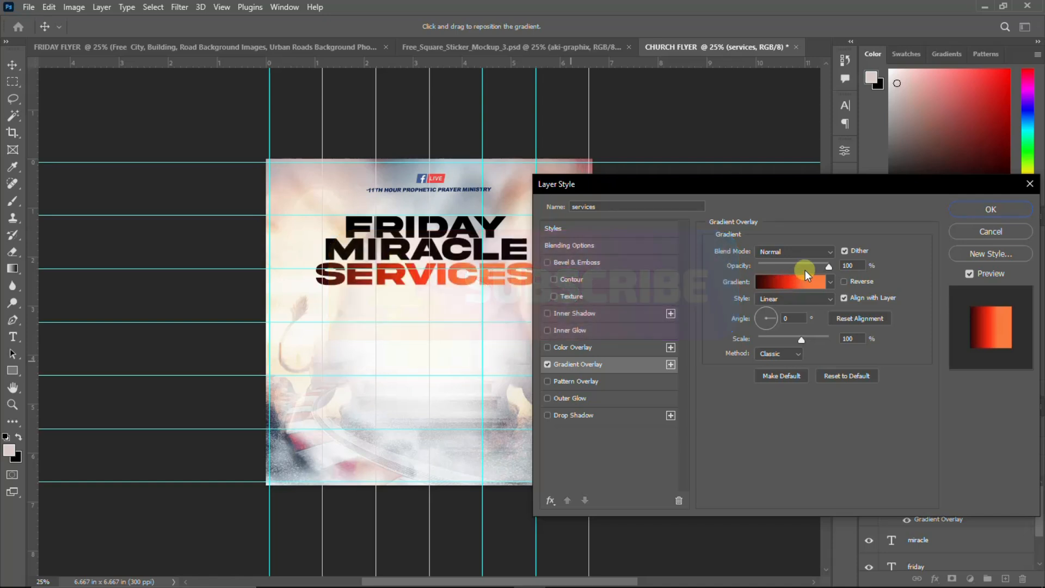
# Examine the colors of the three stops in the SERVICES overlay gradient
pyautogui.click(778, 284)
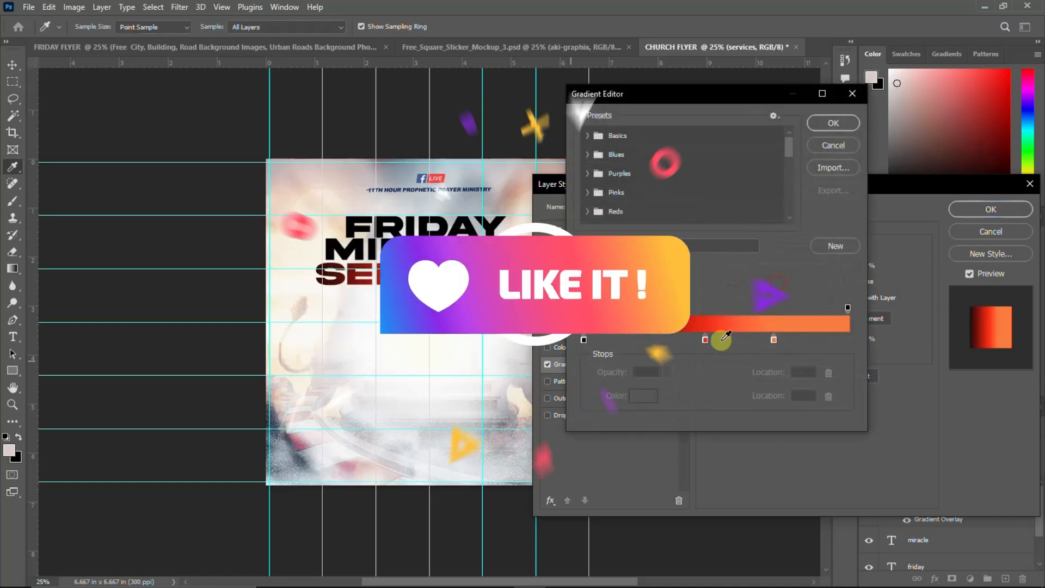
pyautogui.doubleClick(584, 340)
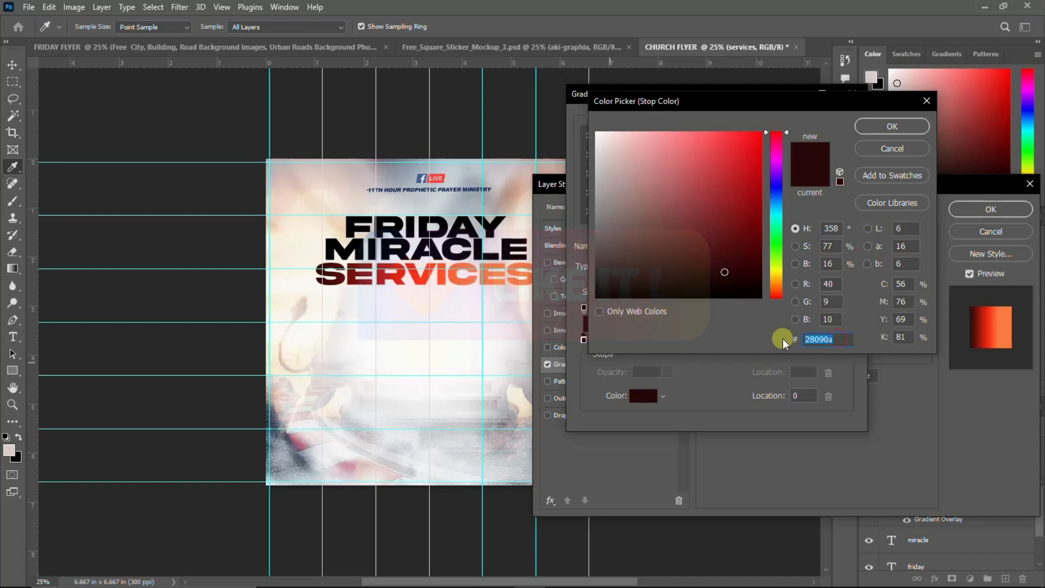
pyautogui.click(890, 125)
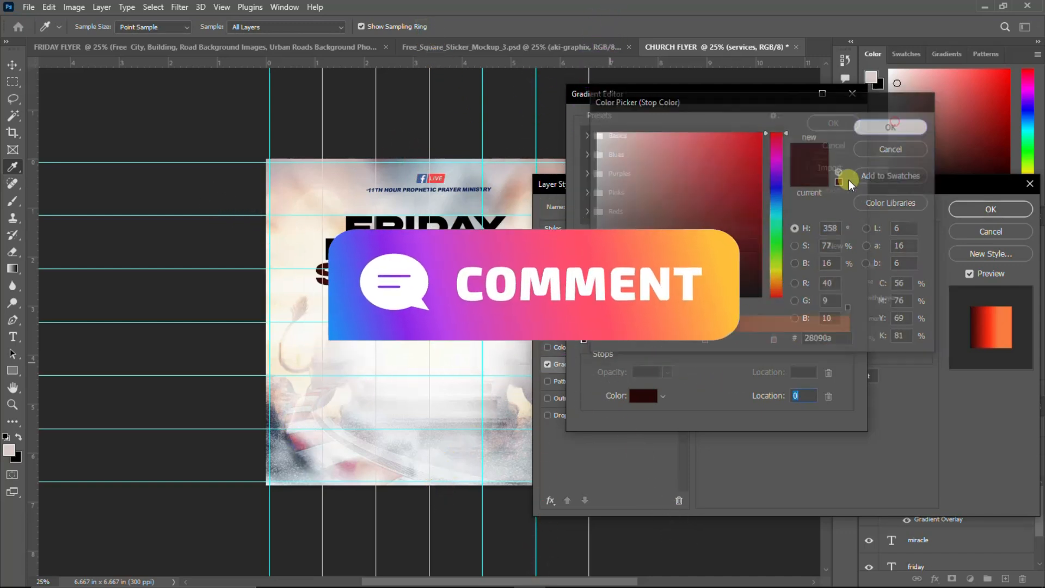
pyautogui.click(707, 342)
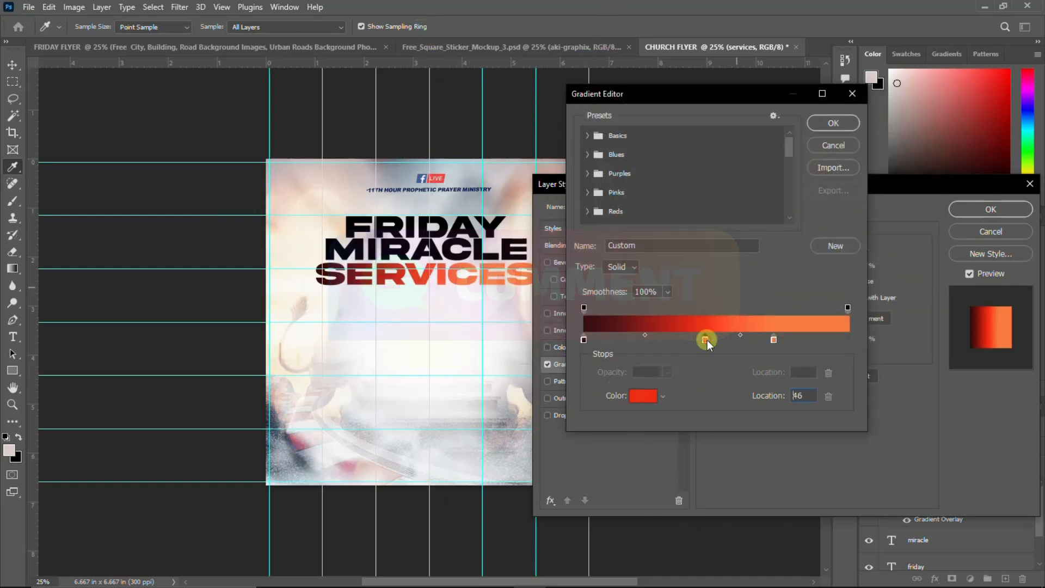
pyautogui.doubleClick(706, 341)
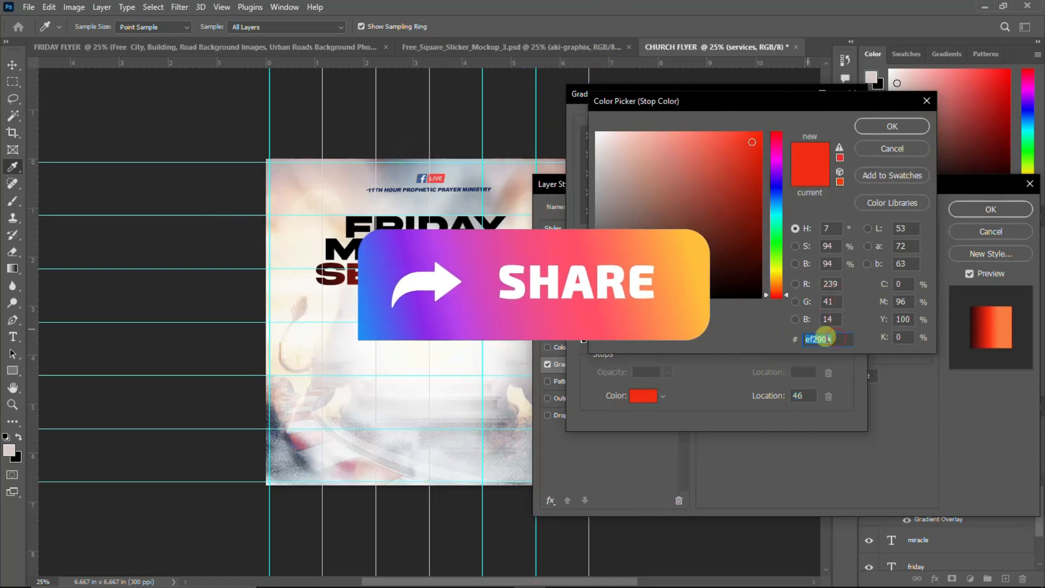
pyautogui.click(893, 125)
pyautogui.click(774, 341)
pyautogui.doubleClick(774, 341)
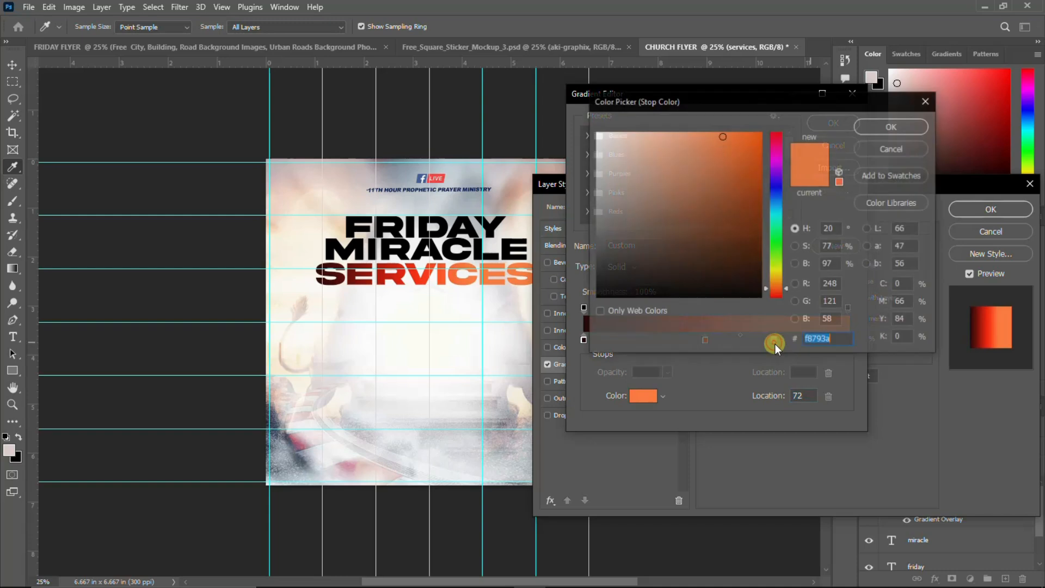
pyautogui.click(901, 126)
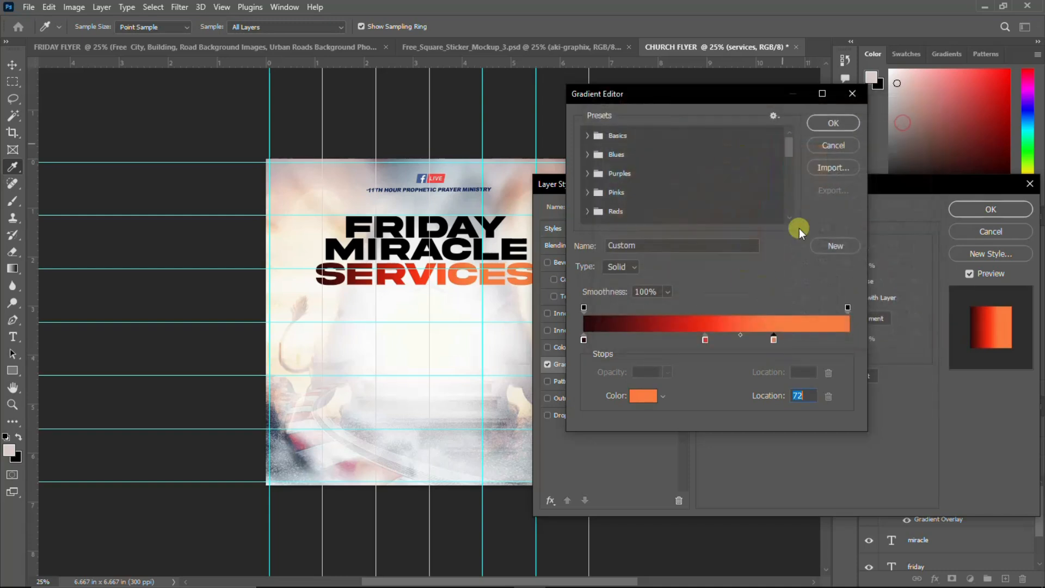
pyautogui.click(843, 123)
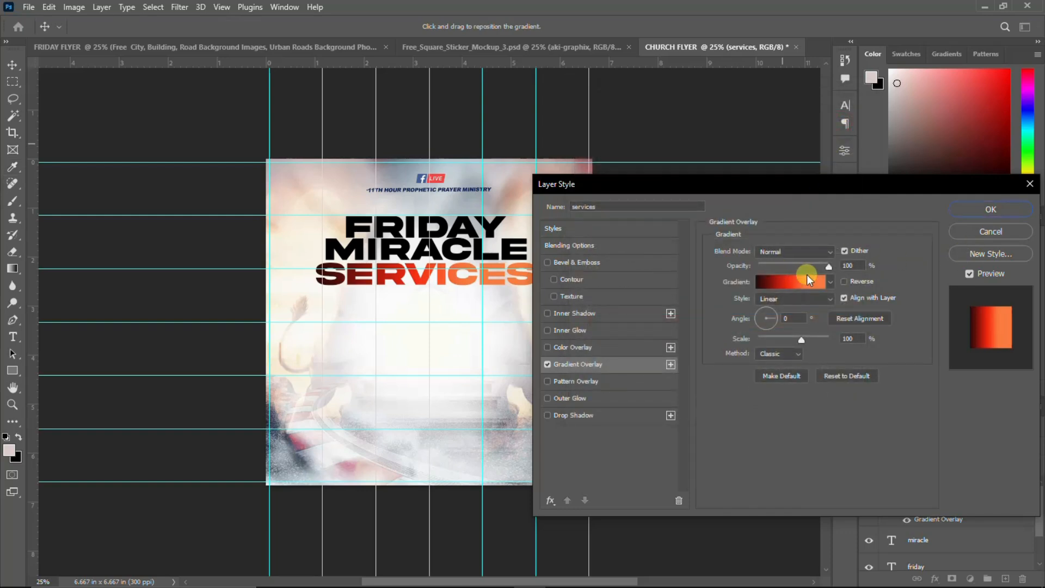
# Apply the gradient overlay with Normal blending, 100% opacity, Linear style aligned with the layer, 0° angle and 100% scale
pyautogui.moveTo(838, 180); pyautogui.dragTo(664, 161)
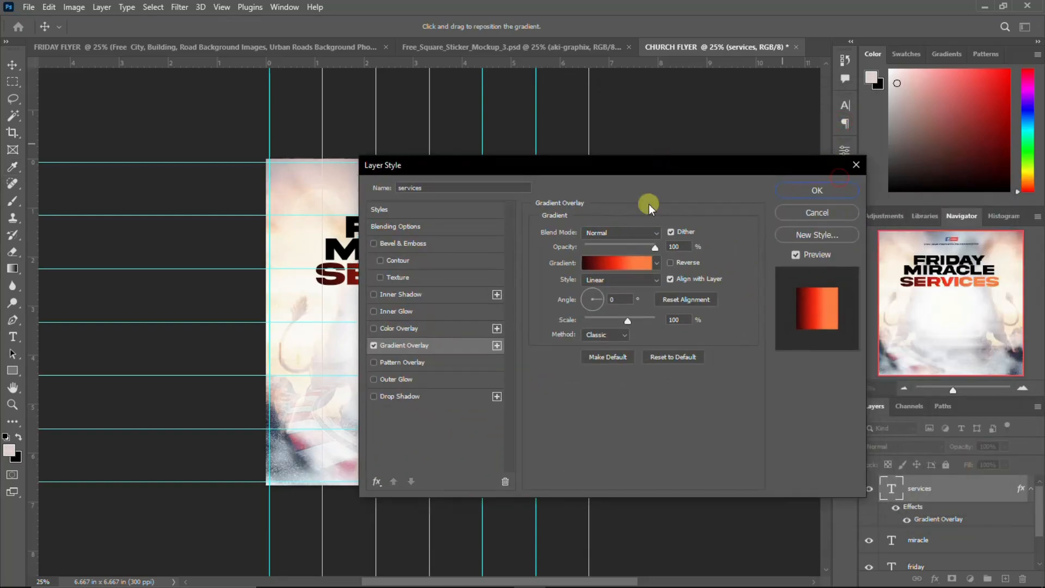
pyautogui.click(619, 232)
pyautogui.click(623, 239)
pyautogui.click(656, 248)
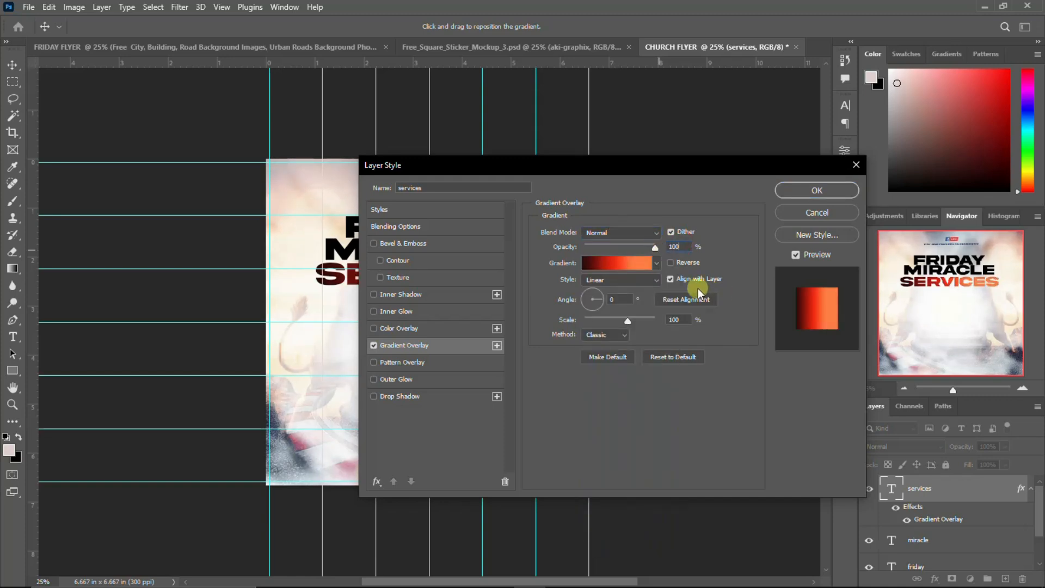
pyautogui.click(671, 280)
pyautogui.click(671, 280)
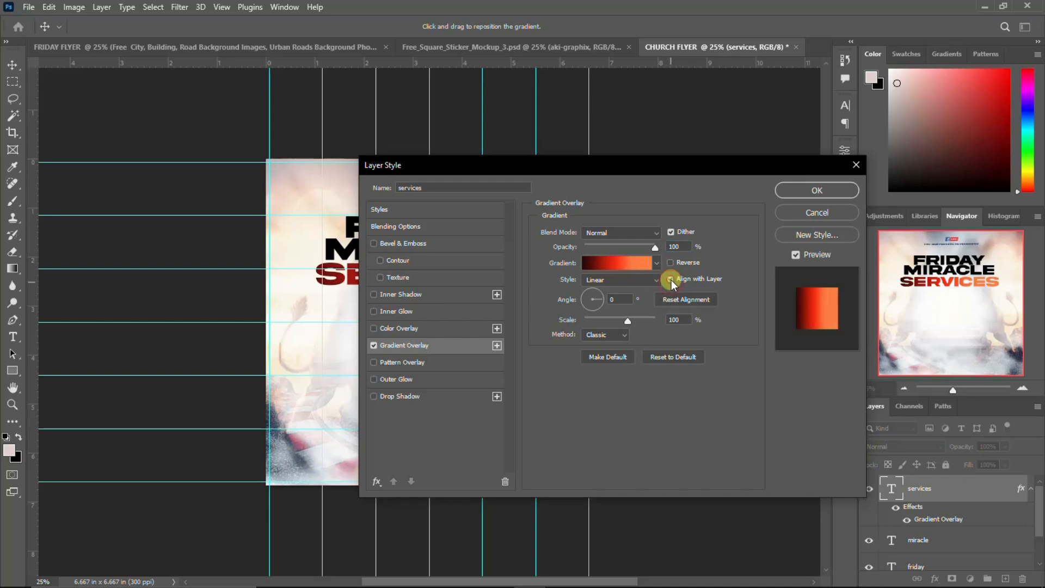
pyautogui.click(604, 280)
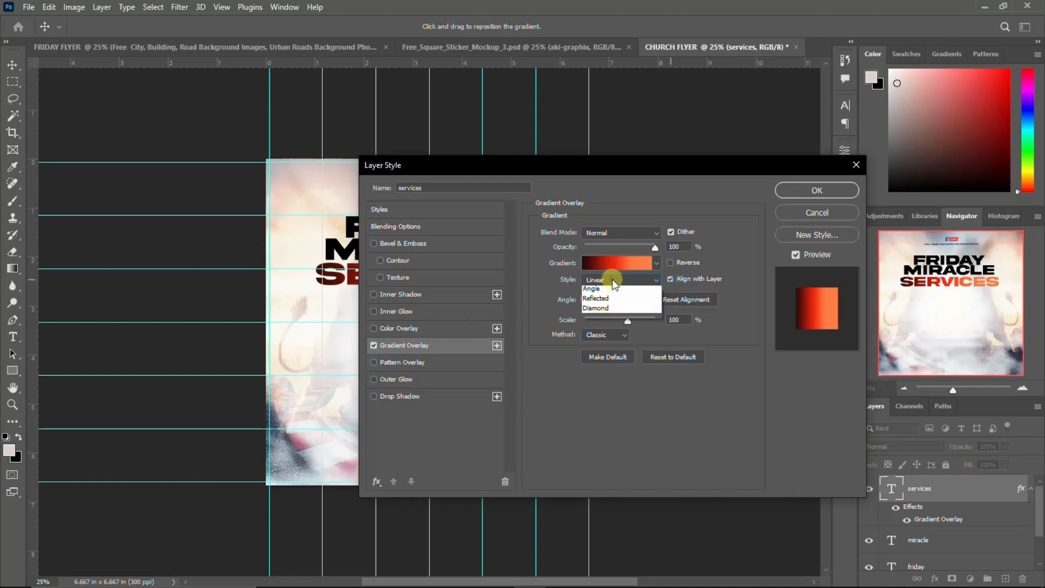
pyautogui.click(614, 284)
pyautogui.click(622, 298)
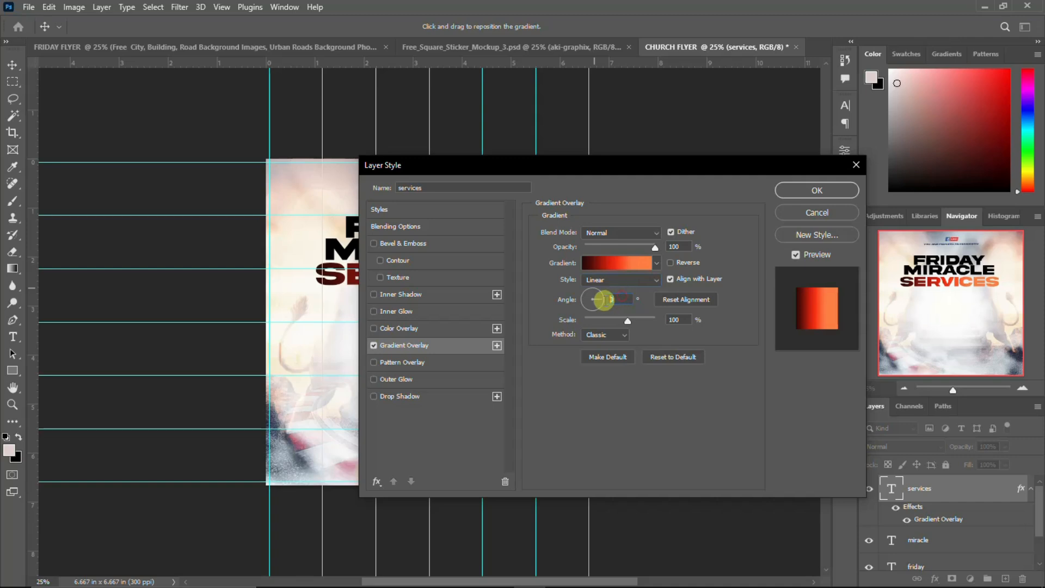
pyautogui.click(677, 319)
pyautogui.click(817, 189)
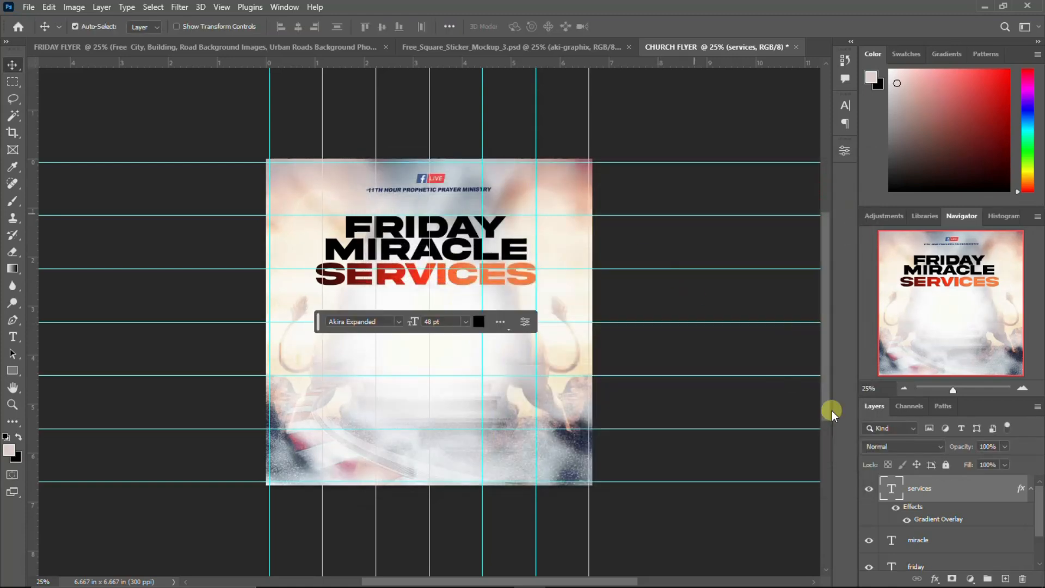
# Copy the layer style of the SERVICES text and paste it onto the MIRACLE text
pyautogui.rightClick(997, 489)
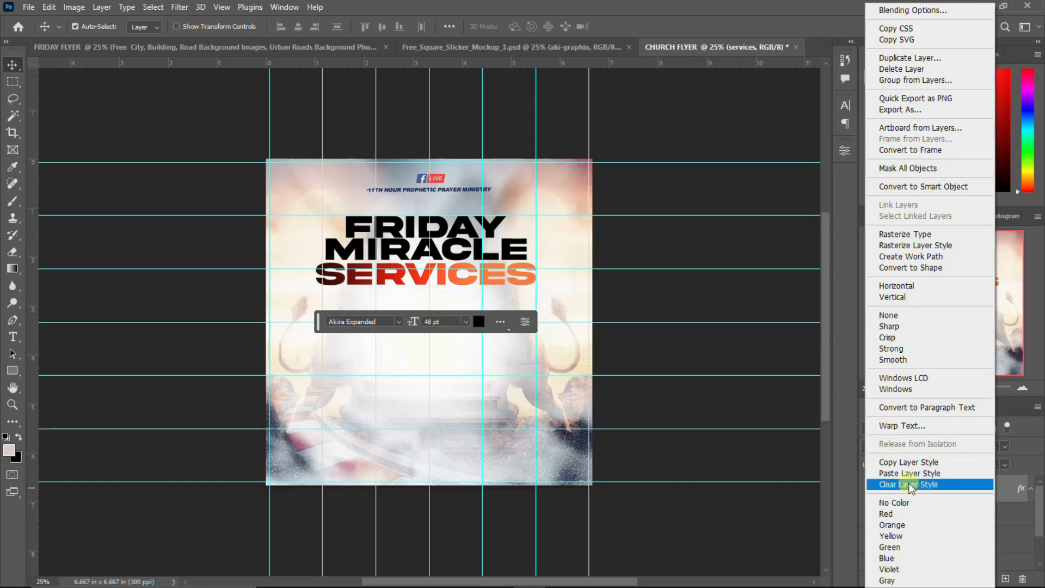
pyautogui.click(908, 462)
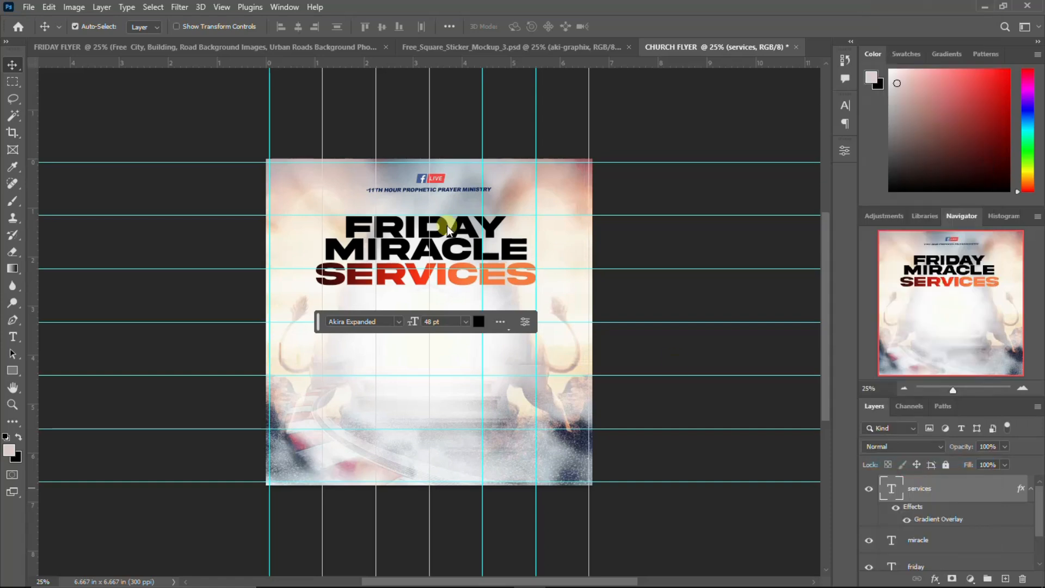
pyautogui.click(439, 252)
pyautogui.click(991, 527)
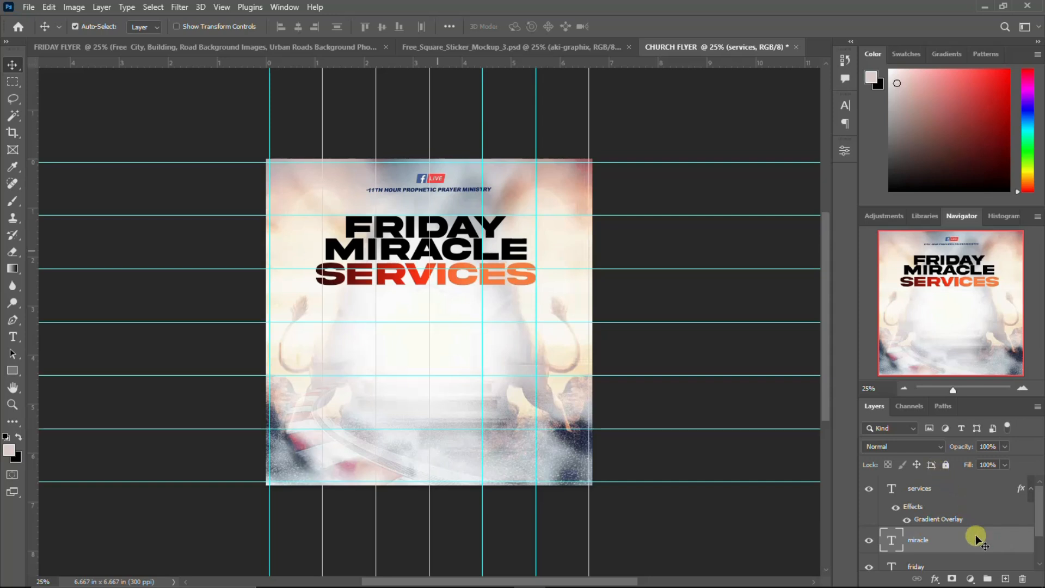
pyautogui.click(976, 537)
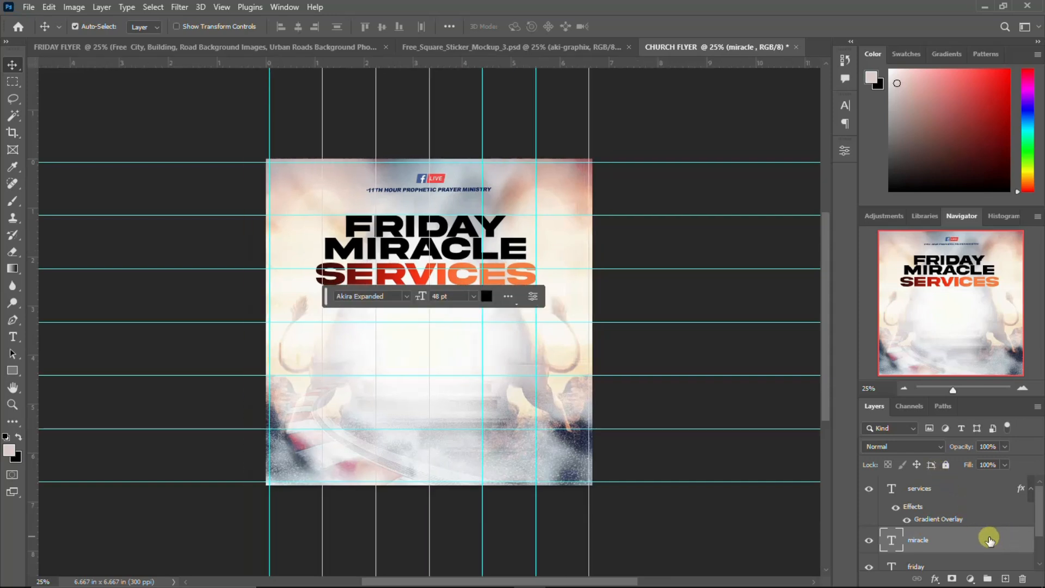
pyautogui.rightClick(990, 540)
pyautogui.click(1020, 537)
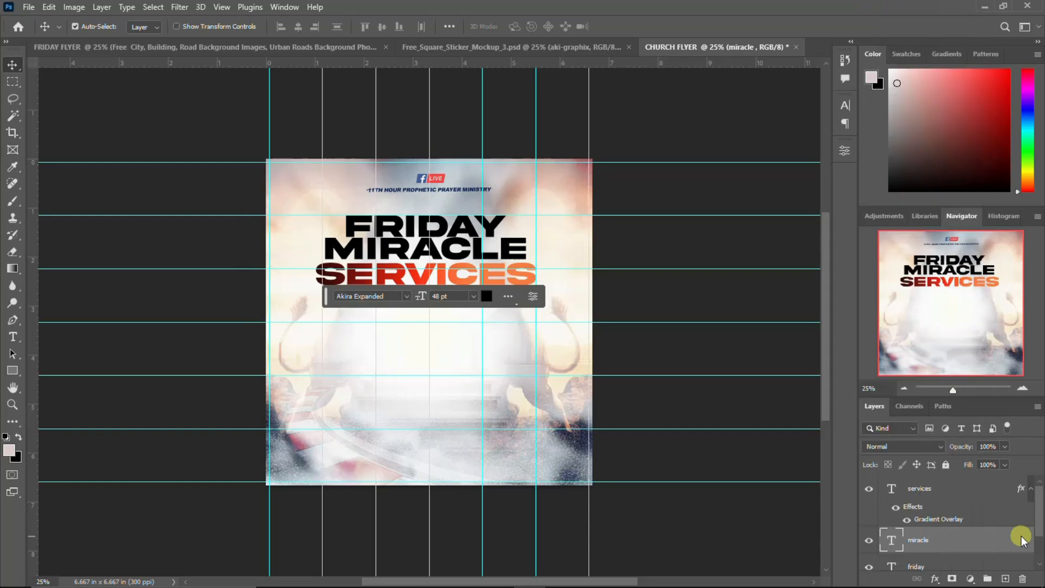
pyautogui.rightClick(1004, 541)
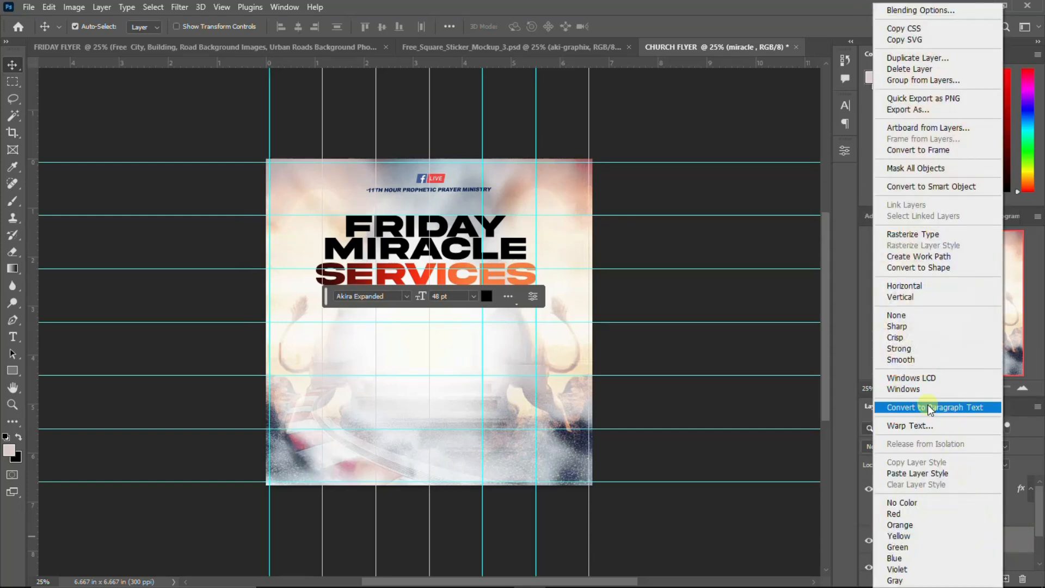
pyautogui.click(920, 474)
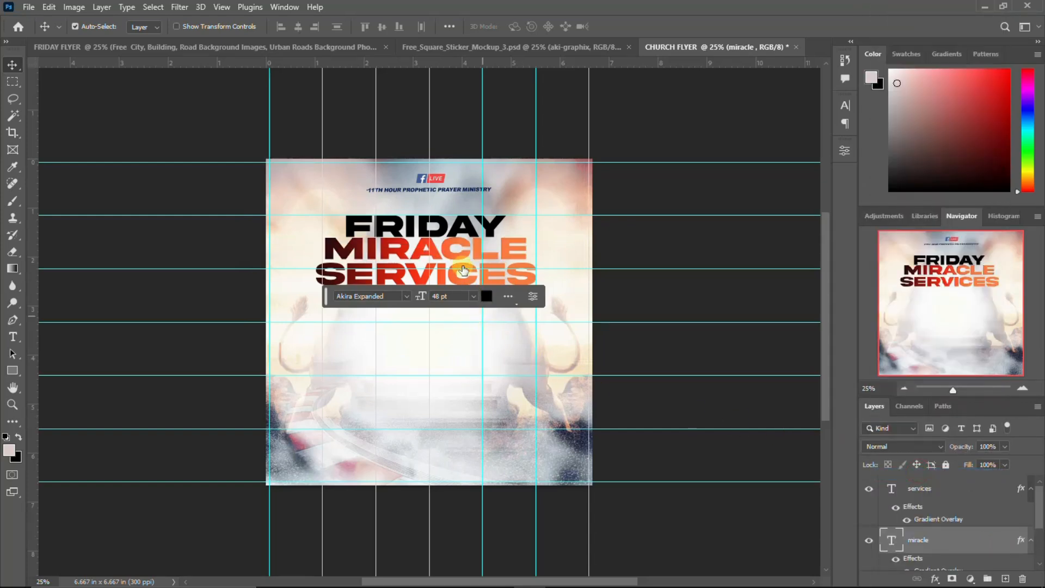
# Paste the copied gradient style onto the FRIDAY text and move the floating text options bar well below the title
pyautogui.click(458, 230)
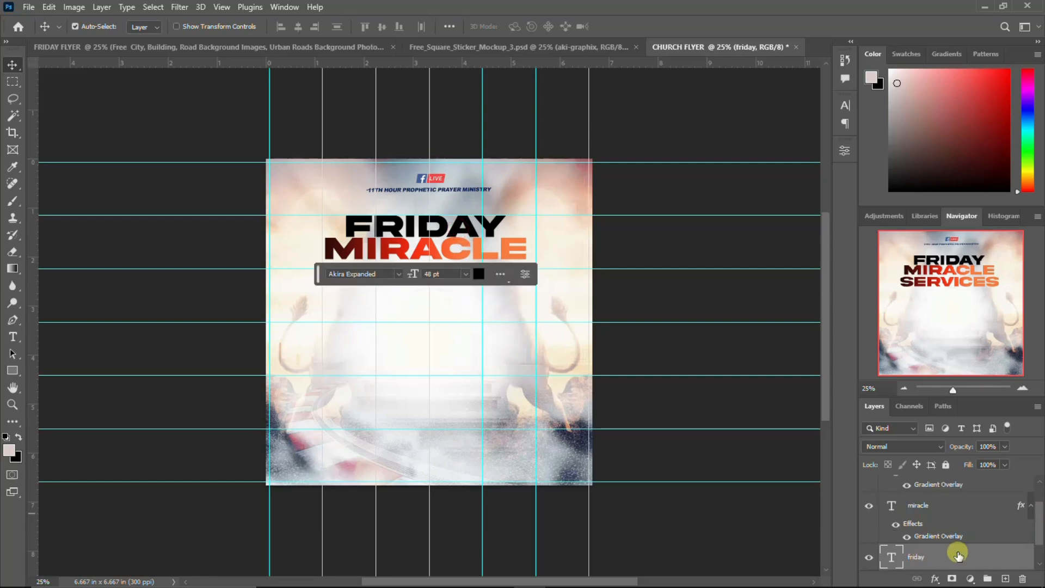
pyautogui.rightClick(977, 556)
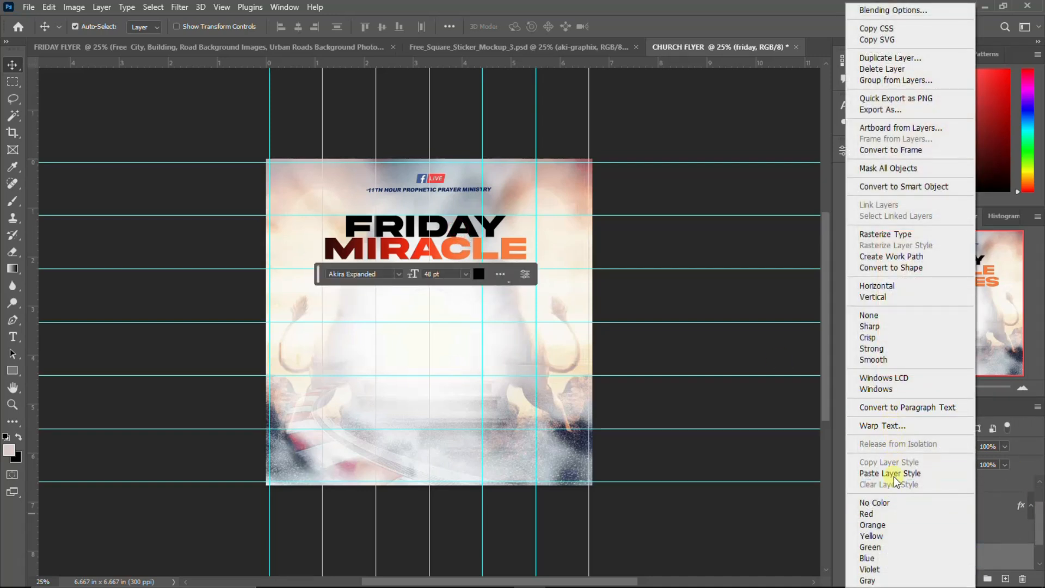
pyautogui.click(895, 477)
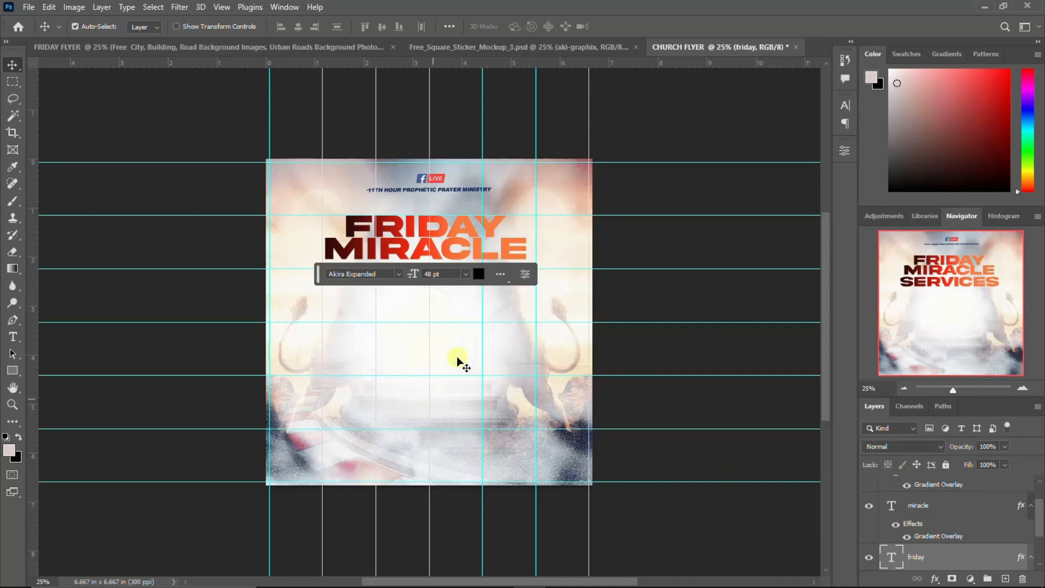
pyautogui.moveTo(316, 272); pyautogui.dragTo(329, 427)
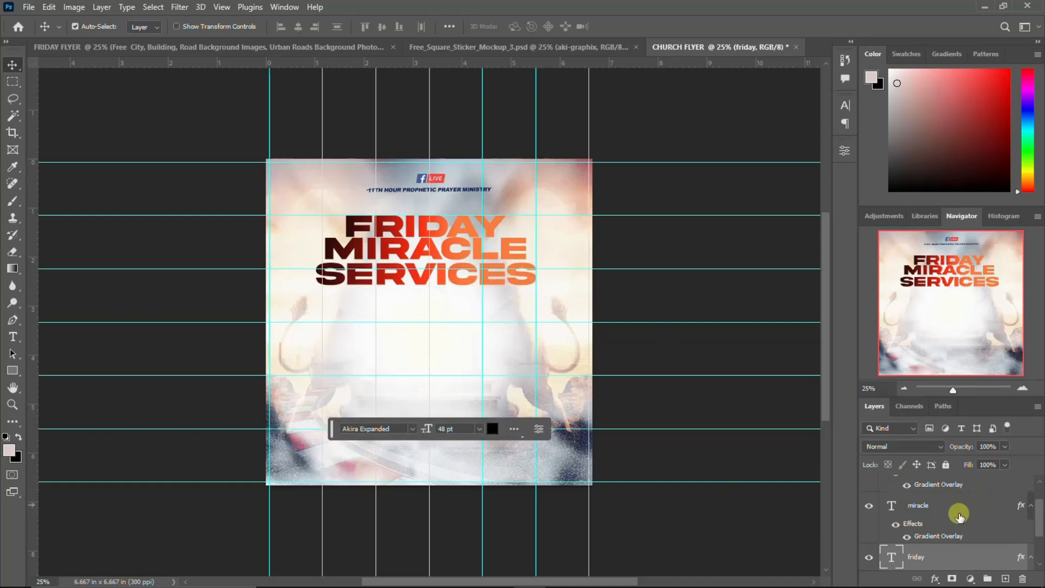
# Select the three title texts together and adjust their overall size very slightly with Free Transform
pyautogui.scroll(1, 967, 517)
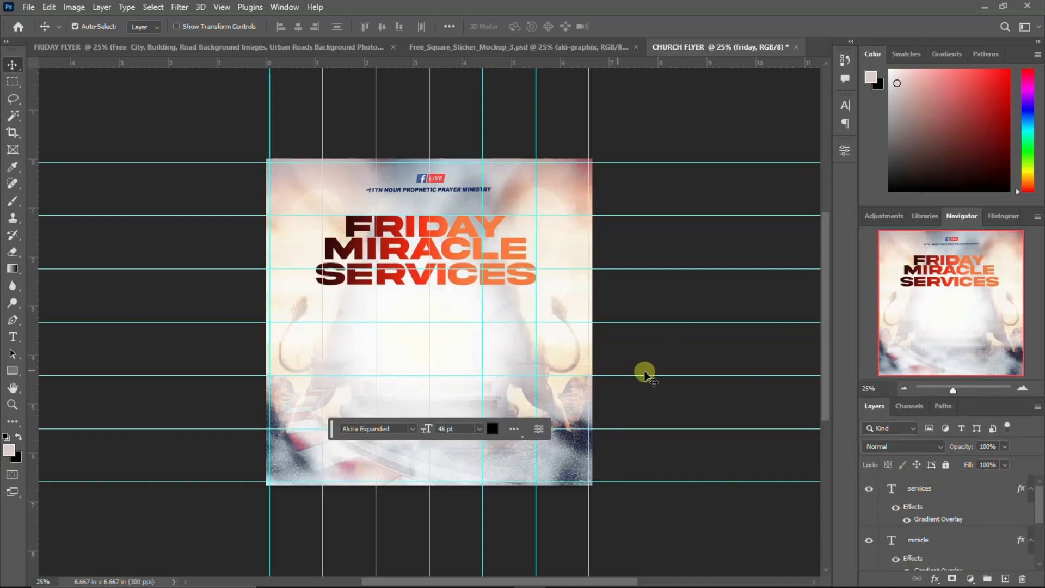
pyautogui.keyDown('shift'); pyautogui.click(944, 493); pyautogui.keyUp('shift')
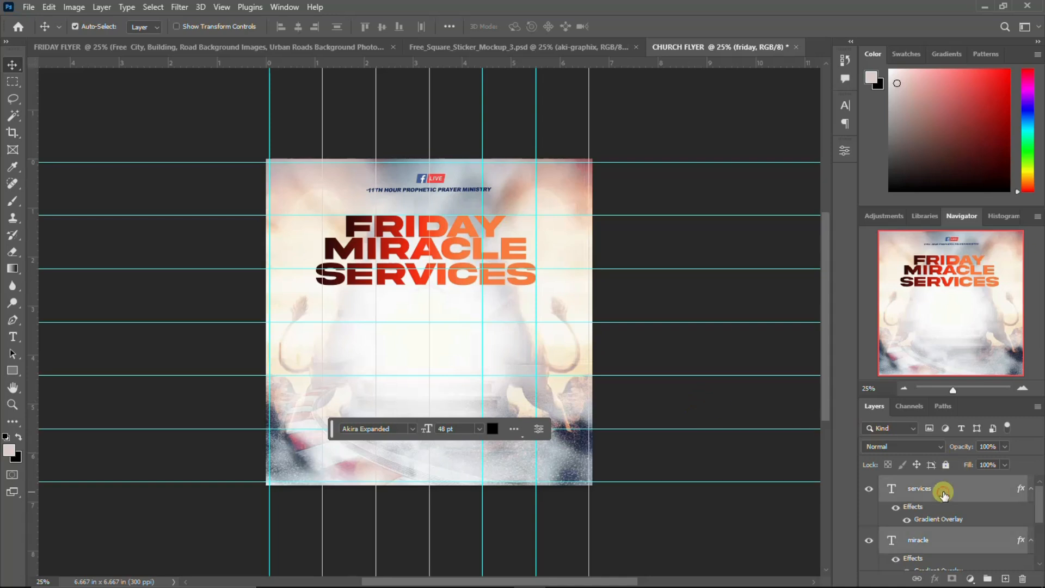
pyautogui.hotkey('ctrl', 't')
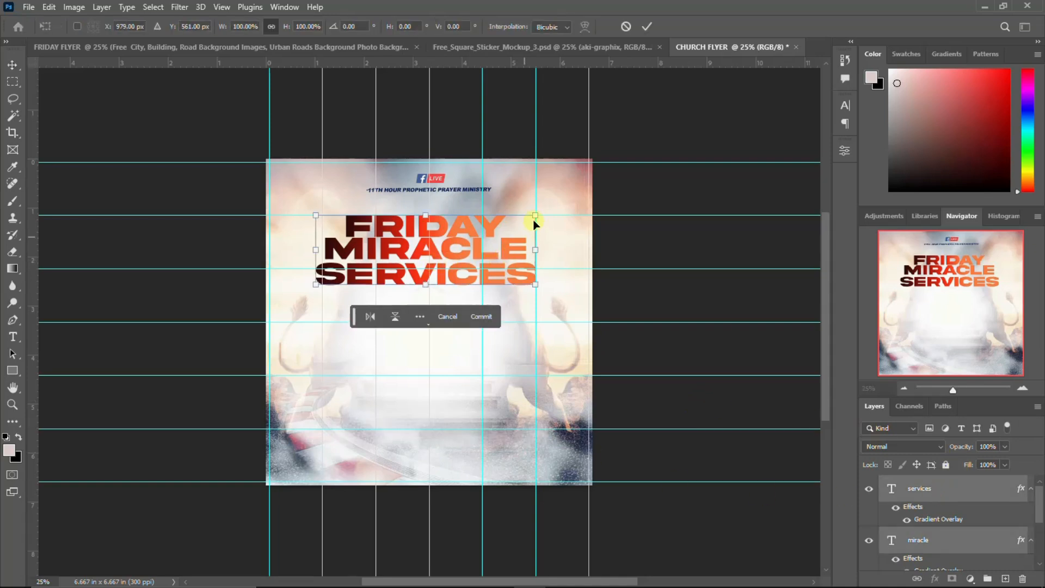
pyautogui.moveTo(537, 215); pyautogui.dragTo(538, 214)
pyautogui.press('Return')
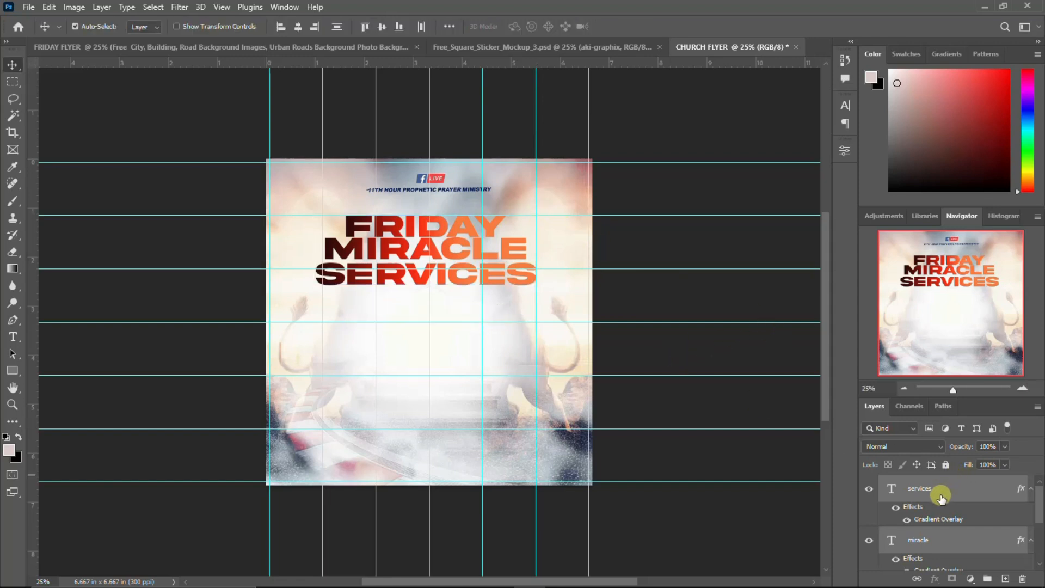
# Add a new text line reading "Theme" below the SERVICES text, moving the floating text options bar to the canvas's lower edge
pyautogui.click(970, 501)
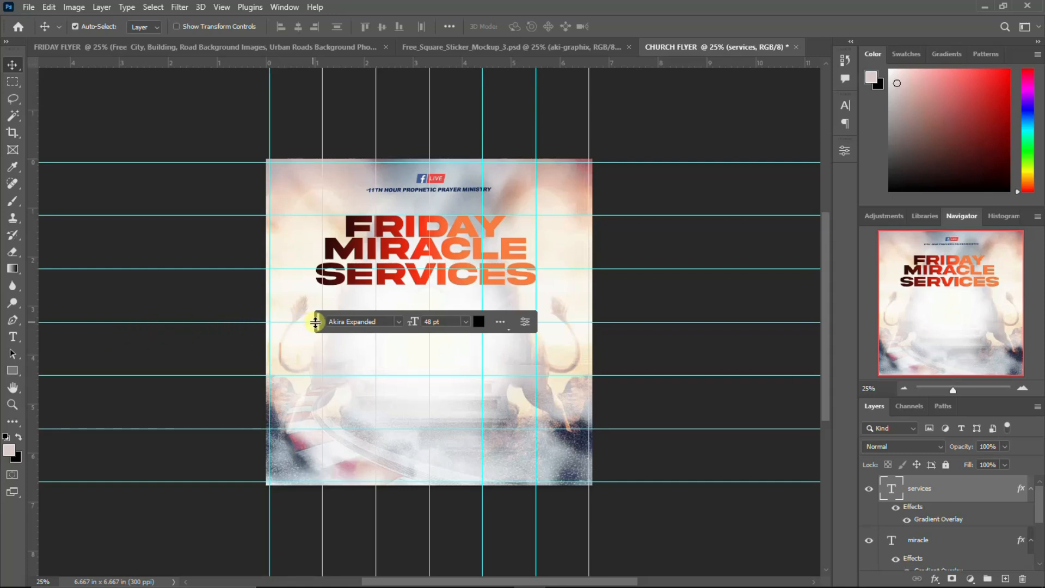
pyautogui.moveTo(322, 321); pyautogui.dragTo(322, 483)
pyautogui.click(13, 336)
pyautogui.click(347, 353)
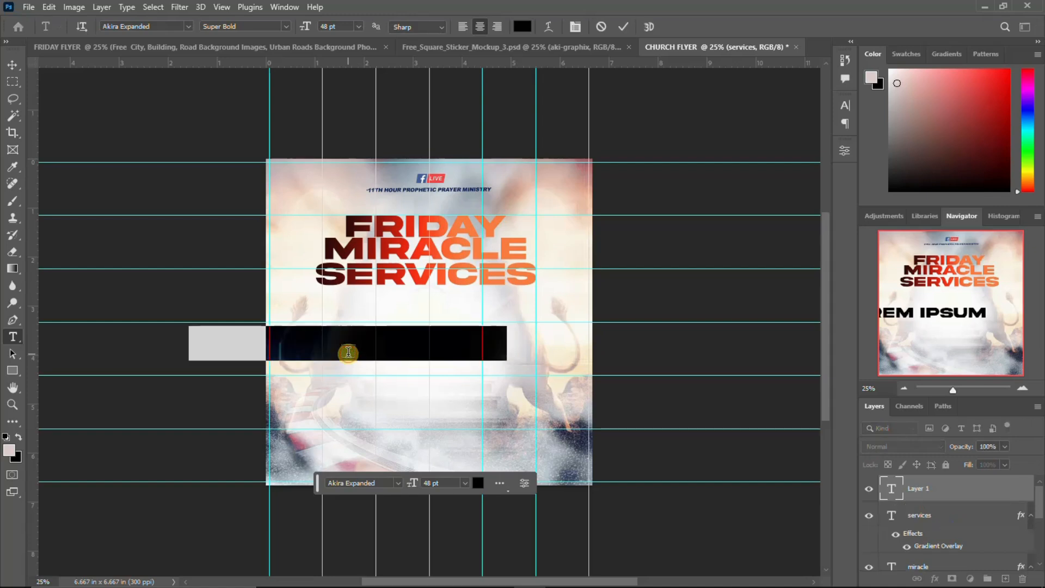
pyautogui.press('BackSpace')
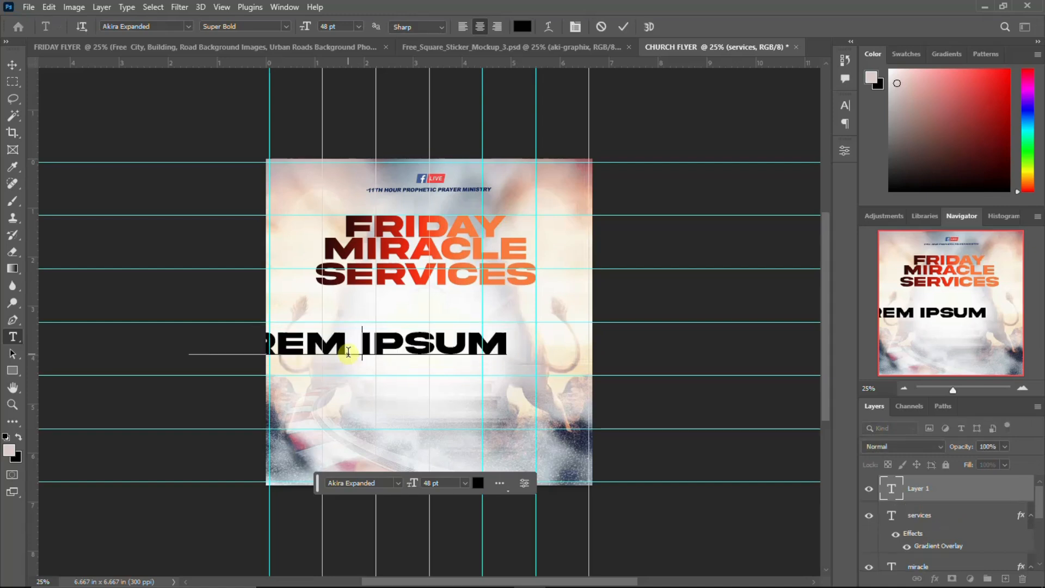
pyautogui.write('THEME')
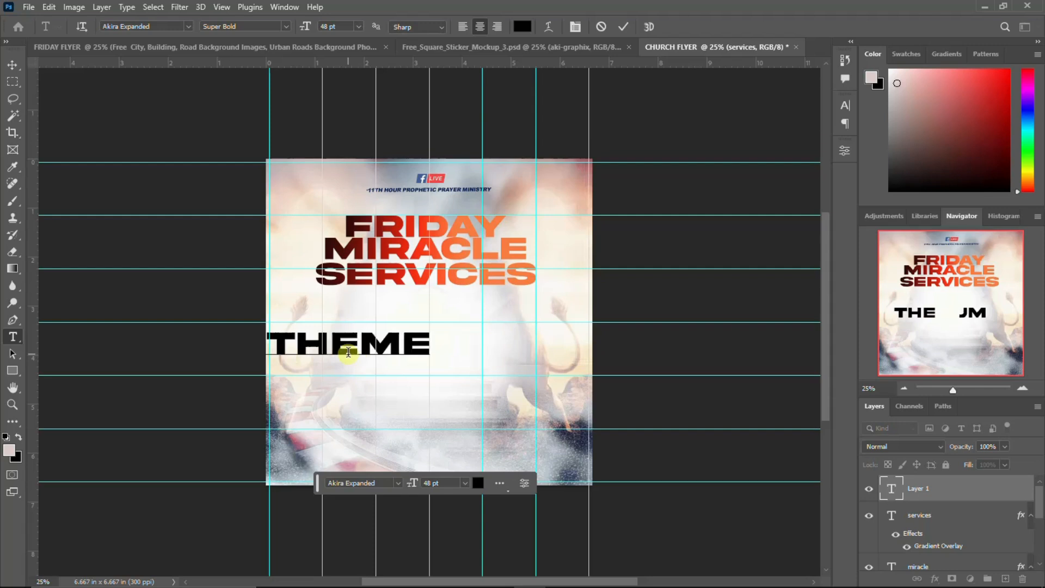
pyautogui.hotkey('ctrl', 'Return')
# Format the Theme text in Autograf PERSONAL USE ONLY at 30 pt, with an orange colour sampled from the SERVICES title
pyautogui.click(849, 103)
pyautogui.click(769, 125)
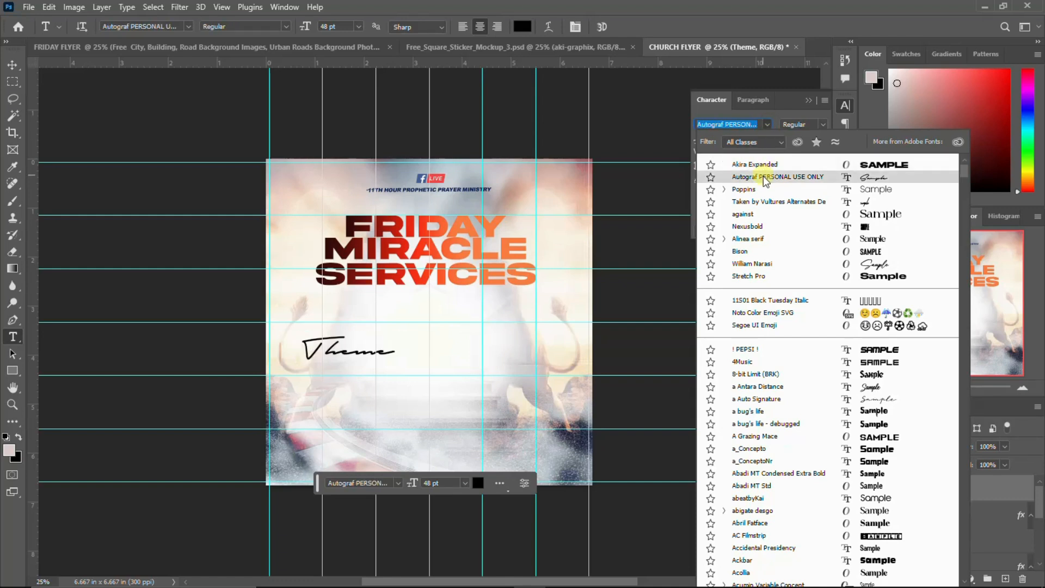
pyautogui.click(826, 173)
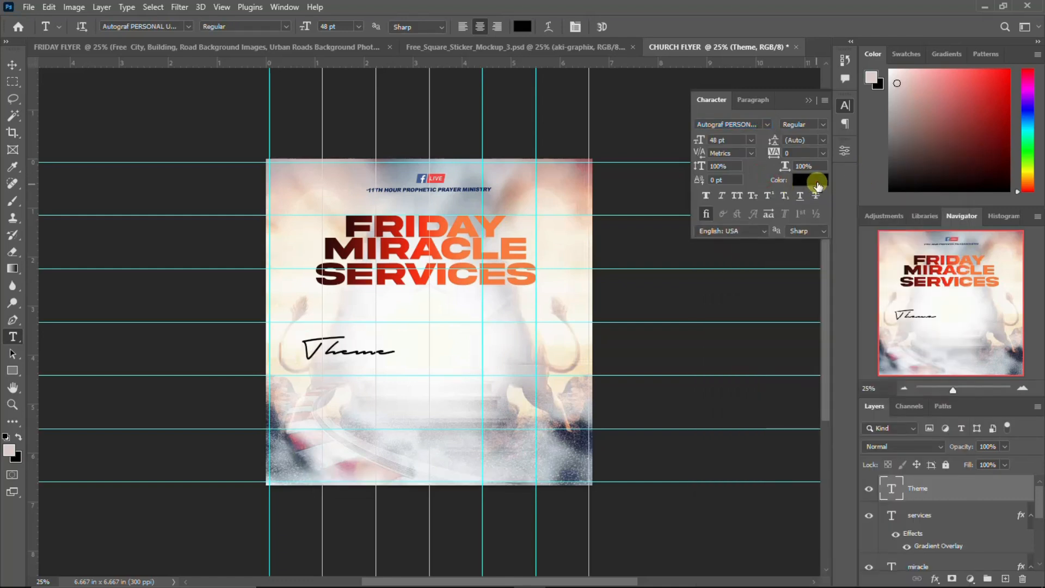
pyautogui.click(816, 183)
pyautogui.click(425, 278)
pyautogui.click(862, 128)
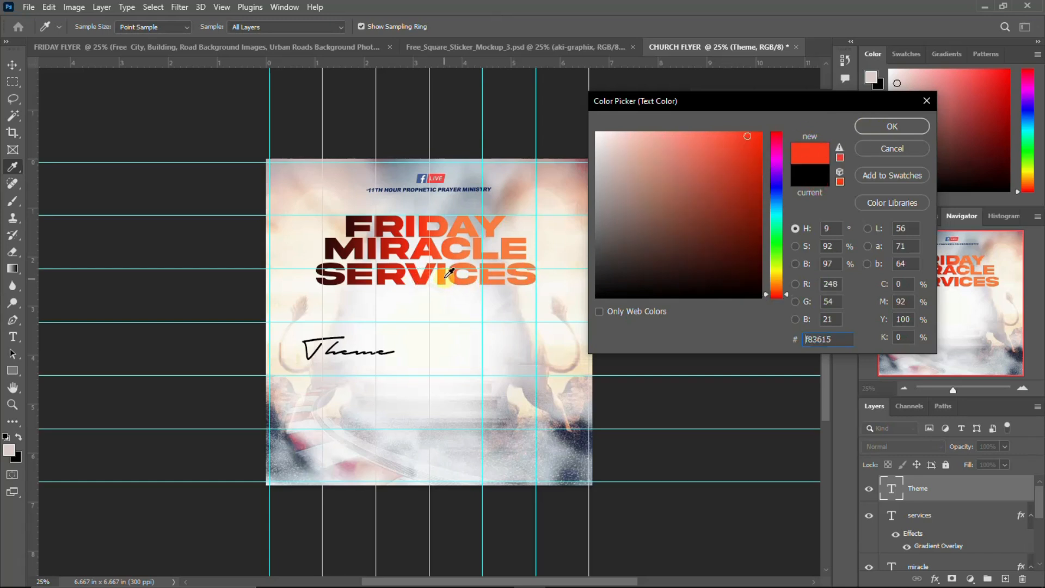
pyautogui.click(899, 127)
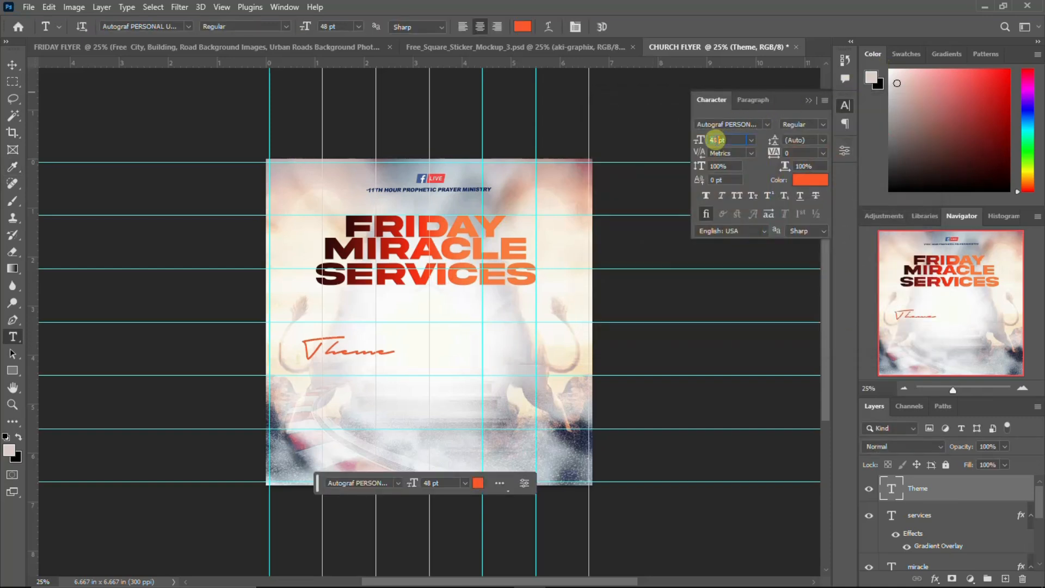
pyautogui.write('30')
pyautogui.click(846, 105)
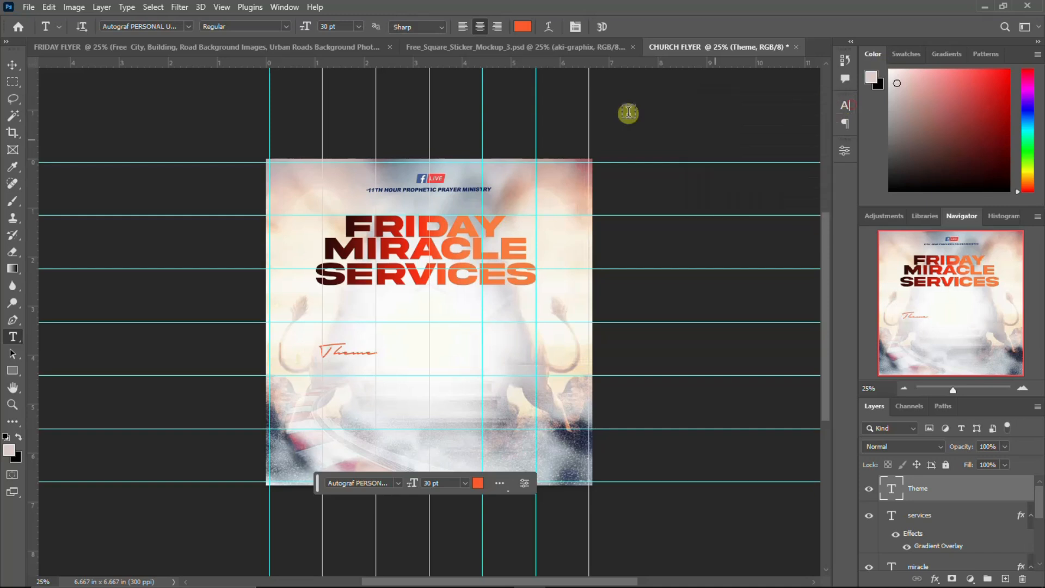
# Center the Theme text on the canvas and nudge it up to sit just below SERVICES
pyautogui.click(12, 66)
pyautogui.hotkey('ctrl', 'a')
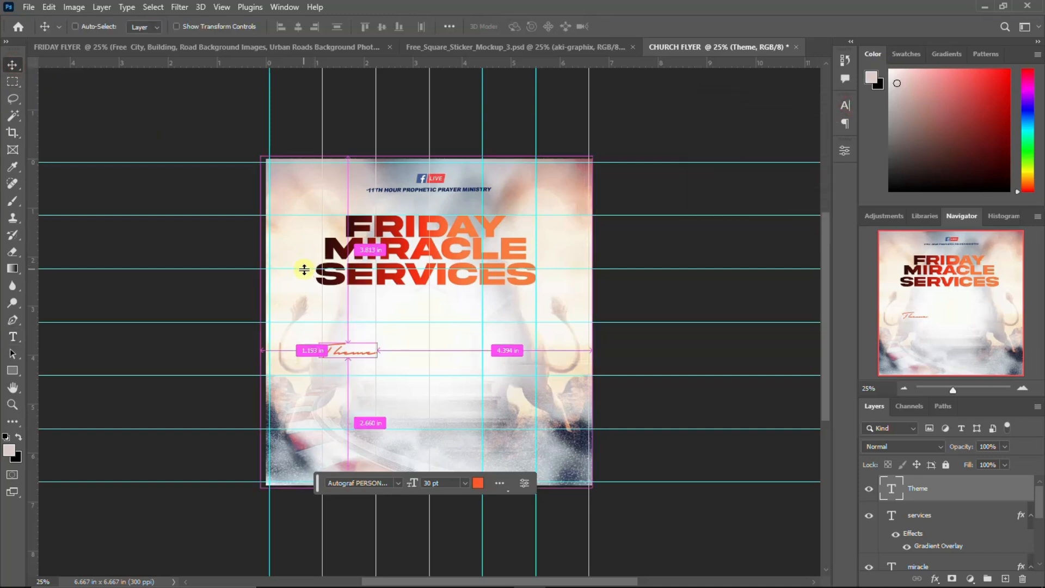
pyautogui.click(379, 27)
pyautogui.click(302, 28)
pyautogui.hotkey('ctrl', 'd')
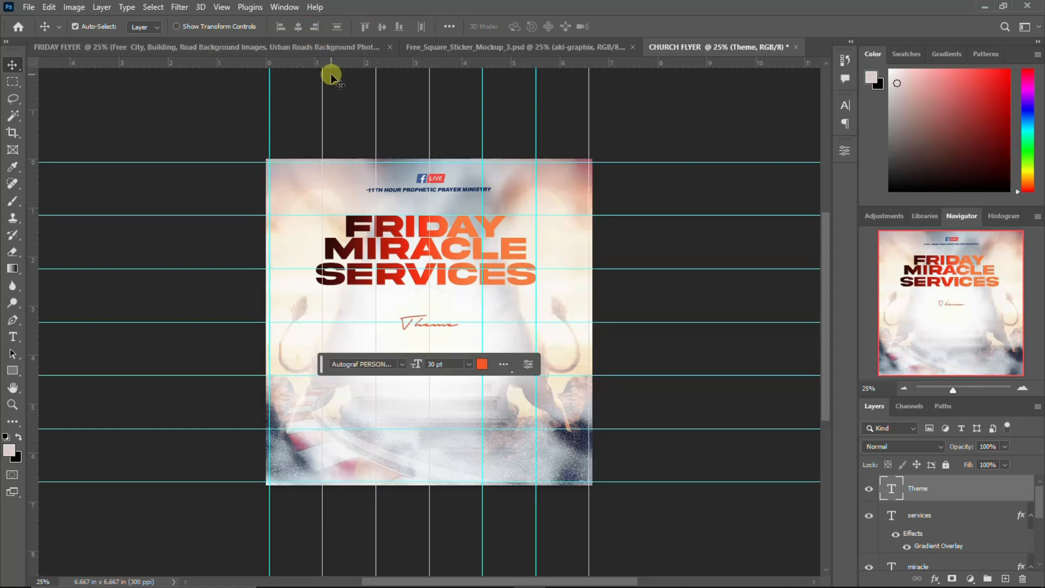
pyautogui.hotkey('shift', 'Up')
pyautogui.hotkey('shift', 'Up')
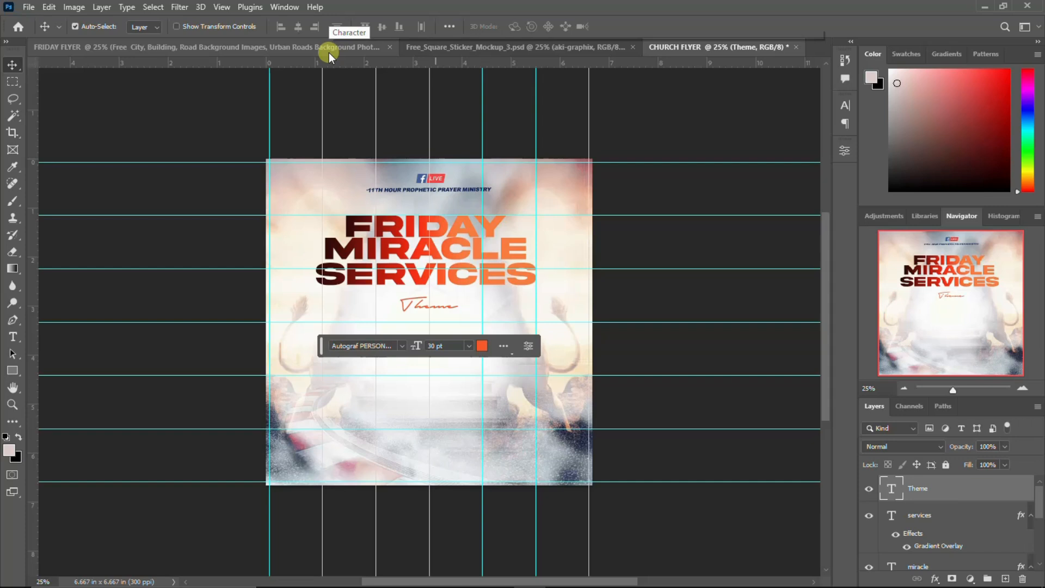
# Copy the text "THE SIGNIFICANT OF THE CROSS & THE IMPACT TOWARDS YOUR SALVATION" from the FRIDAY FLYER document into CHURCH FLYER, below Theme
pyautogui.click(329, 53)
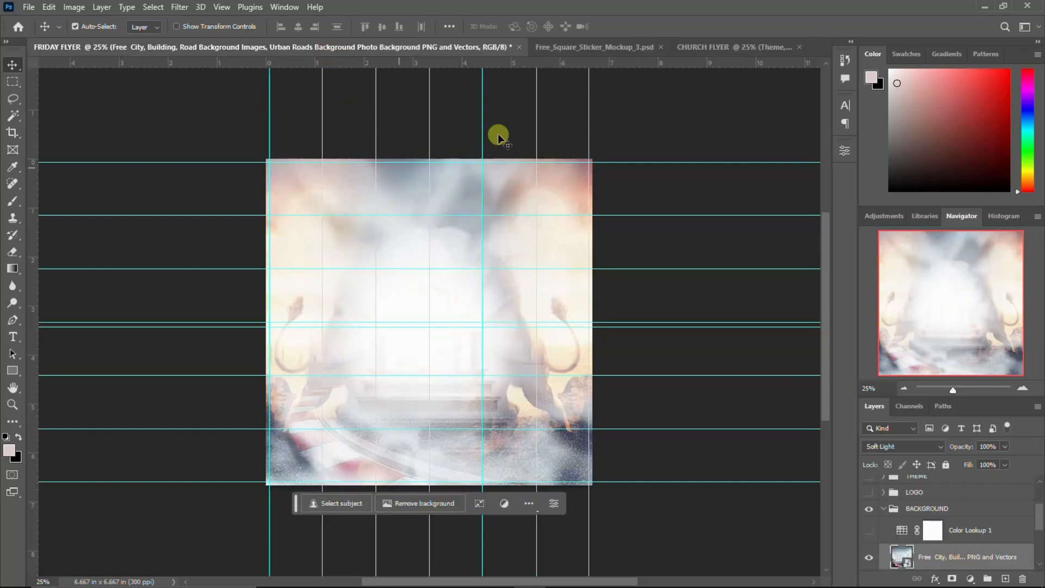
pyautogui.click(748, 45)
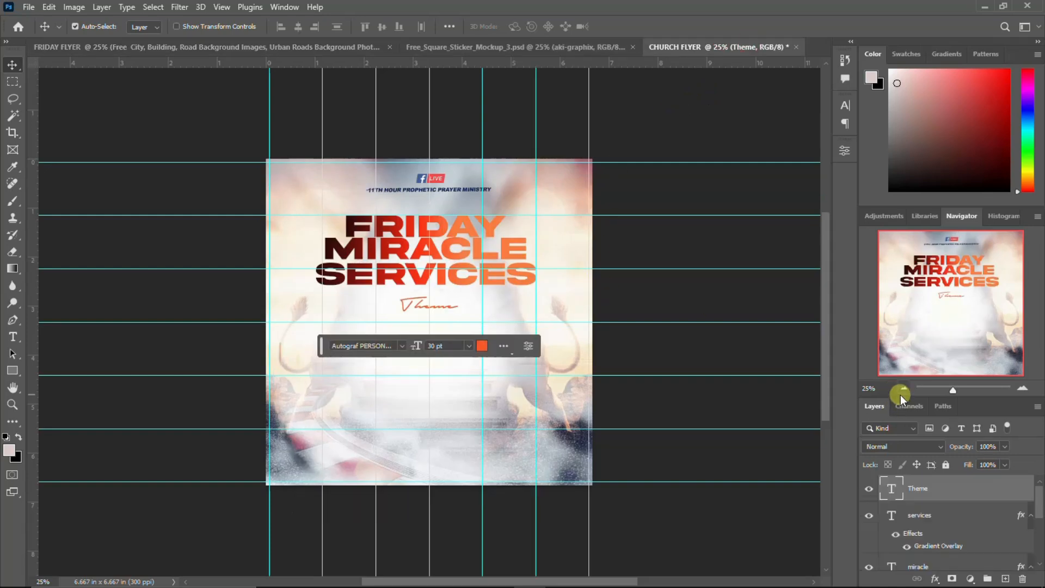
pyautogui.click(129, 46)
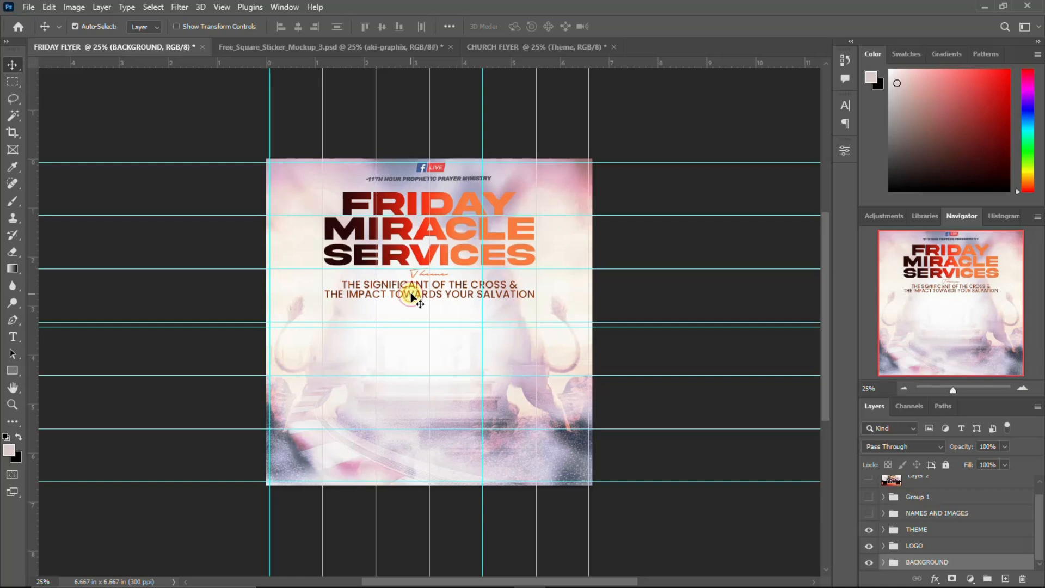
pyautogui.click(418, 297)
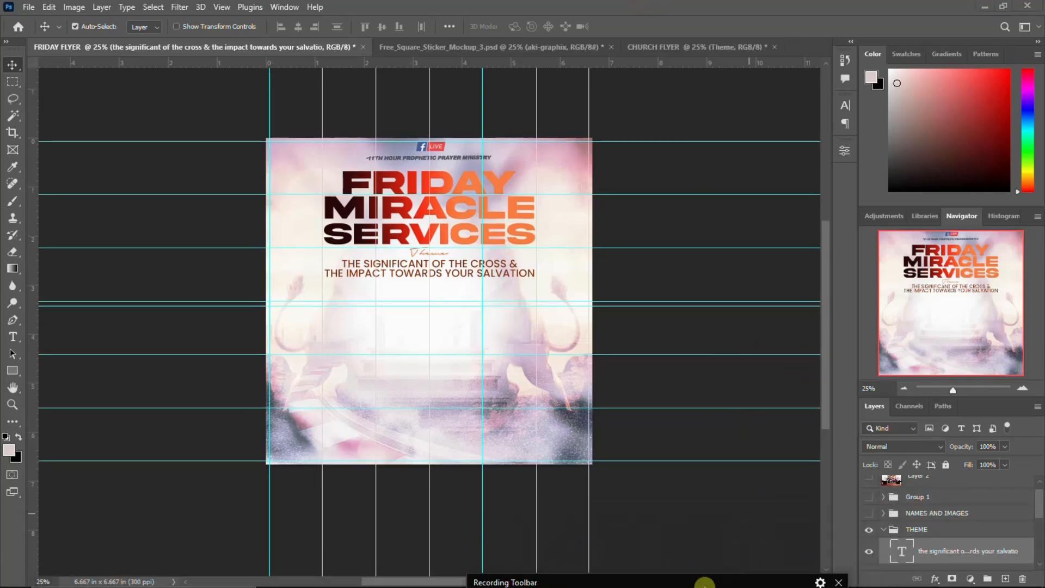
pyautogui.click(904, 576)
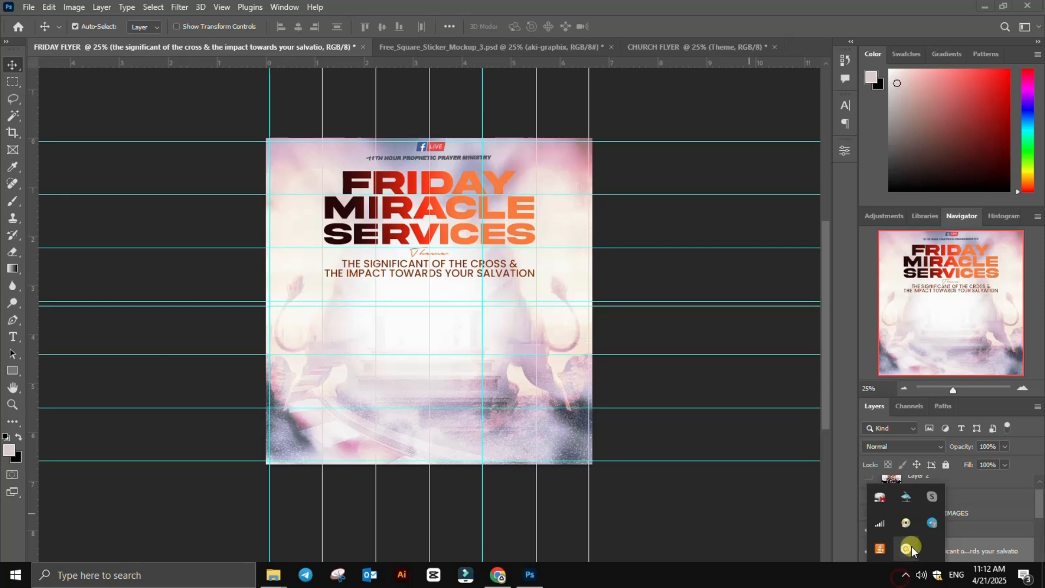
pyautogui.click(902, 576)
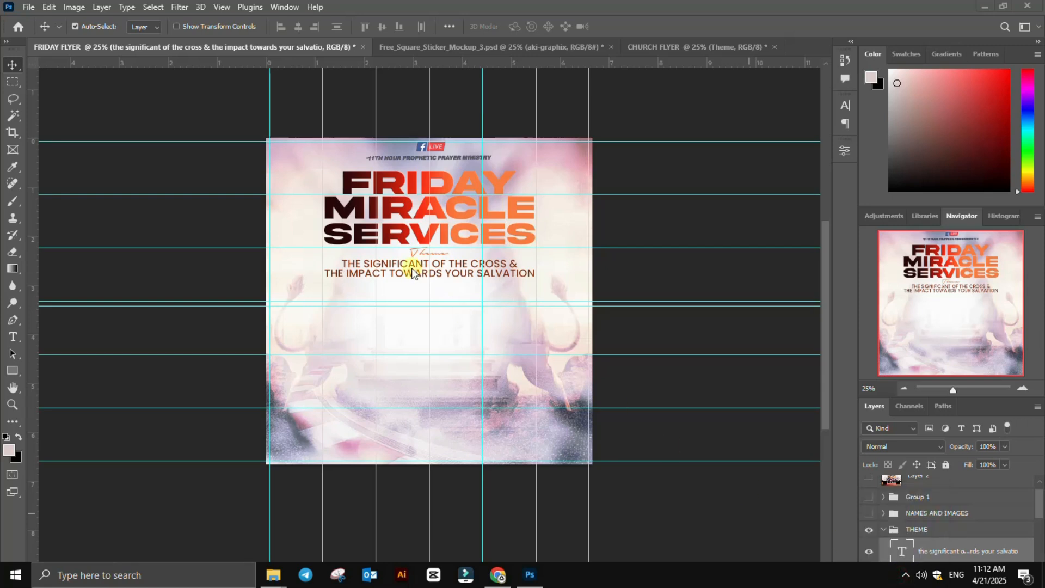
pyautogui.click(412, 269)
pyautogui.moveTo(413, 269); pyautogui.dragTo(420, 338)
# Center the copied two-line theme text horizontally and vertically on the canvas and clear the selection
pyautogui.hotkey('ctrl', 'a')
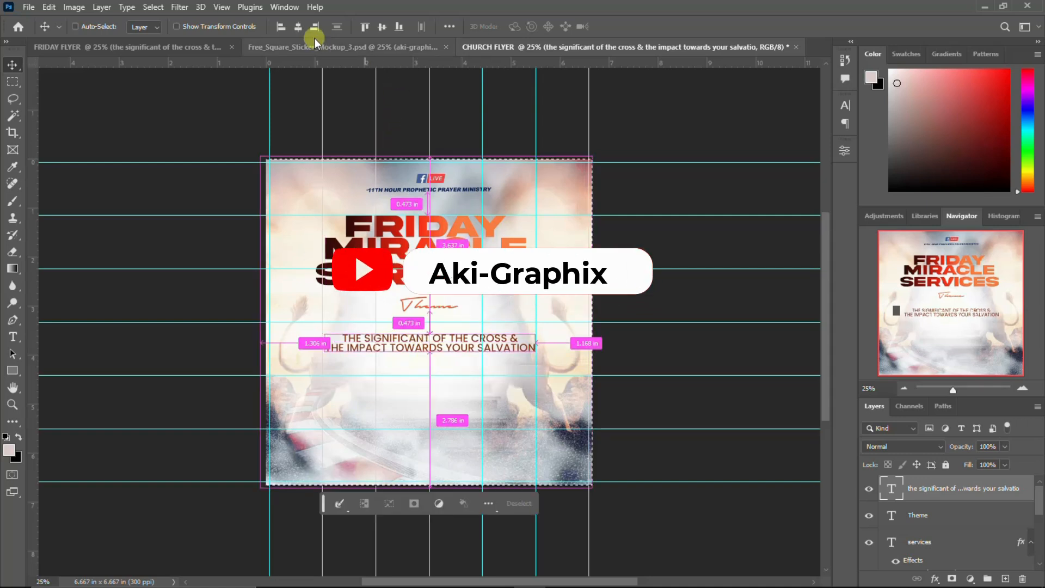
pyautogui.click(303, 26)
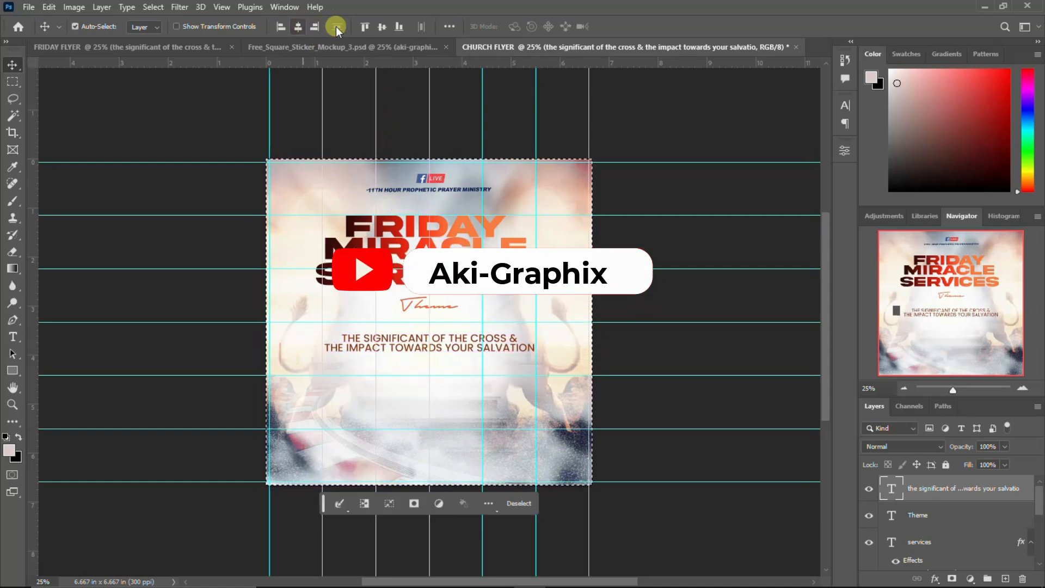
pyautogui.click(383, 26)
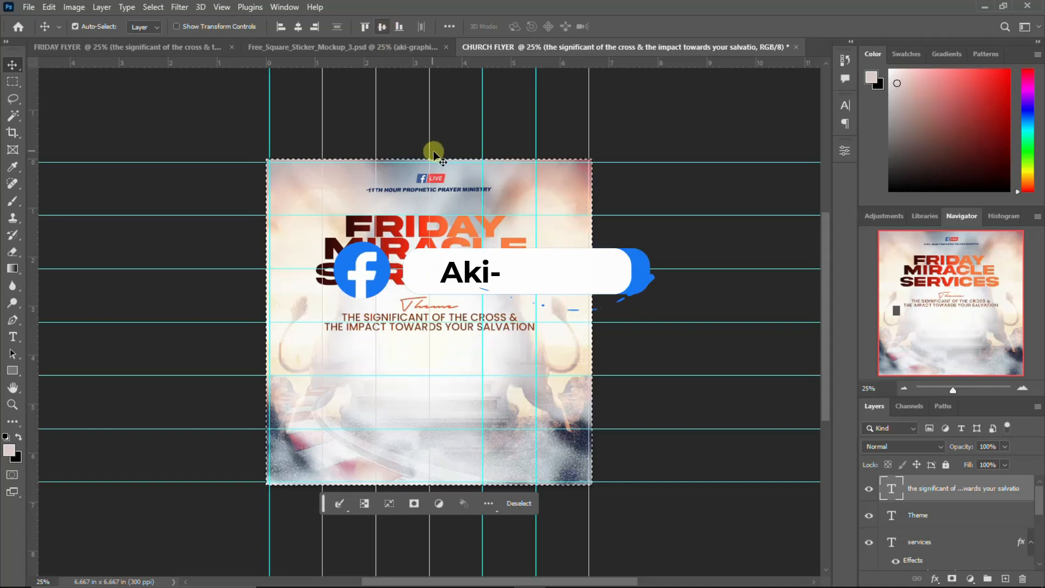
pyautogui.hotkey('ctrl', 'd')
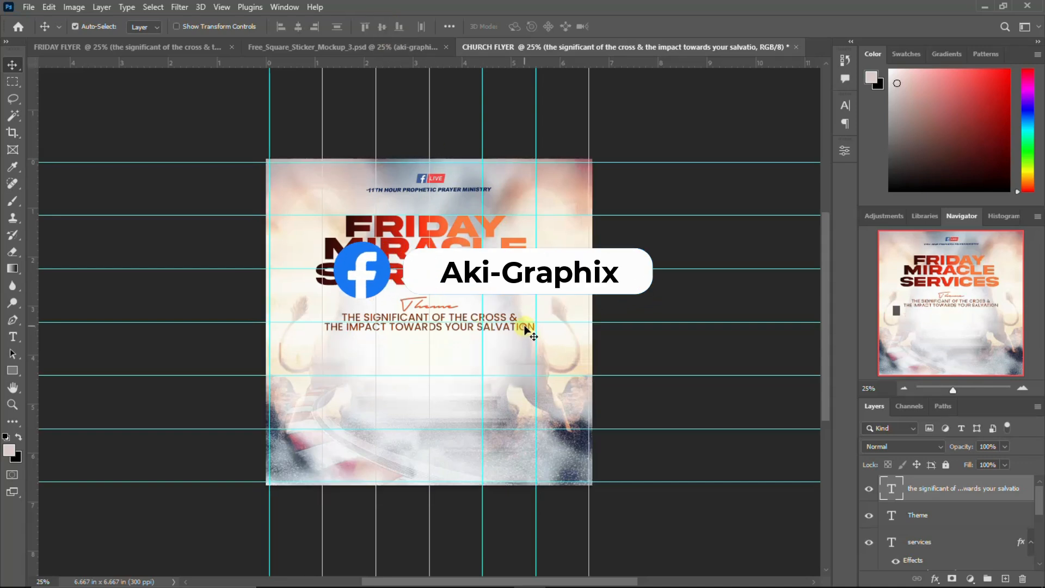
# Try the Autograf PERSONAL USE ONLY font on the two-line theme text and restore Poppins
pyautogui.click(846, 105)
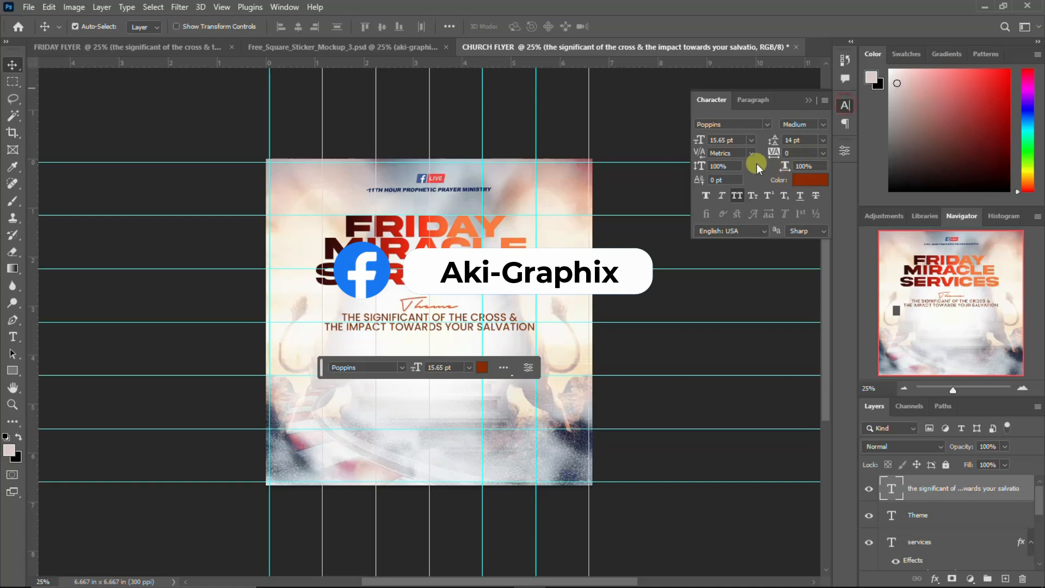
pyautogui.click(768, 124)
pyautogui.press('Up')
pyautogui.press('Up')
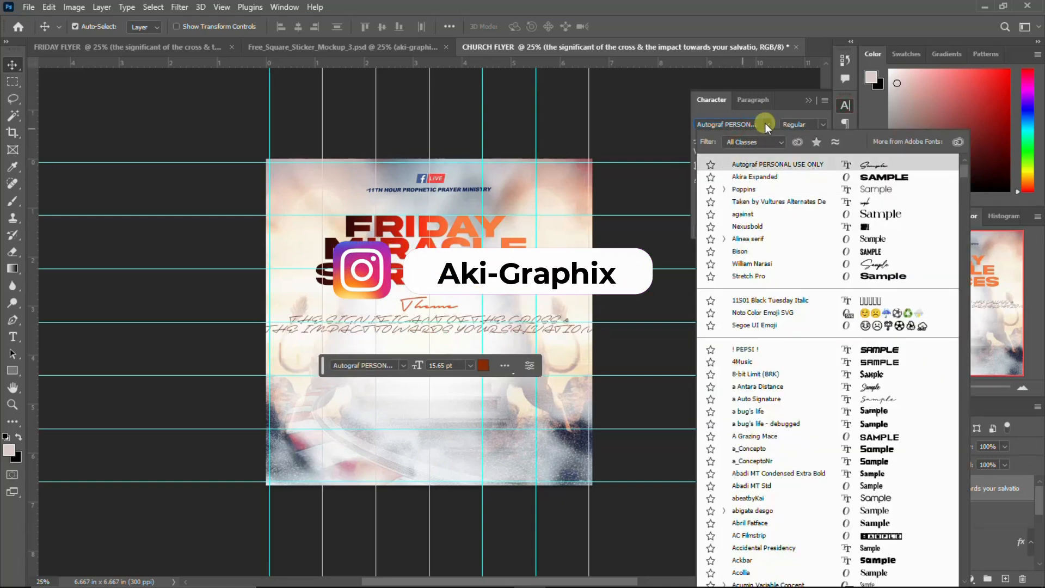
pyautogui.click(766, 124)
pyautogui.click(767, 124)
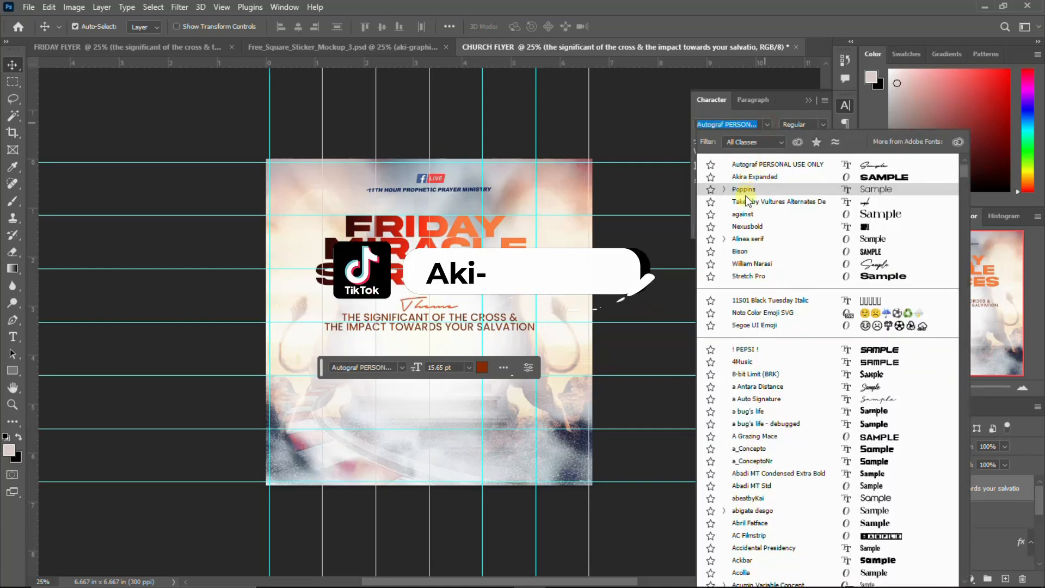
pyautogui.click(747, 189)
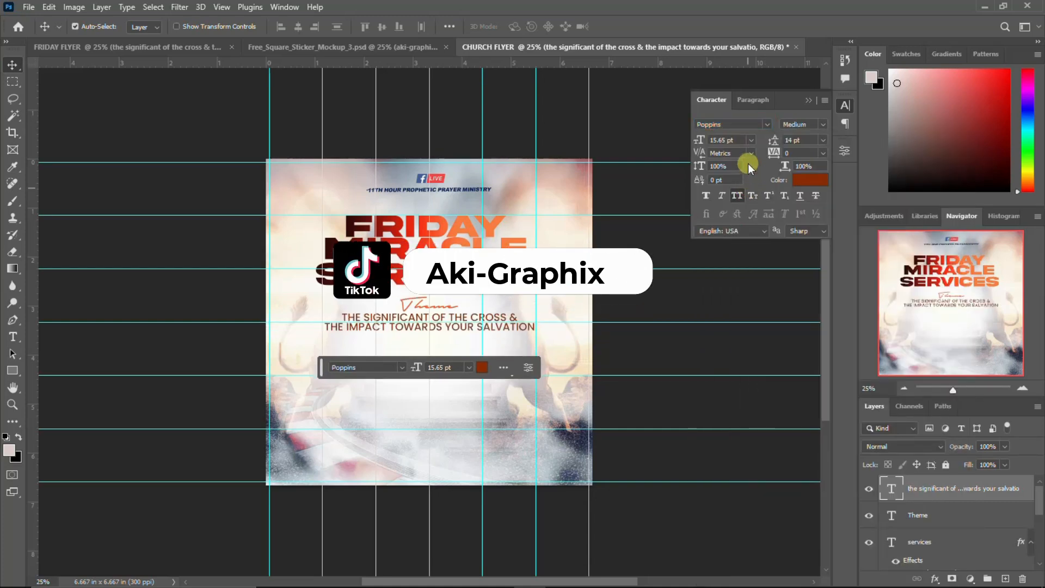
# Review the two-line theme text's font weight, All Caps setting and text colour, leaving the formatting as it is
pyautogui.click(820, 127)
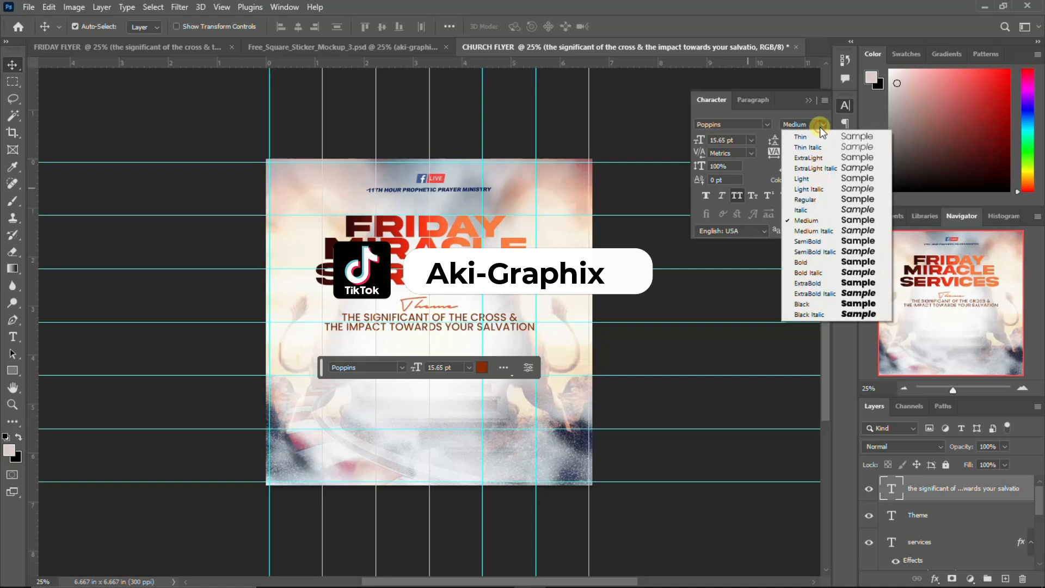
pyautogui.click(794, 218)
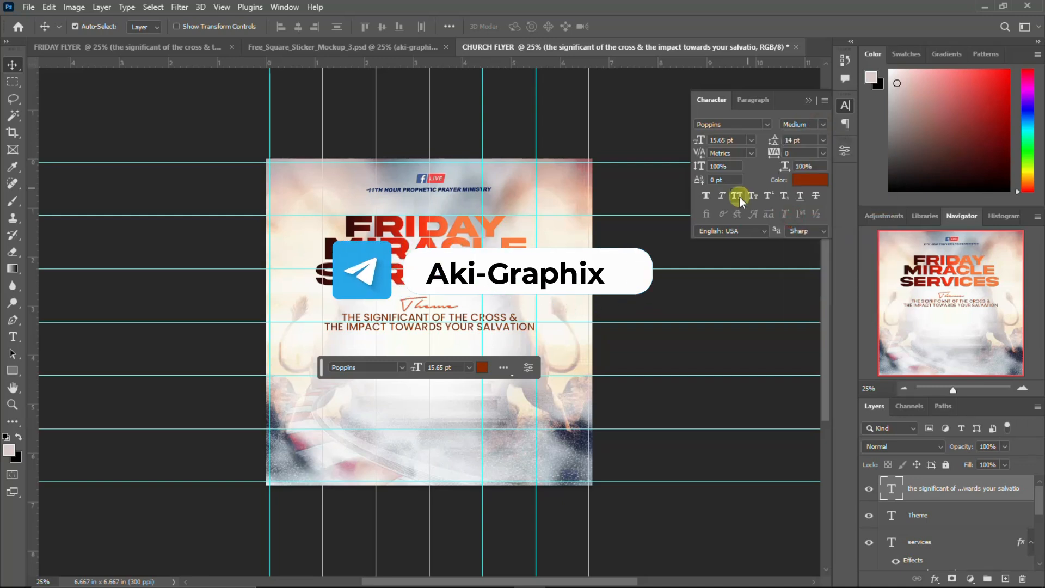
pyautogui.click(740, 197)
pyautogui.click(740, 197)
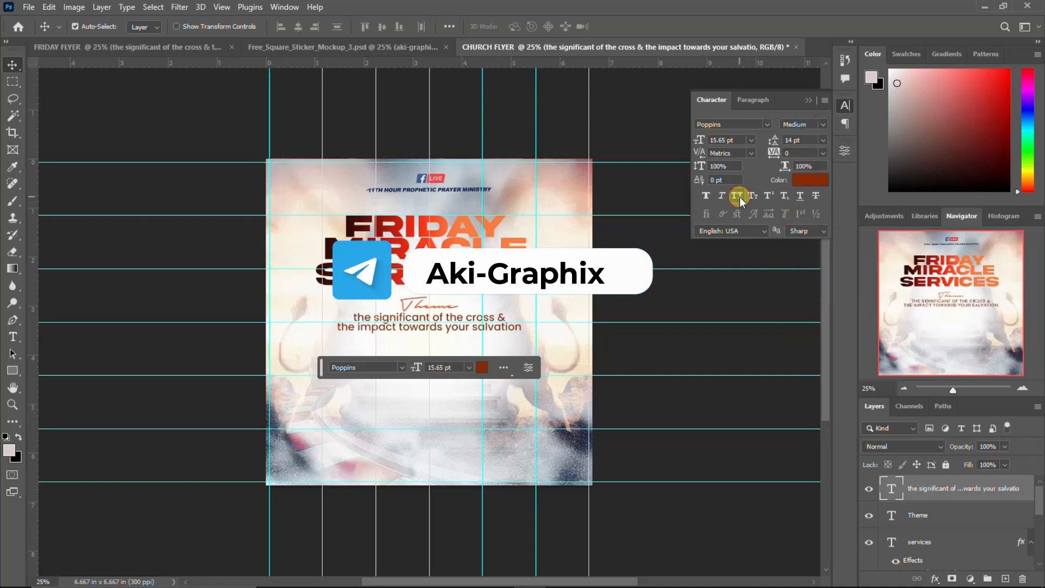
pyautogui.click(810, 180)
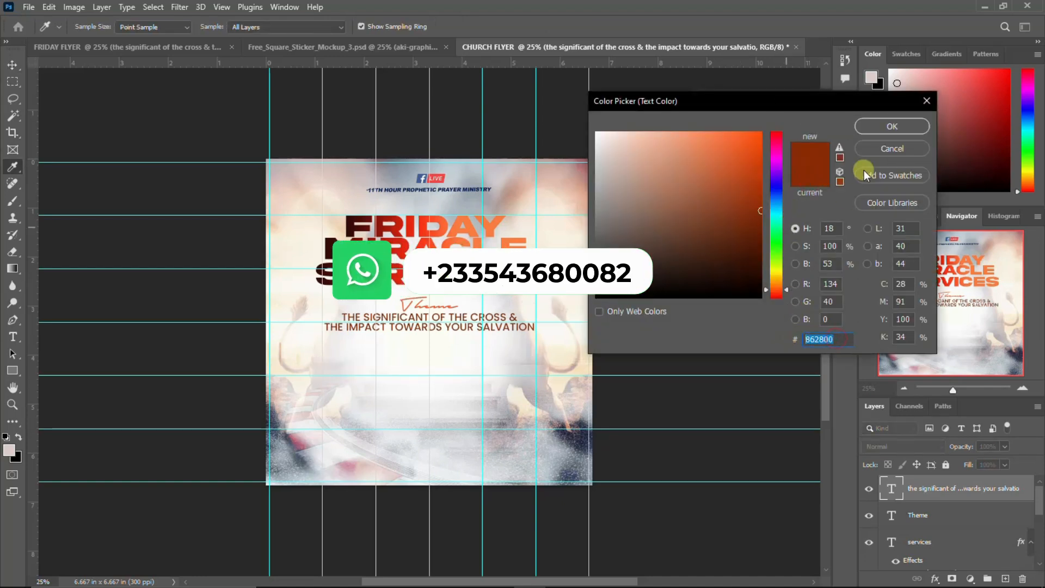
pyautogui.click(890, 128)
pyautogui.click(847, 111)
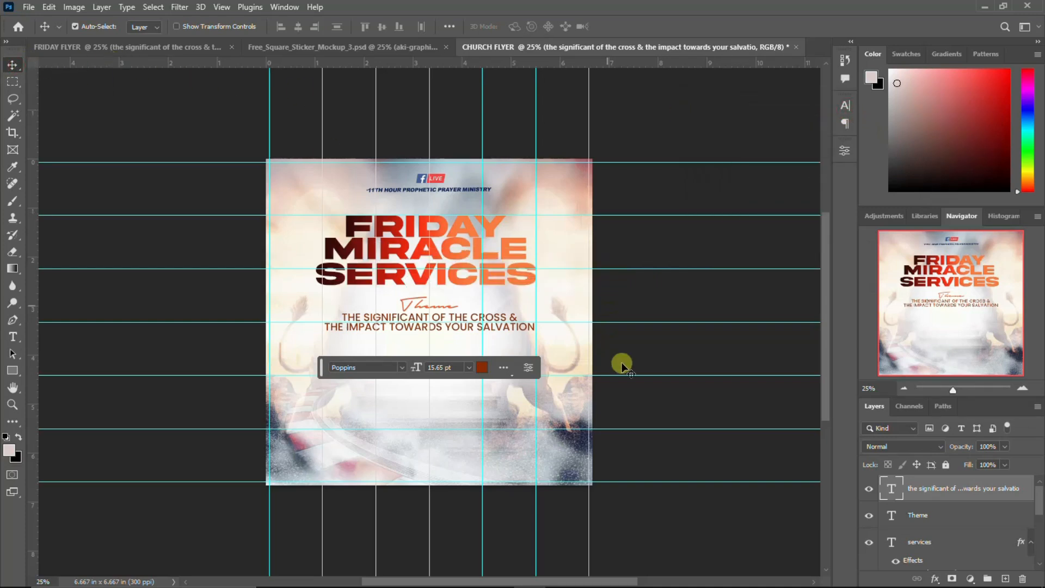
# Group the two-line theme text, Theme, services, miracle and friday layers into a group named THEME
pyautogui.scroll(-3, 974, 510)
pyautogui.scroll(-2, 974, 511)
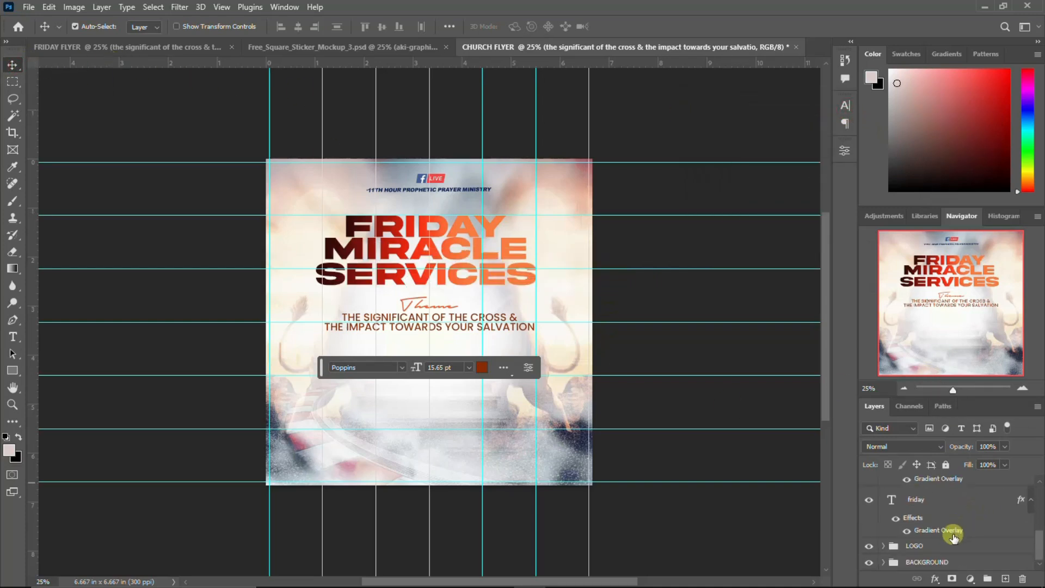
pyautogui.keyDown('shift'); pyautogui.click(943, 507); pyautogui.keyUp('shift')
pyautogui.scroll(3, 945, 508)
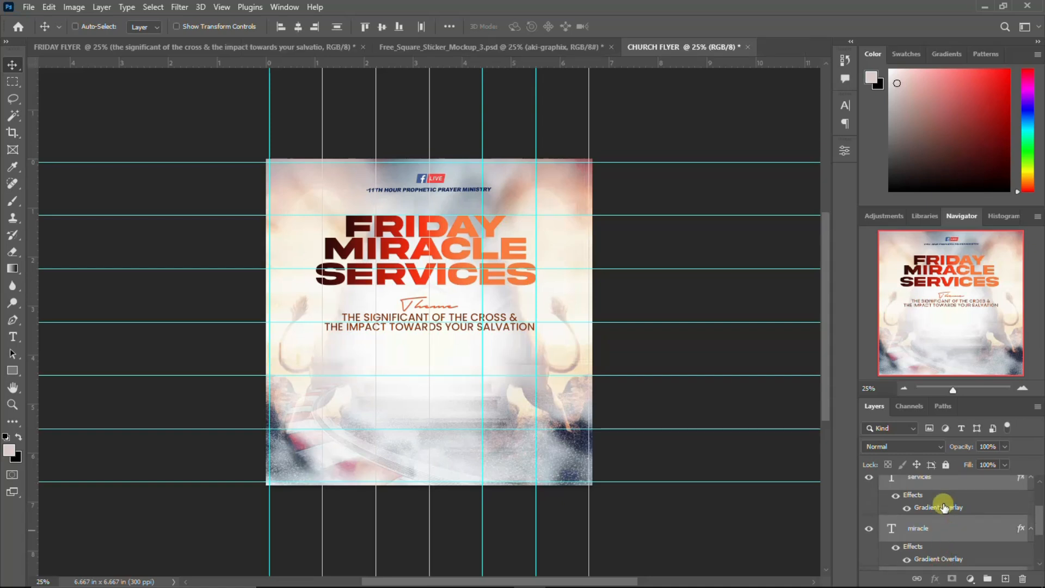
pyautogui.hotkey('ctrl', 'g')
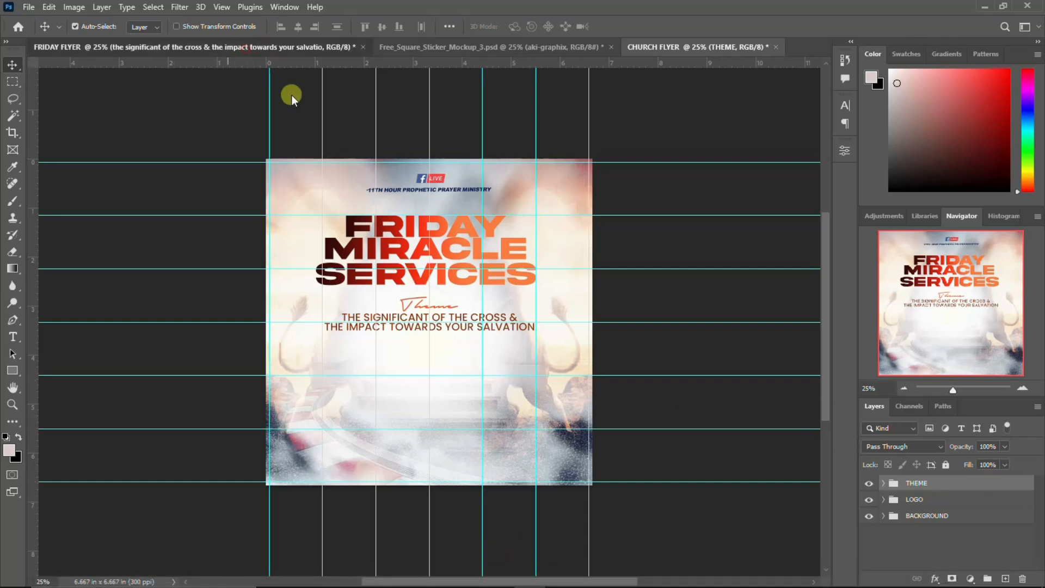
# Switch to the FRIDAY FLYER document, show its NAMES AND IMAGES group and collapse the THEME group
pyautogui.click(246, 48)
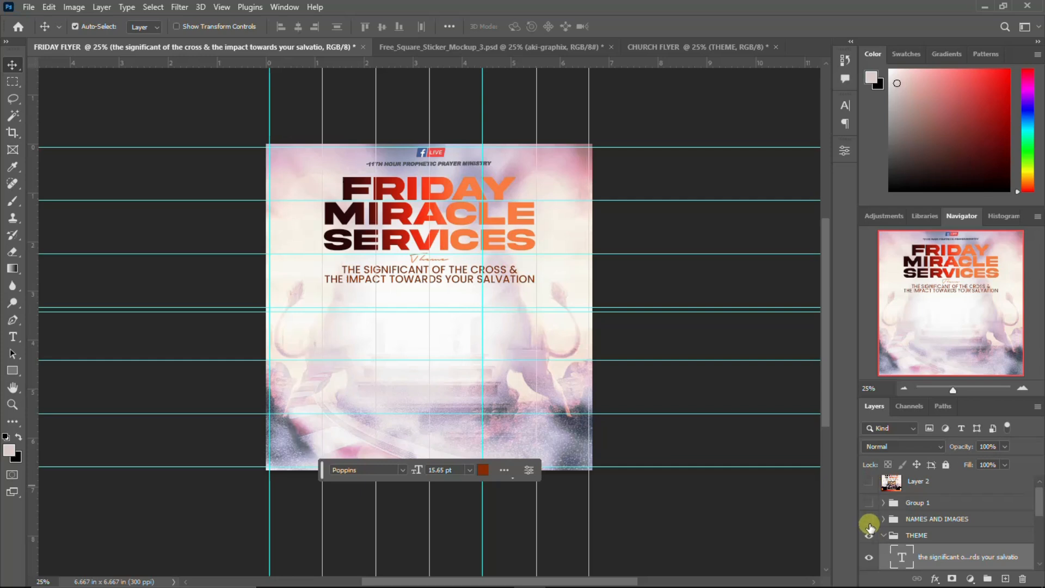
pyautogui.click(869, 520)
pyautogui.click(883, 538)
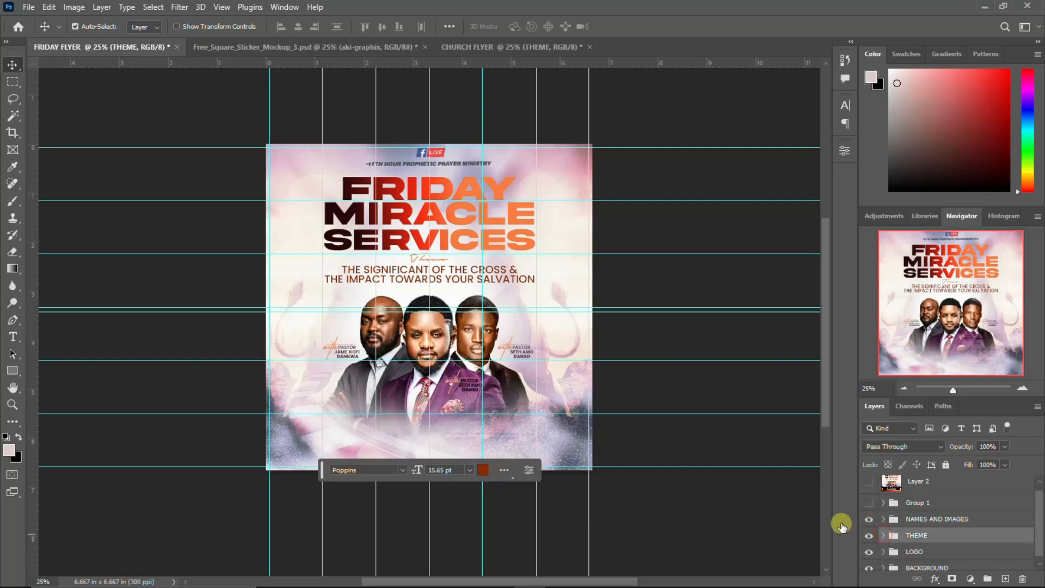
# Copy the pastors' image and all its name and With text layers into the CHURCH FLYER document, placing them below the theme text
pyautogui.click(440, 334)
pyautogui.click(963, 557)
pyautogui.scroll(-1, 965, 556)
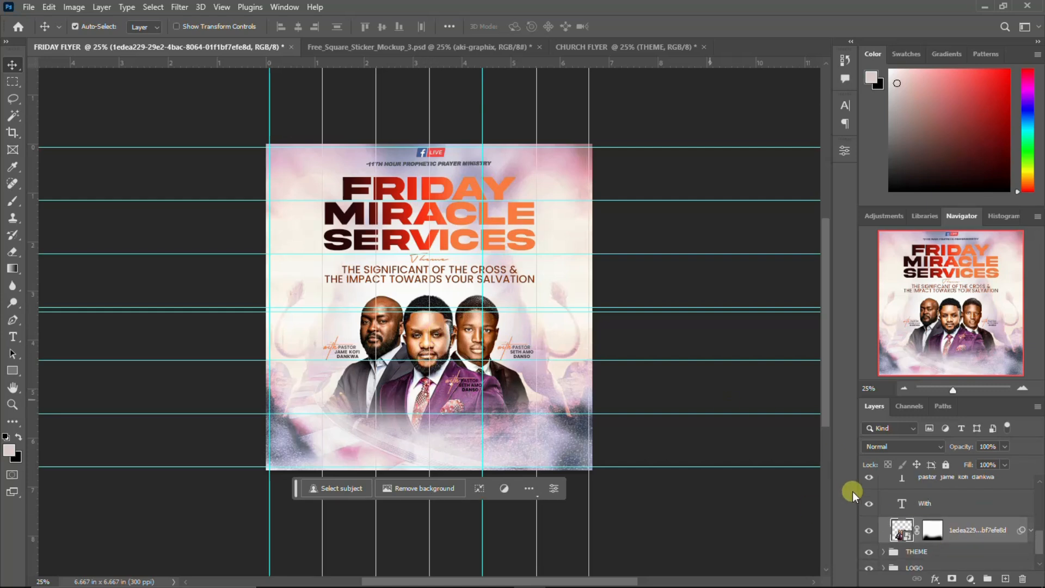
pyautogui.scroll(3, 931, 496)
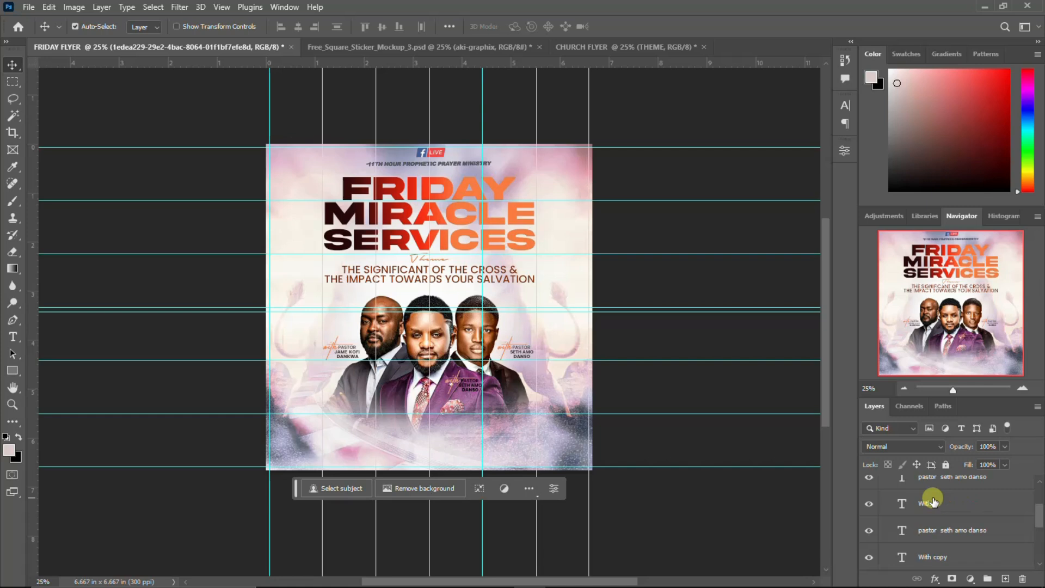
pyautogui.scroll(2, 932, 500)
pyautogui.click(932, 530)
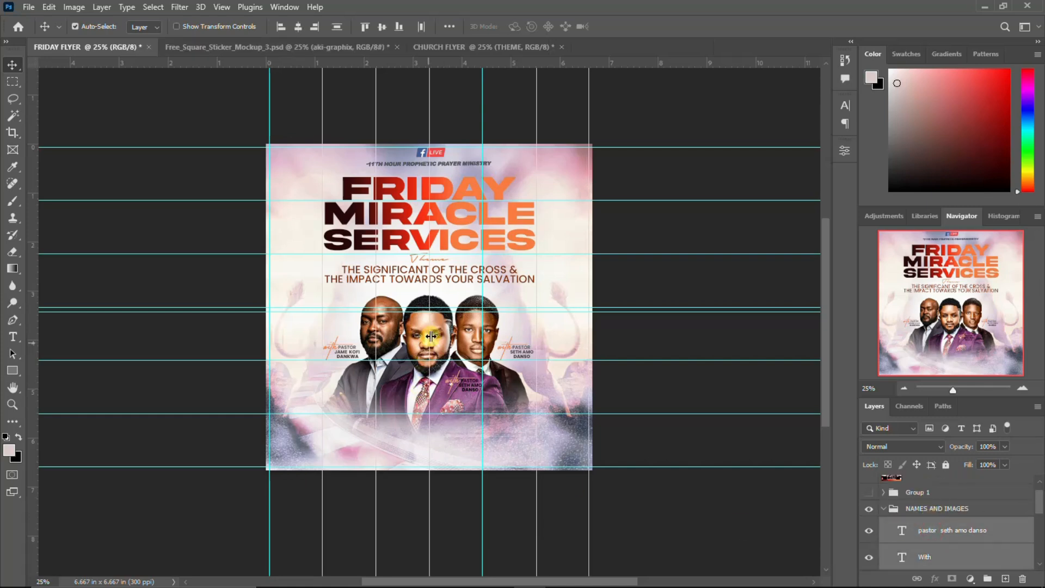
pyautogui.moveTo(436, 340); pyautogui.dragTo(434, 407)
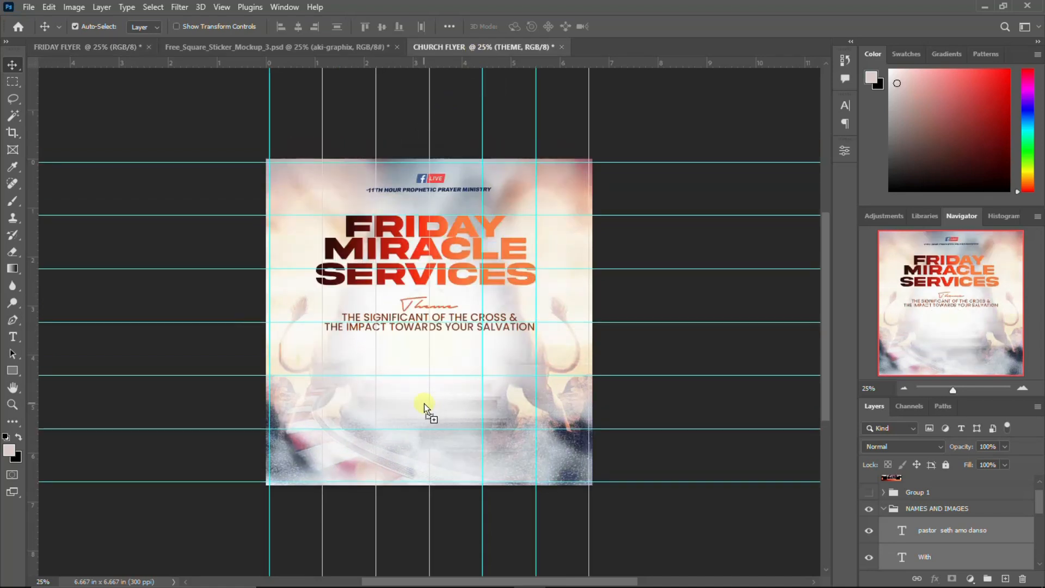
pyautogui.moveTo(424, 404); pyautogui.dragTo(431, 393)
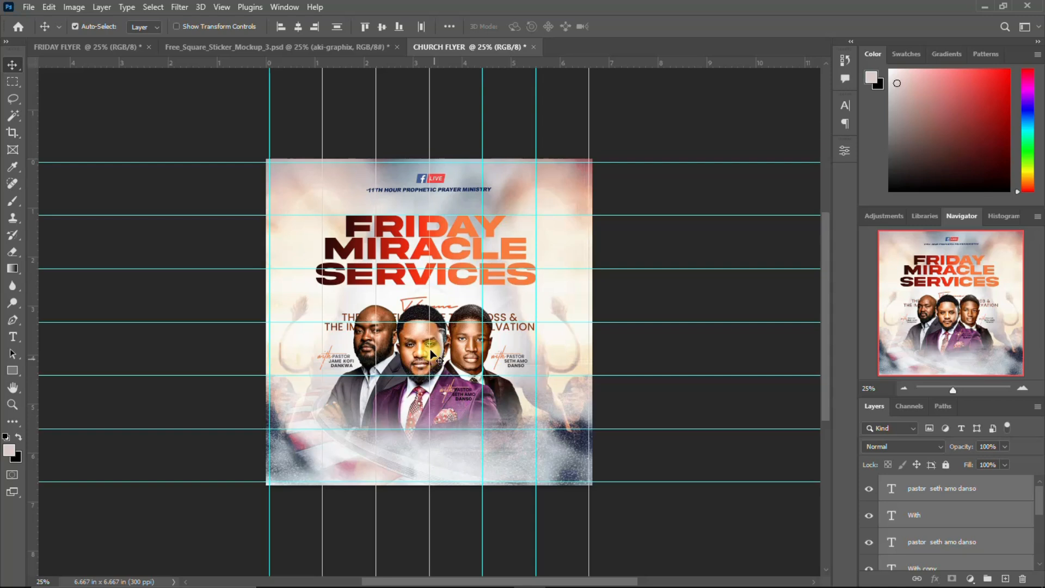
pyautogui.moveTo(437, 349); pyautogui.dragTo(437, 378)
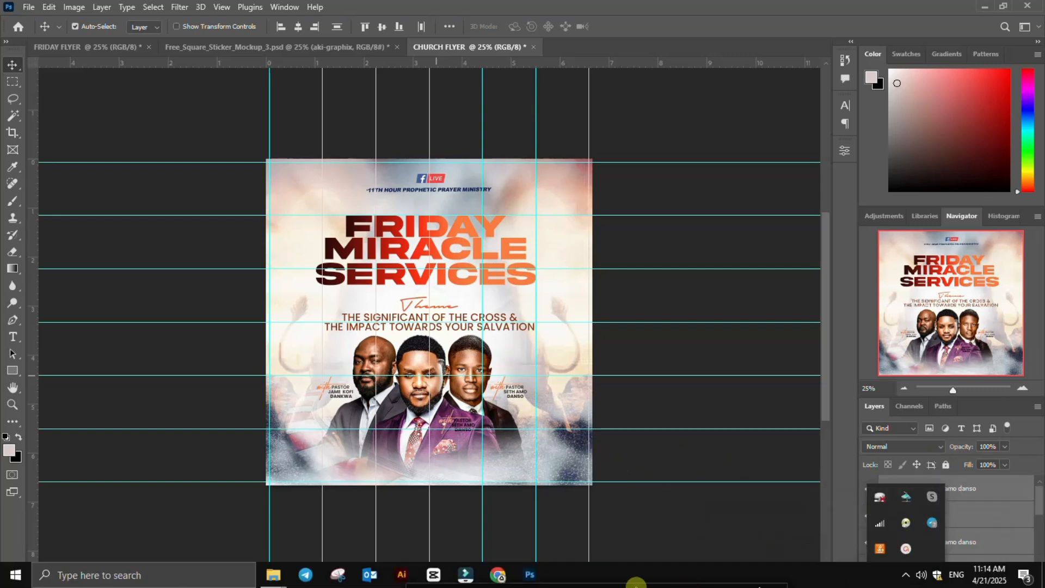
pyautogui.click(906, 574)
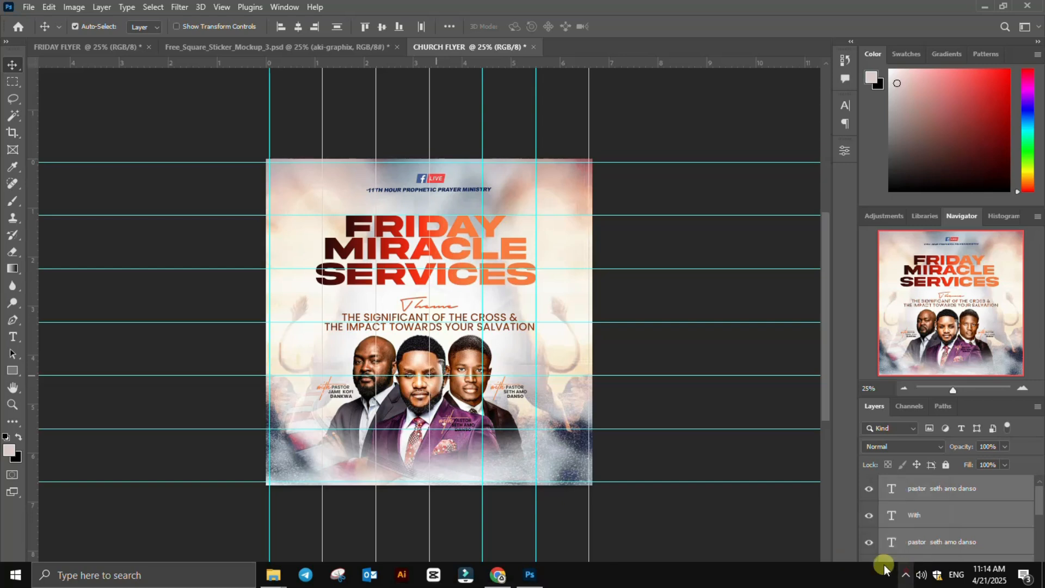
pyautogui.click(12, 65)
# Group the copied pastors' image and name text layers as IMAGES AND NAMES and check the group by toggling its visibility
pyautogui.scroll(-2, 929, 497)
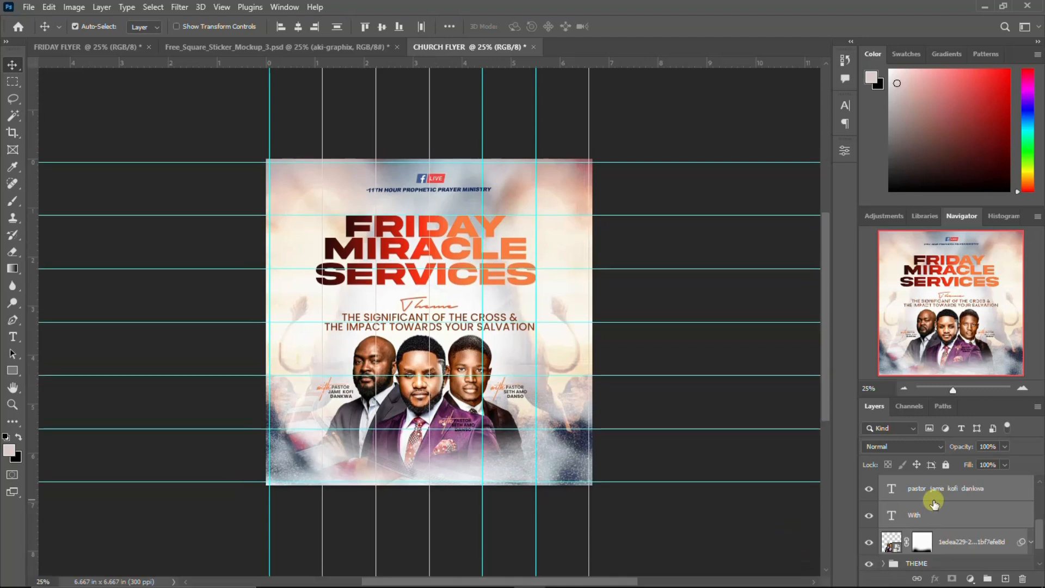
pyautogui.scroll(3, 921, 493)
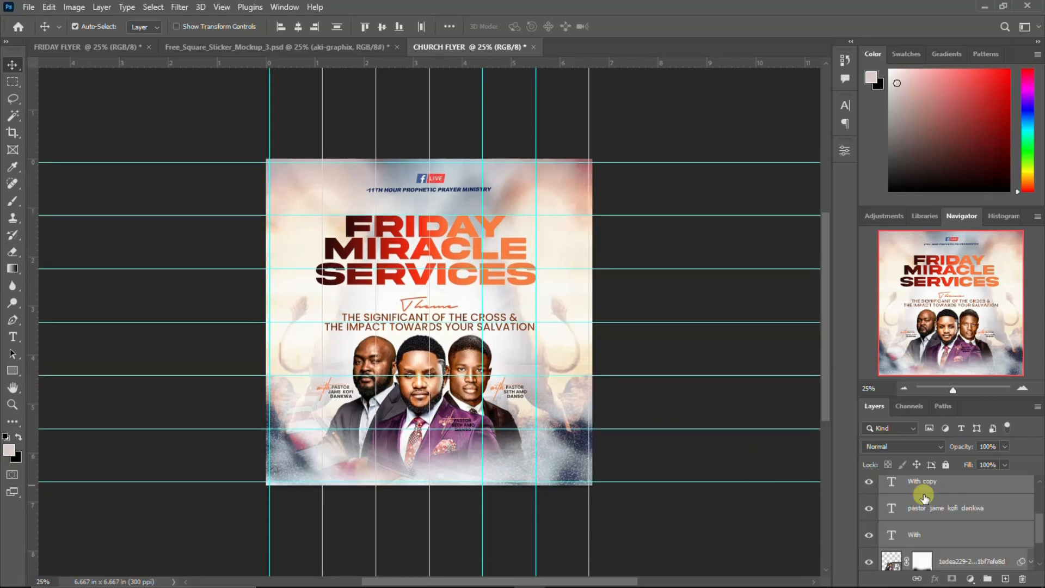
pyautogui.hotkey('ctrl', 'g')
pyautogui.doubleClick(914, 484)
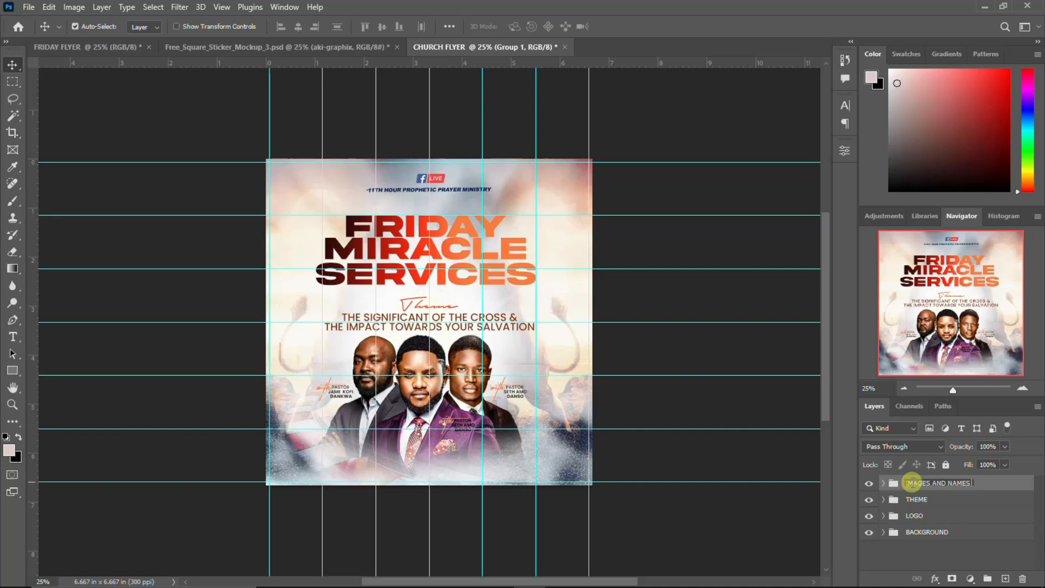
pyautogui.write('IMAGES AND NAMES')
pyautogui.press('Return')
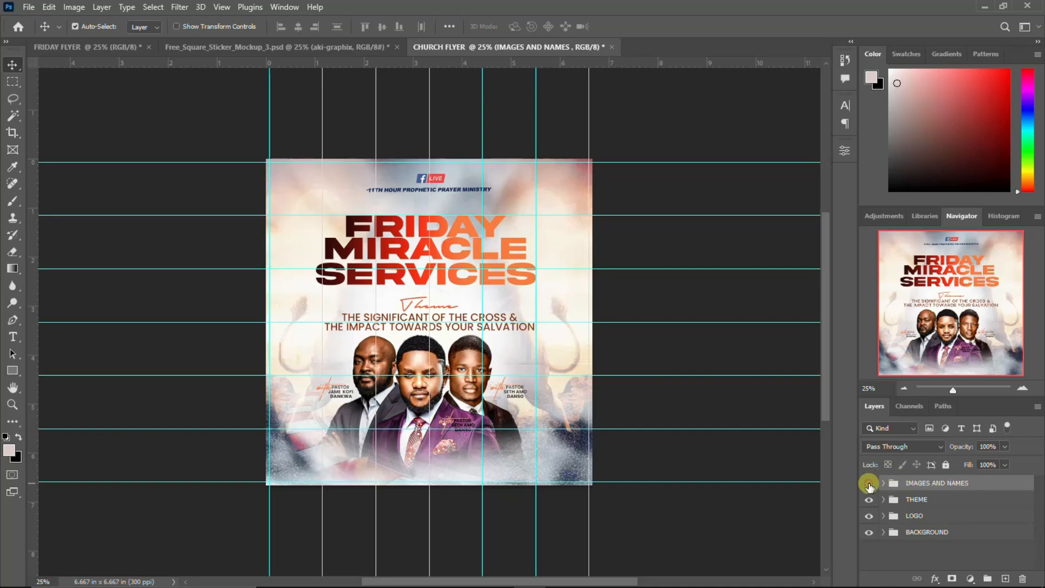
pyautogui.click(870, 484)
pyautogui.click(869, 484)
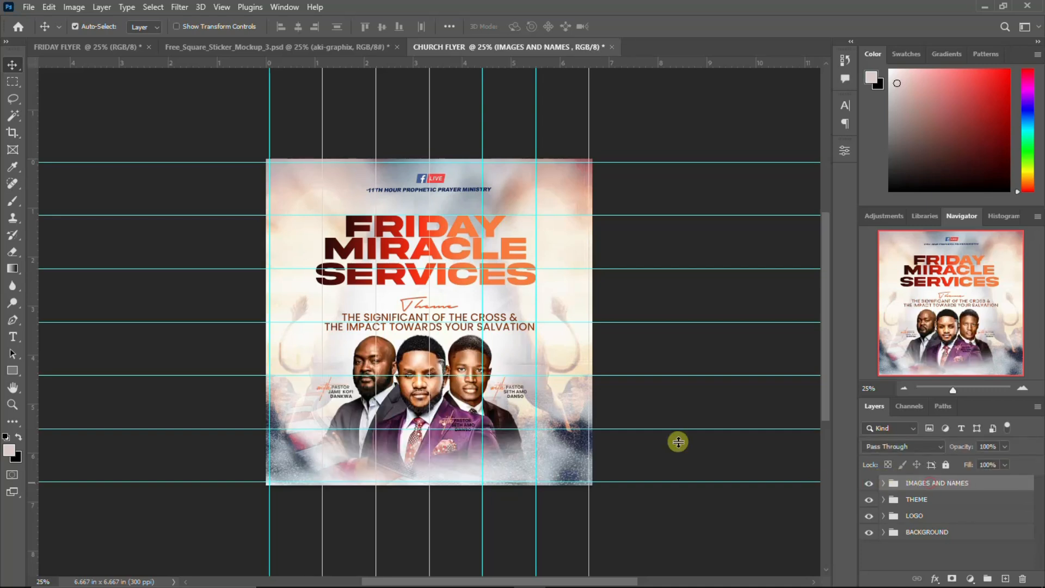
# Nudge the THEME group upward to bring the title and theme text closer to the ministry name
pyautogui.click(920, 500)
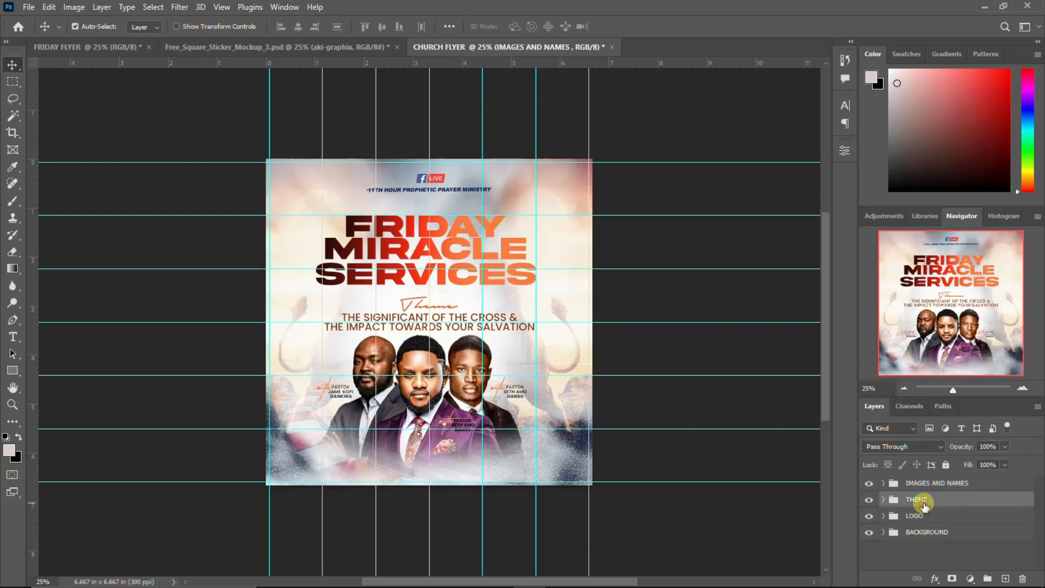
pyautogui.press('Up')
pyautogui.press('Up')
pyautogui.press('Up')
pyautogui.press('Up')
pyautogui.press('Up')
pyautogui.press('Up')
pyautogui.press('Up')
pyautogui.press('Up')
pyautogui.press('Up')
pyautogui.press('Up')
pyautogui.press('Up')
pyautogui.press('Up')
pyautogui.press('Up')
pyautogui.press('Up')
pyautogui.press('Up')
pyautogui.press('Up')
pyautogui.press('Up')
# Nudge the IMAGES AND NAMES group slightly upward toward the theme text
pyautogui.click(914, 482)
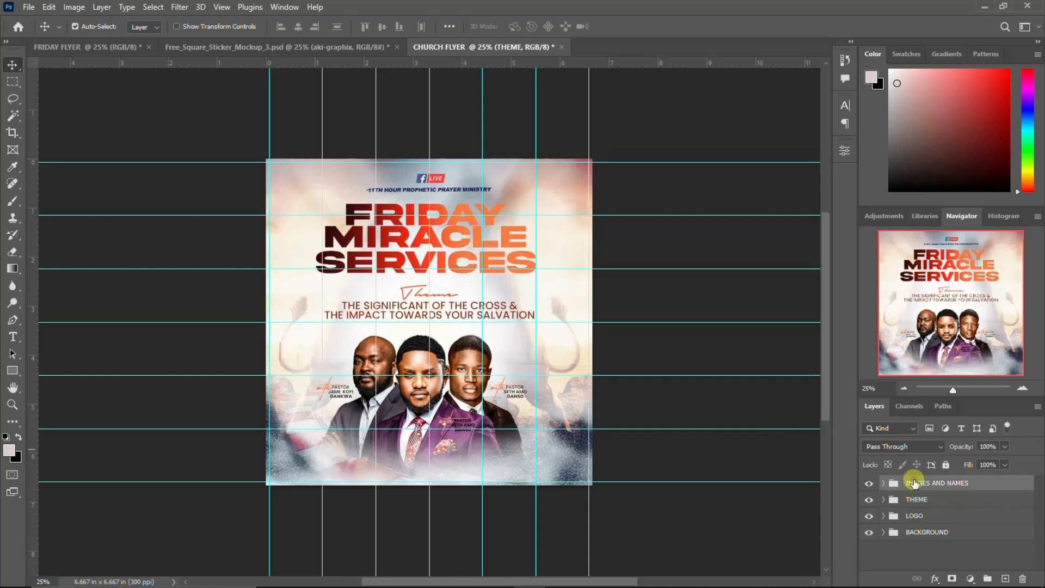
pyautogui.press('Up')
pyautogui.press('Up')
pyautogui.press('Up')
pyautogui.press('Up')
pyautogui.press('Up')
pyautogui.press('Up')
pyautogui.press('Up')
pyautogui.press('Up')
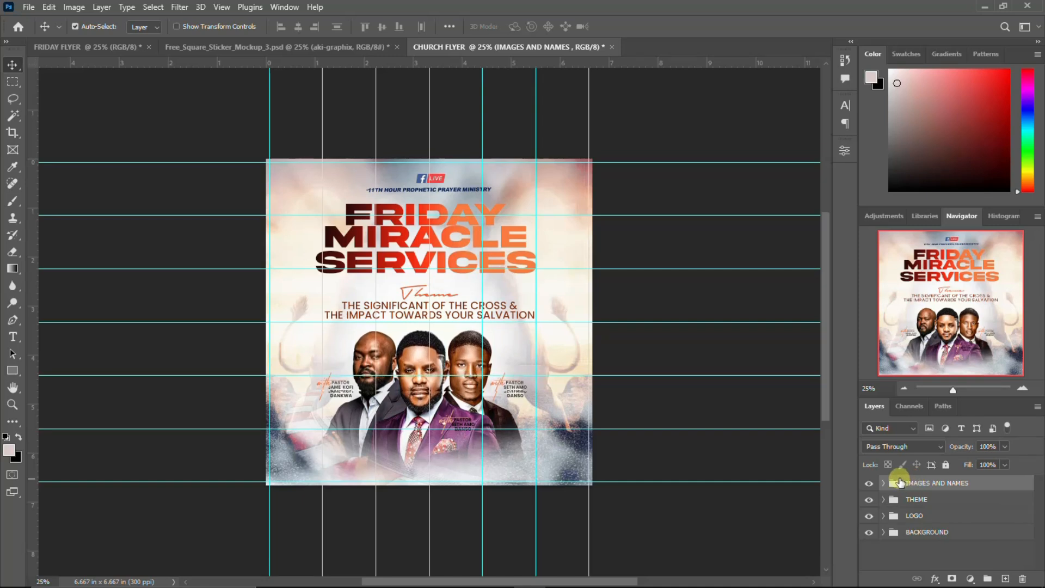
pyautogui.press('Up')
pyautogui.press('Up')
pyautogui.press('Up')
pyautogui.press('Up')
pyautogui.click(903, 572)
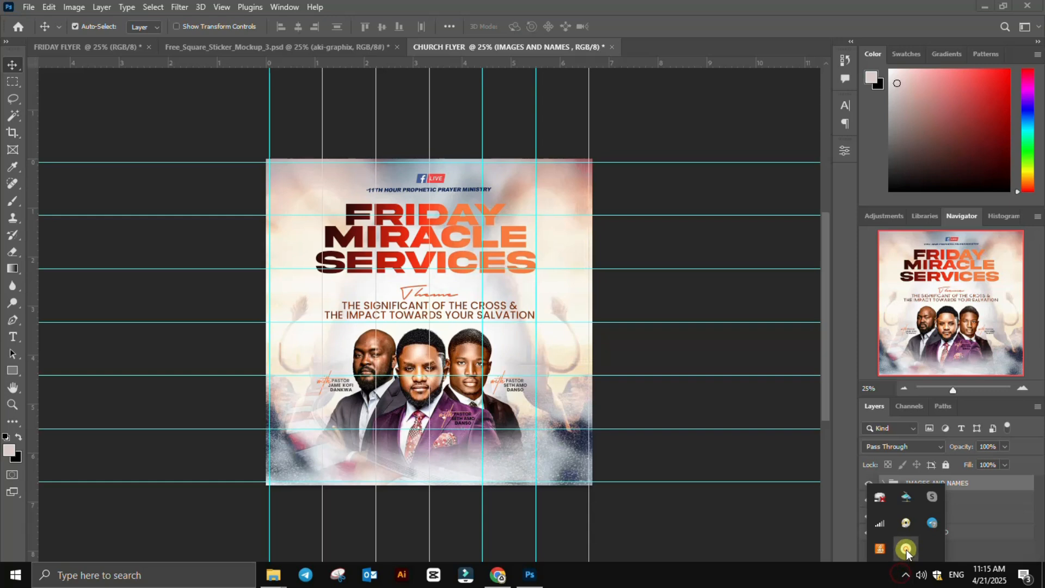
pyautogui.click(907, 549)
pyautogui.moveTo(930, 495); pyautogui.dragTo(732, 585)
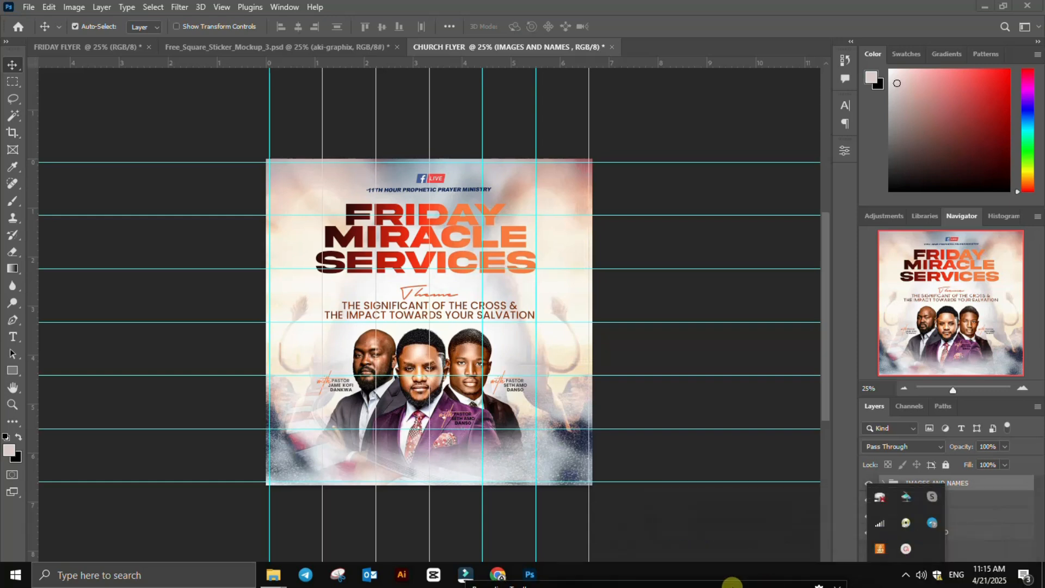
pyautogui.click(906, 553)
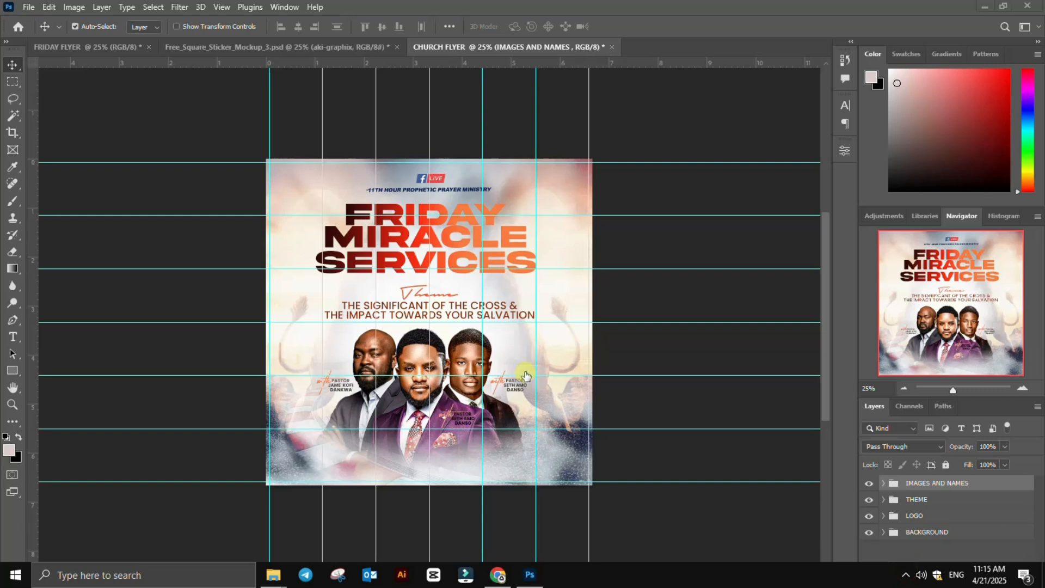
pyautogui.scroll(-1, 361, 178)
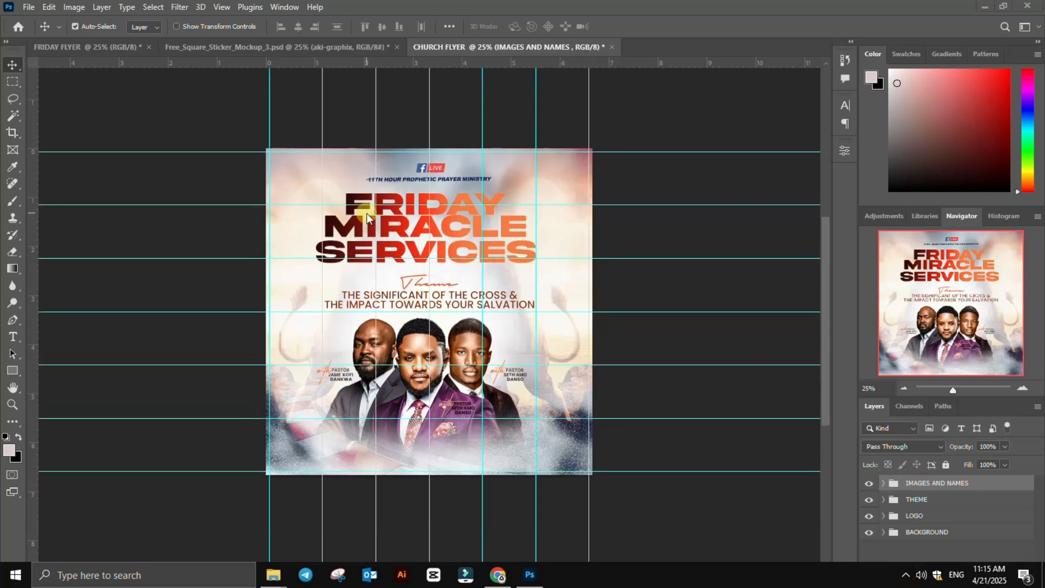
pyautogui.scroll(2, 367, 214)
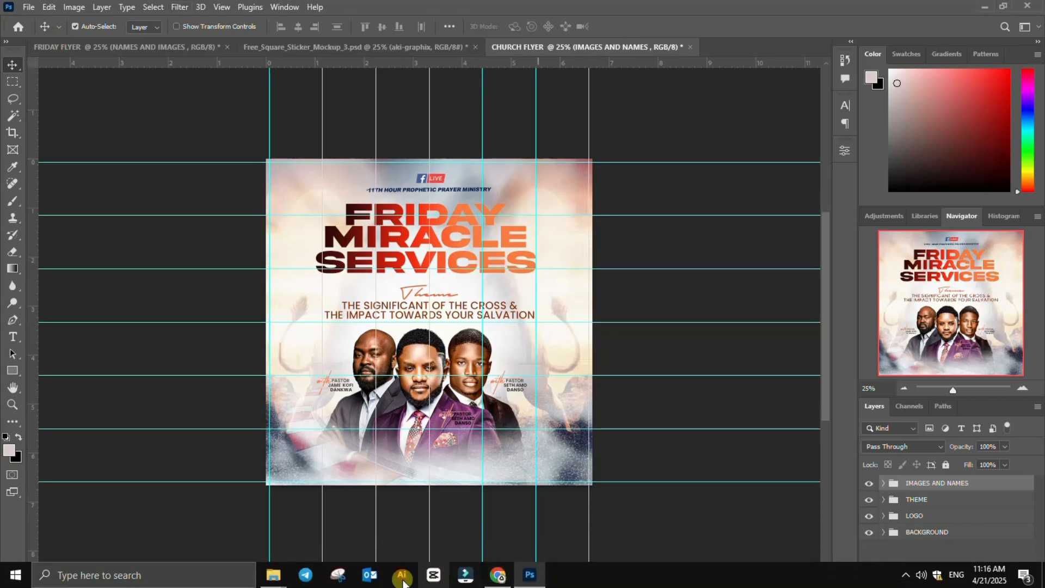
# Place the black torn-paper image pngwing.com from the FRIDAY MIRACLE SERVICE CHURCH FLYER folder across the flyer's bottom, scaled to about 23.60%
pyautogui.moveTo(269, 576)
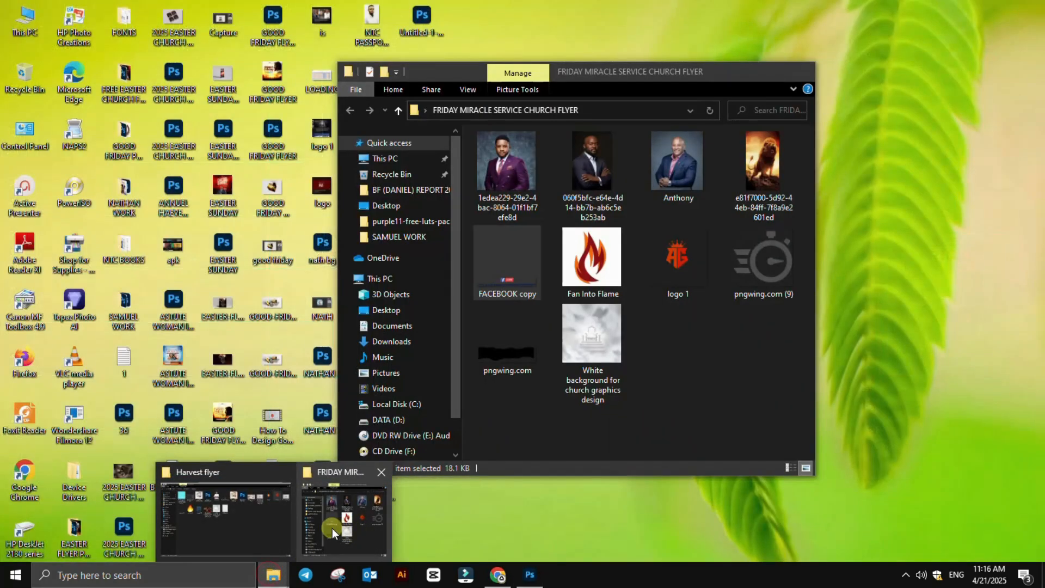
pyautogui.click(333, 528)
pyautogui.click(498, 326)
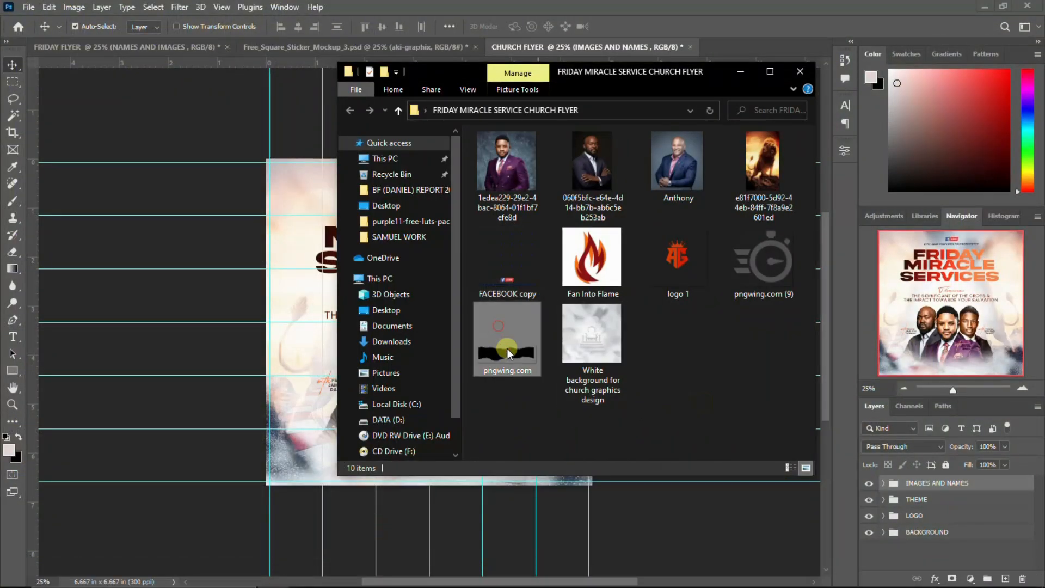
pyautogui.moveTo(511, 362); pyautogui.dragTo(266, 392)
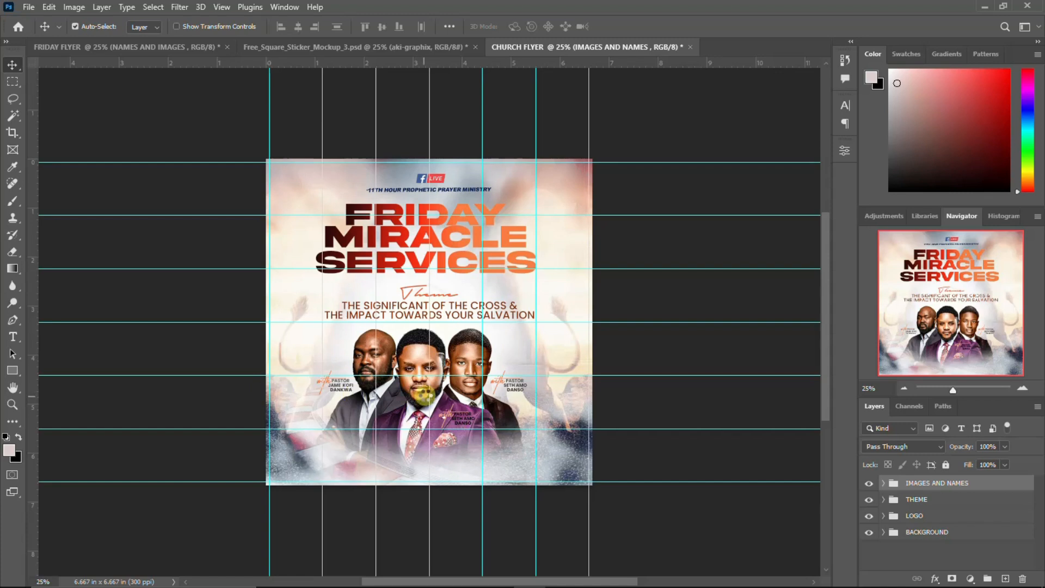
pyautogui.moveTo(443, 299); pyautogui.dragTo(447, 433)
pyautogui.moveTo(593, 404); pyautogui.dragTo(603, 401)
pyautogui.press('Return')
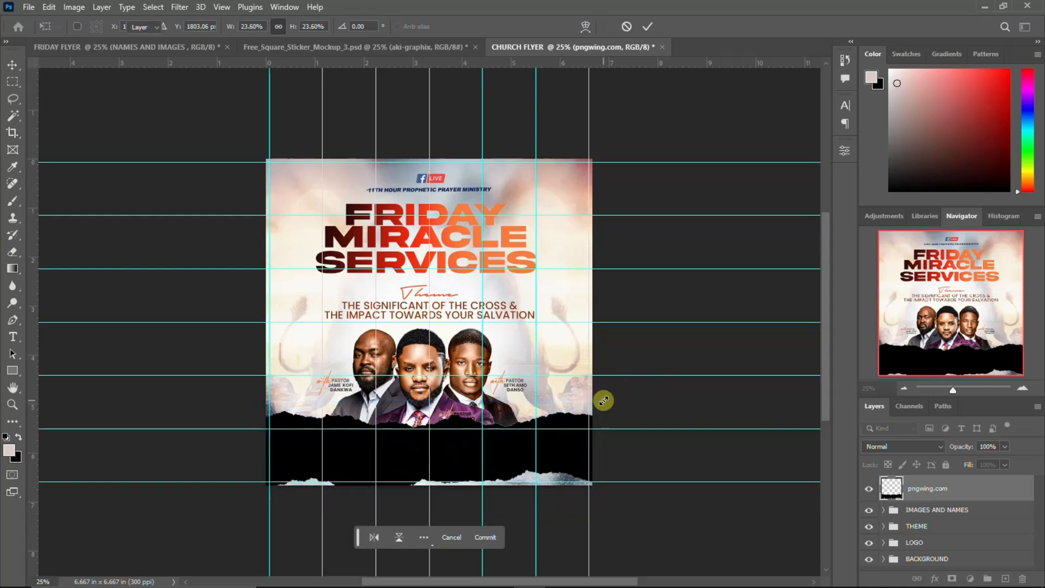
# Draw a black rectangle about 7.06 in wide and 0.61 in high across the flyer's lower edge, covering the gaps beneath the torn paper
pyautogui.click(13, 372)
pyautogui.moveTo(260, 473); pyautogui.dragTo(606, 498)
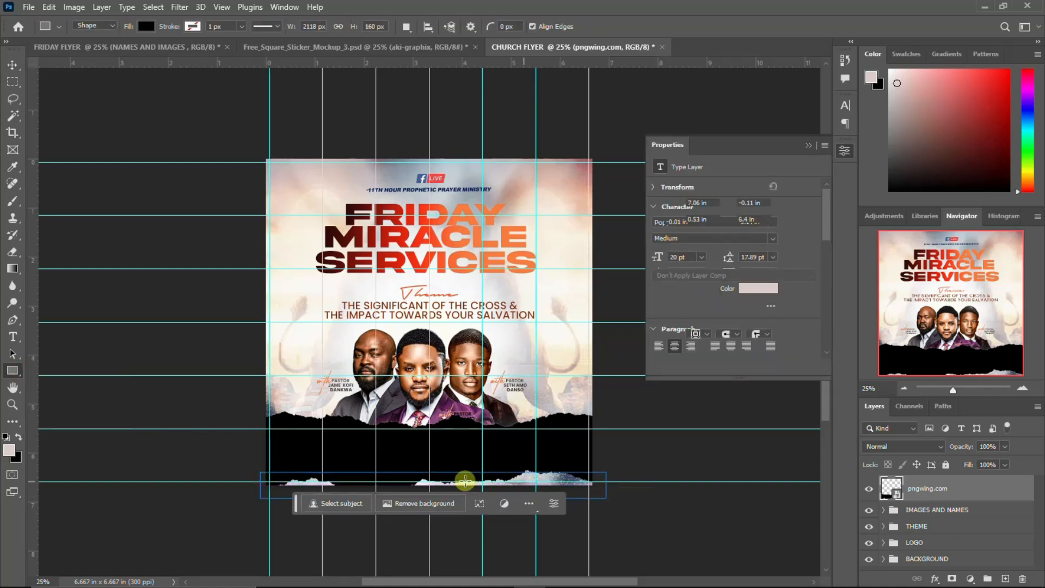
pyautogui.moveTo(434, 475); pyautogui.dragTo(434, 469)
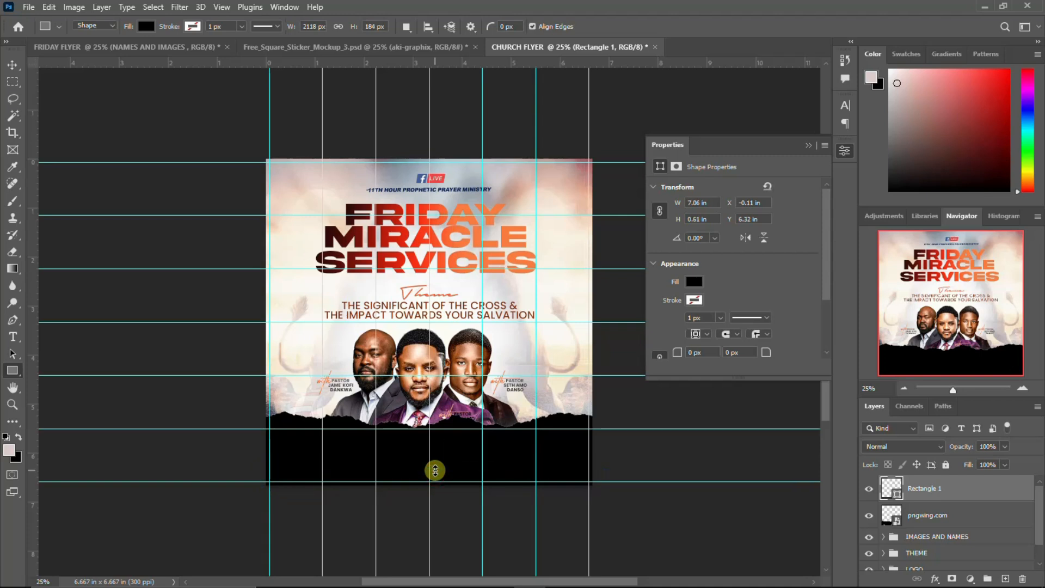
pyautogui.click(845, 150)
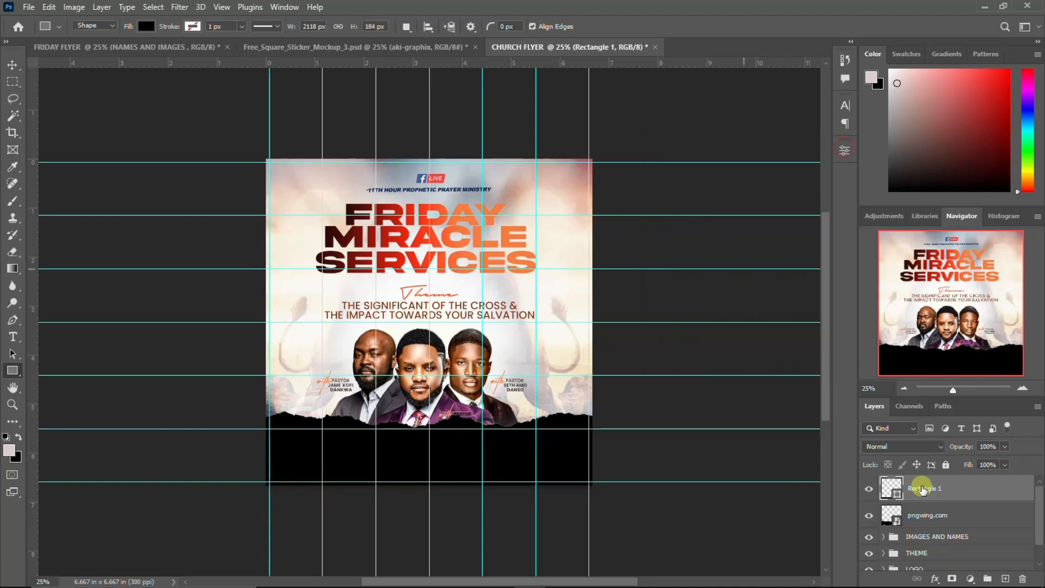
pyautogui.click(11, 63)
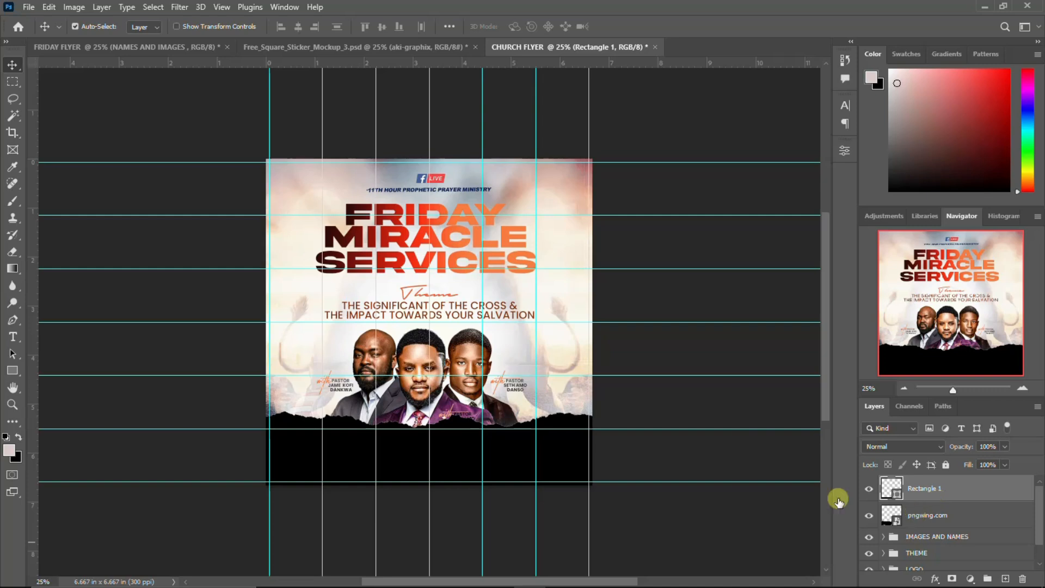
# Copy all footer layers of Group 1, from the contact text to the torn paper, from FRIDAY FLYER into CHURCH FLYER and position them at the bottom
pyautogui.click(130, 47)
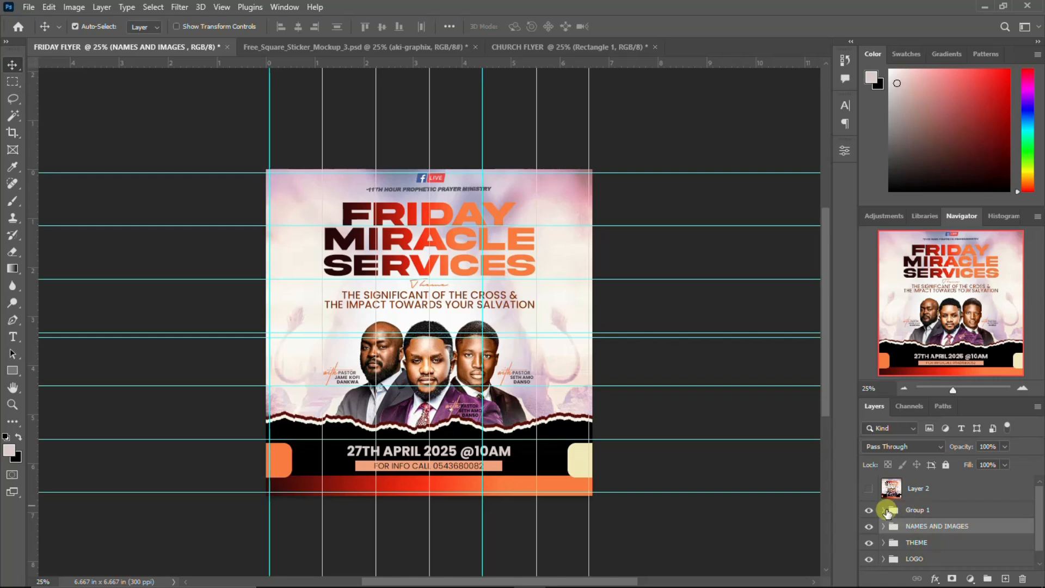
pyautogui.click(885, 510)
pyautogui.click(916, 531)
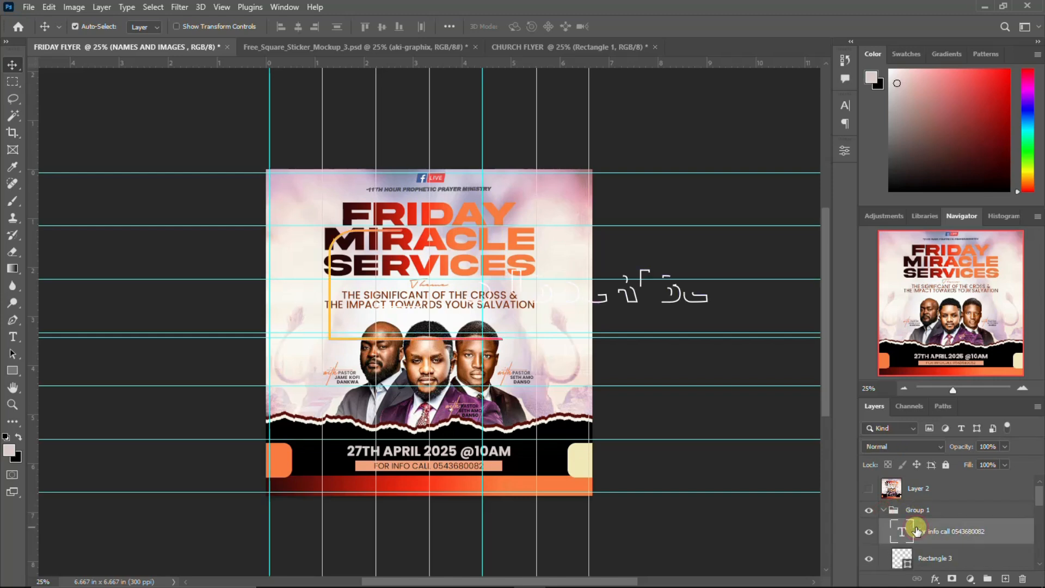
pyautogui.scroll(-5, 926, 517)
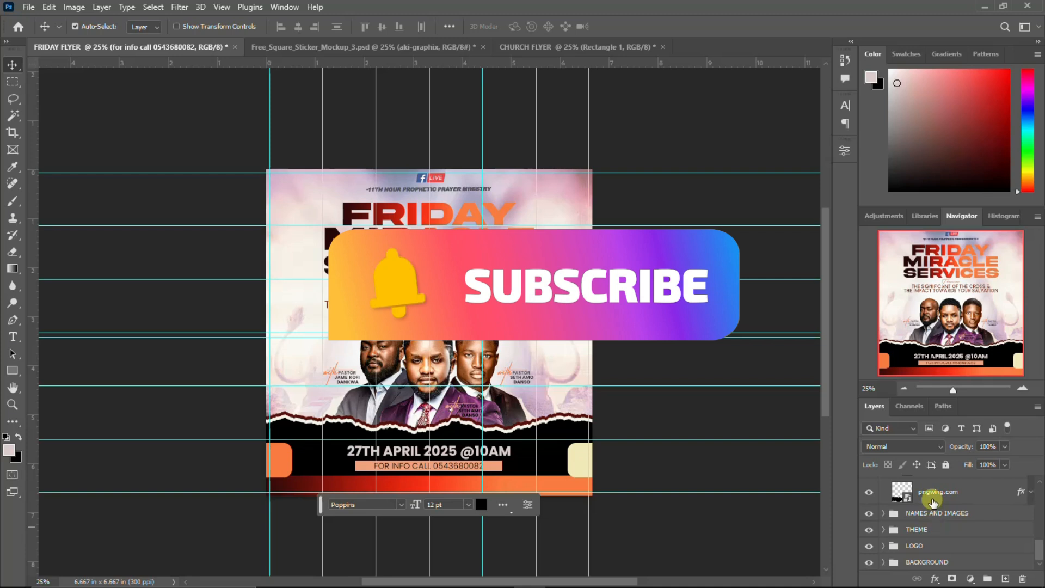
pyautogui.keyDown('shift'); pyautogui.click(933, 501); pyautogui.keyUp('shift')
pyautogui.moveTo(452, 465)
pyautogui.mouseDown()
pyautogui.moveTo(465, 142)
pyautogui.moveTo(493, 54)
pyautogui.moveTo(436, 456)
pyautogui.mouseUp()
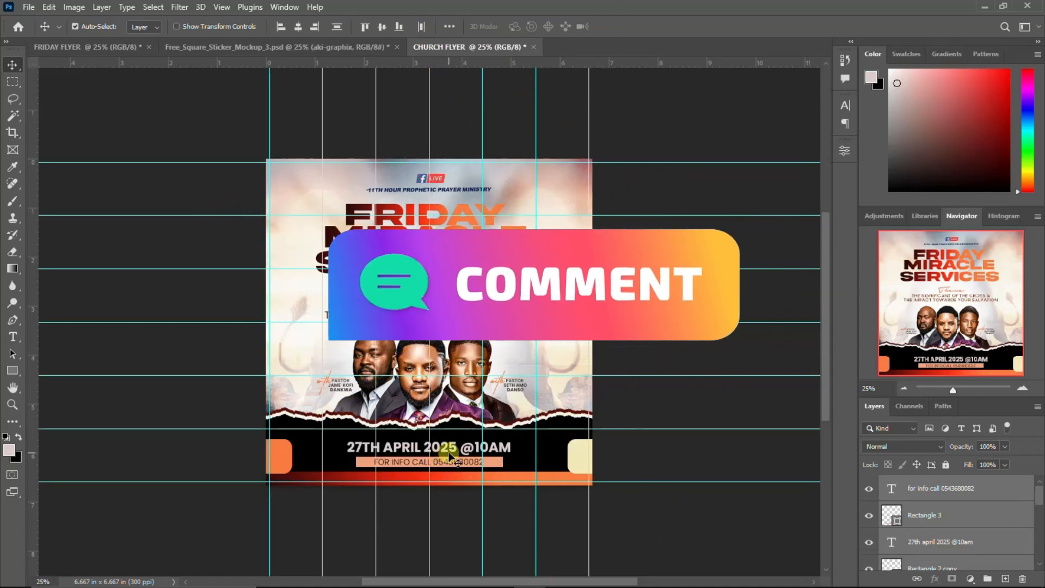
pyautogui.moveTo(449, 453); pyautogui.dragTo(450, 466)
pyautogui.scroll(-3, 956, 537)
pyautogui.scroll(-3, 956, 537)
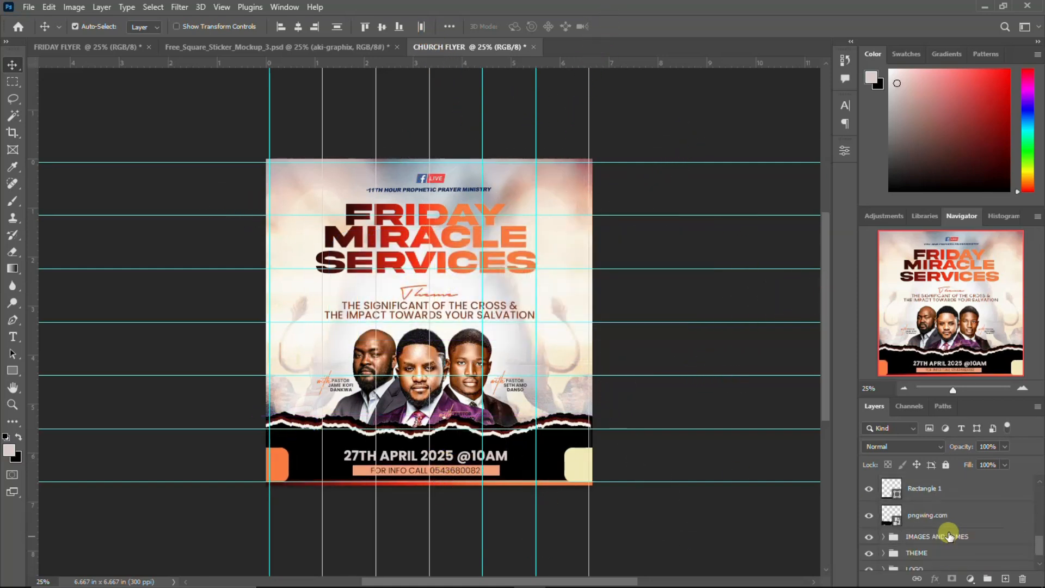
# Delete the earlier pngwing.com torn-paper layer and the Rectangle 1 layer directly above the IMAGES AND NAMES group
pyautogui.click(933, 520)
pyautogui.press('Delete')
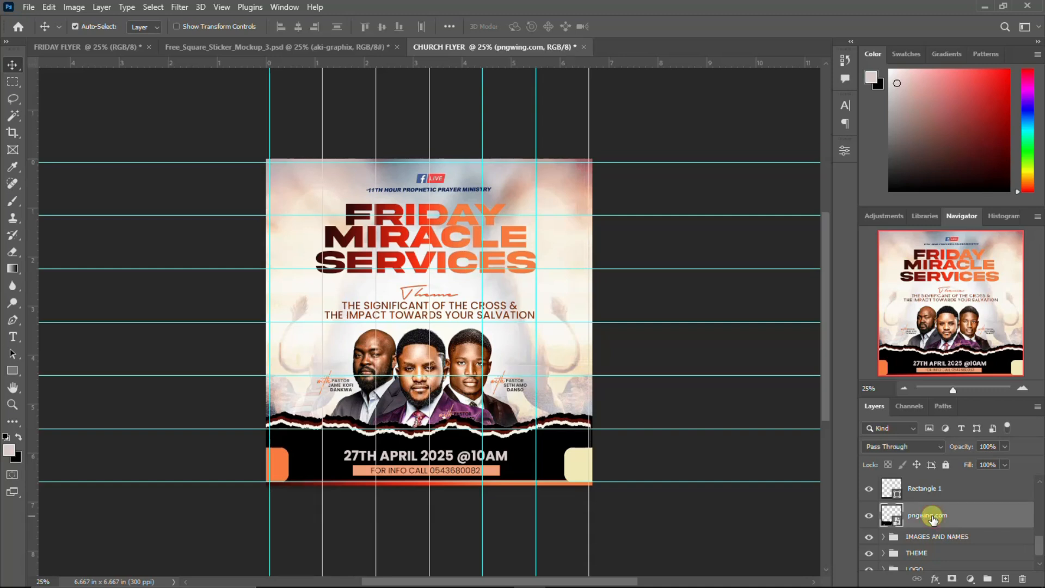
pyautogui.click(930, 496)
pyautogui.press('Delete')
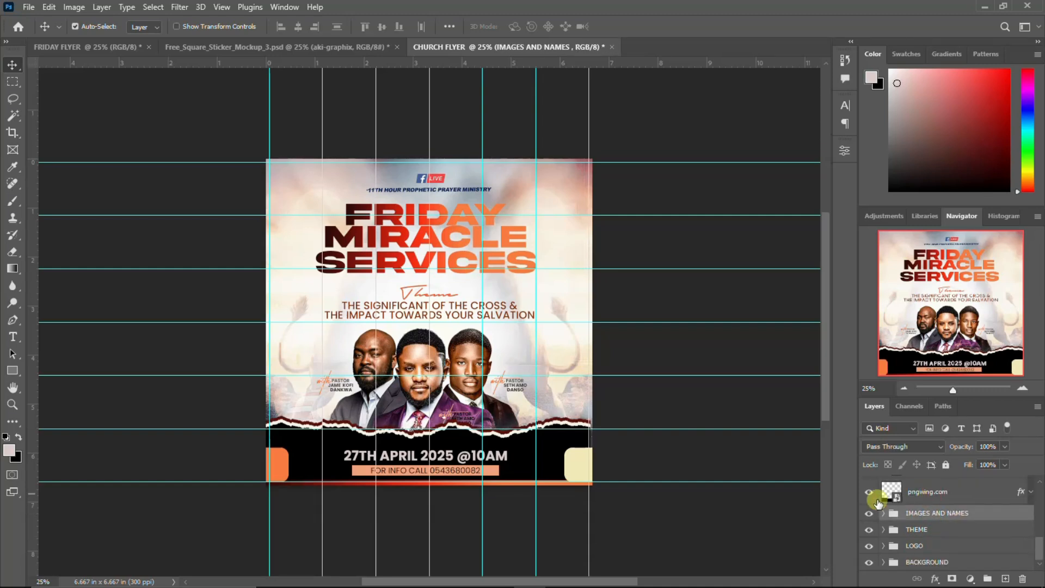
# Nudge all copied footer layers, from the torn paper to the contact text, upward to expose more of the gradient strip along the flyer's lower edge
pyautogui.click(926, 495)
pyautogui.scroll(3, 926, 496)
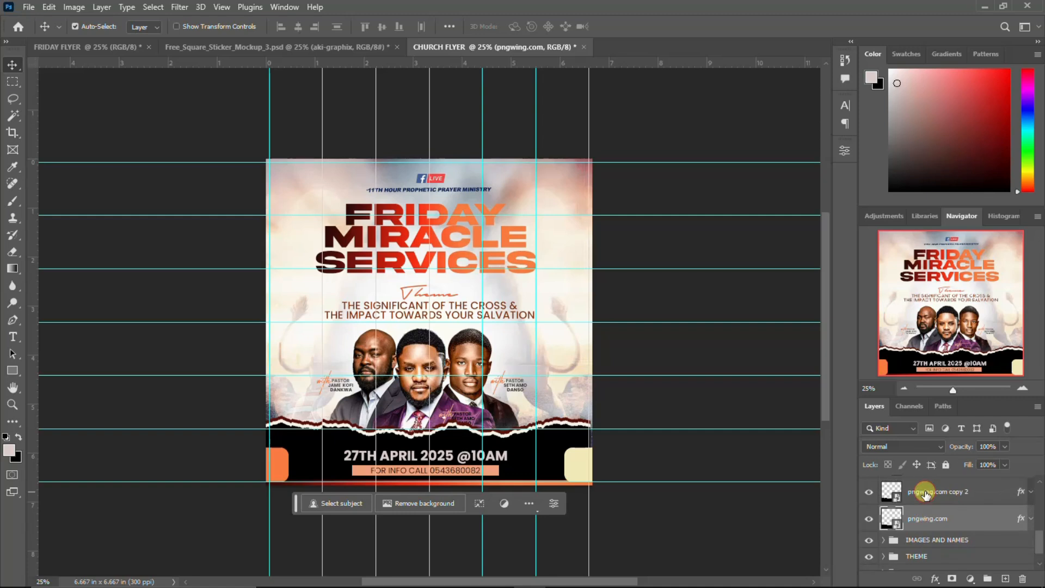
pyautogui.keyDown('shift'); pyautogui.click(926, 494); pyautogui.keyUp('shift')
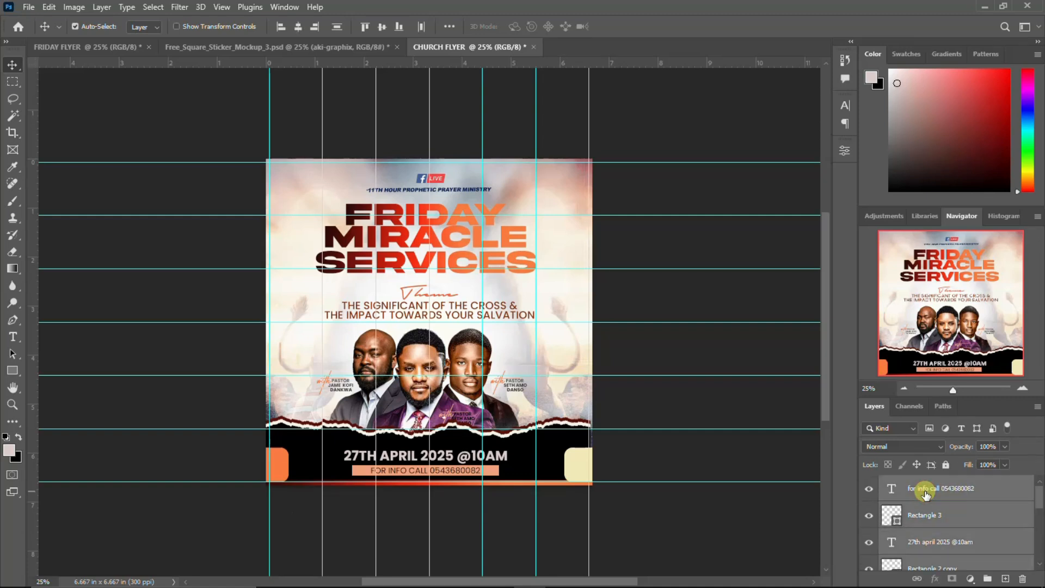
pyautogui.hotkey('shift', 'Up')
pyautogui.hotkey('shift', 'Up')
pyautogui.hotkey('shift', 'Up')
pyautogui.hotkey('shift', 'Up')
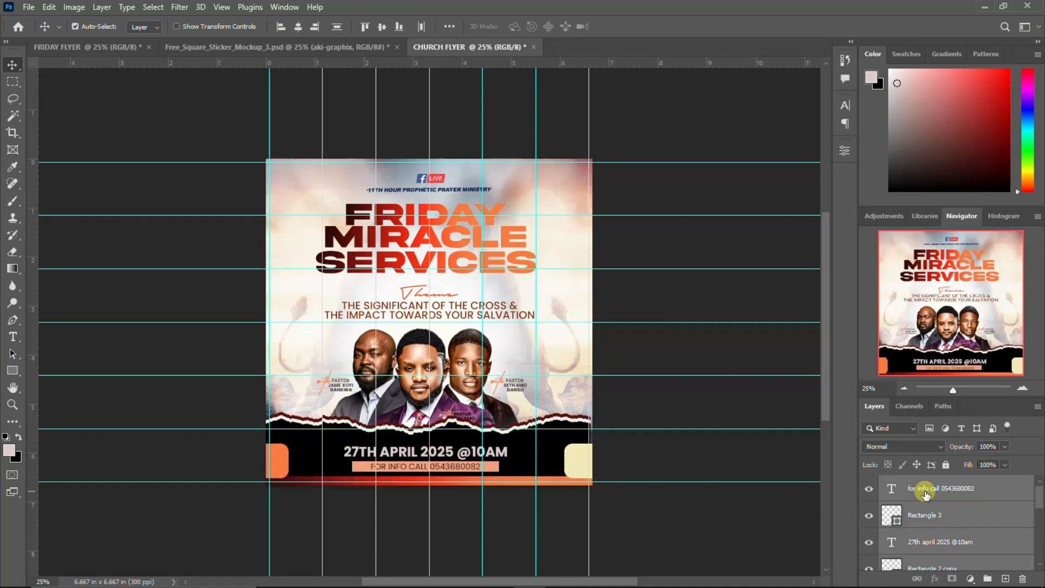
pyautogui.hotkey('shift', 'Up')
pyautogui.hotkey('shift', 'Up')
pyautogui.hotkey('shift', 'Up')
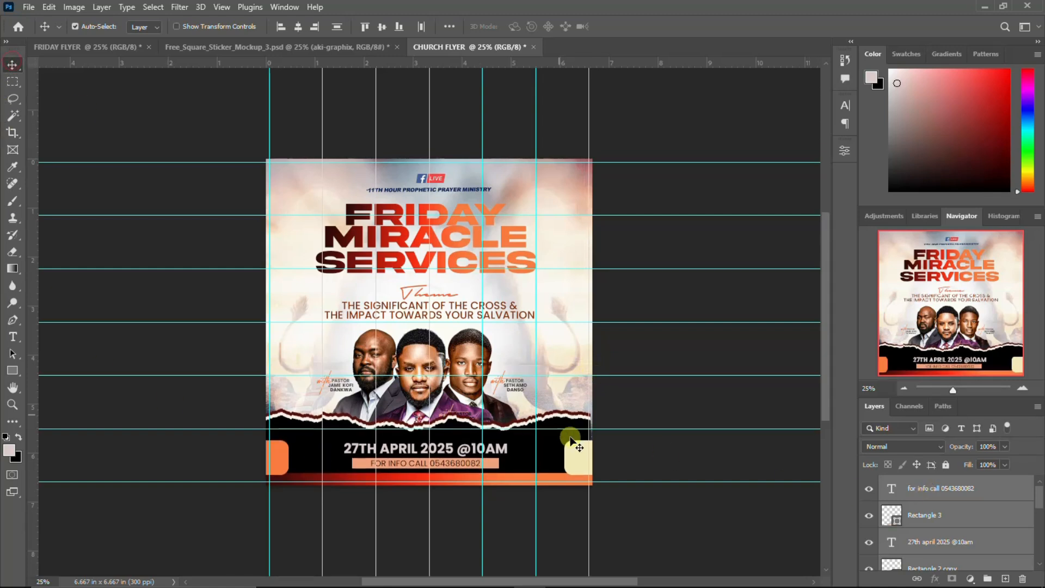
# Group the selected footer layers and name the group DETAILS
pyautogui.scroll(-2, 483, 289)
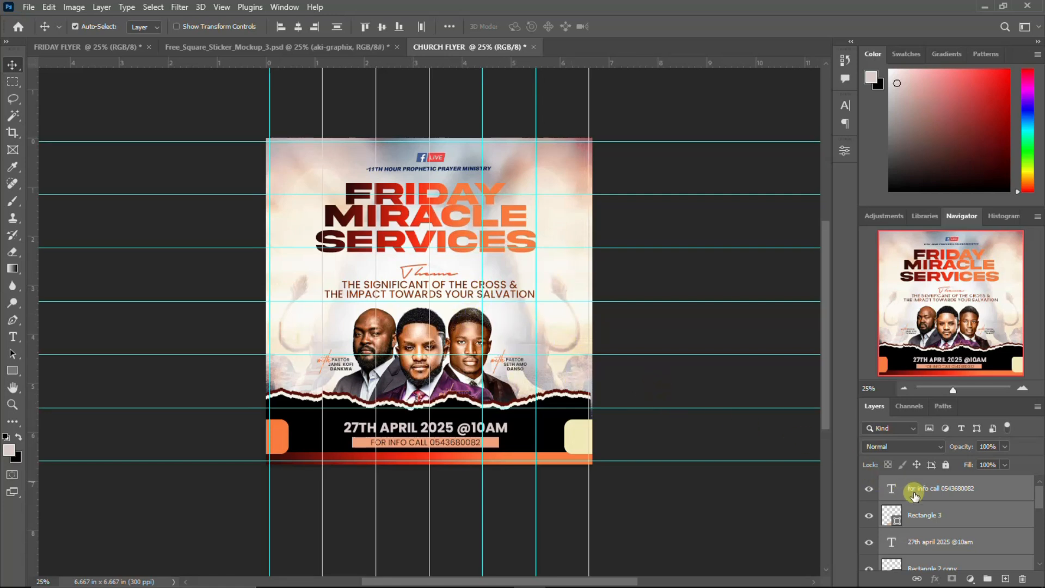
pyautogui.hotkey('ctrl', 'g')
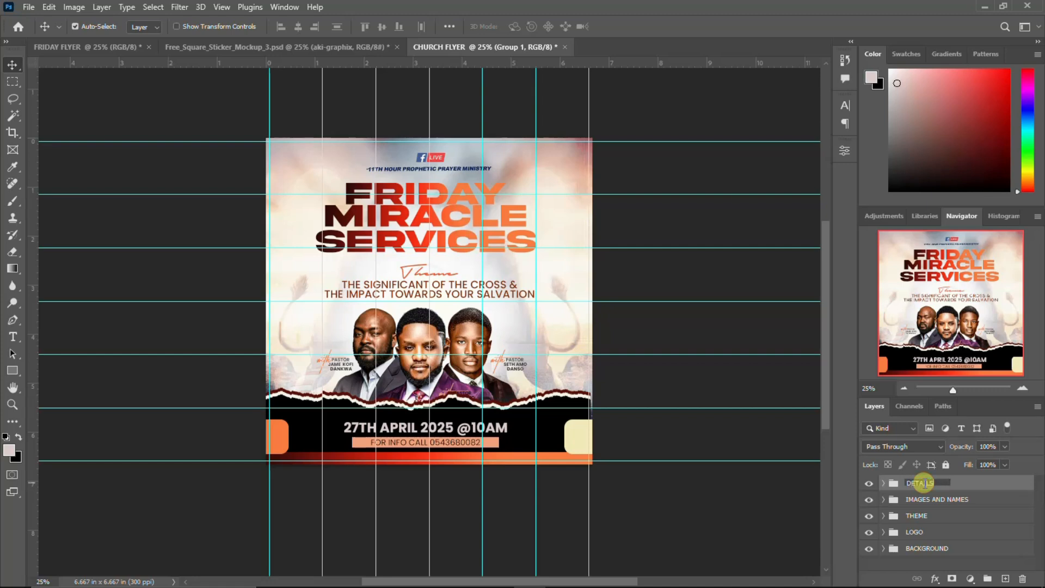
pyautogui.press('Return')
pyautogui.scroll(-1, 432, 278)
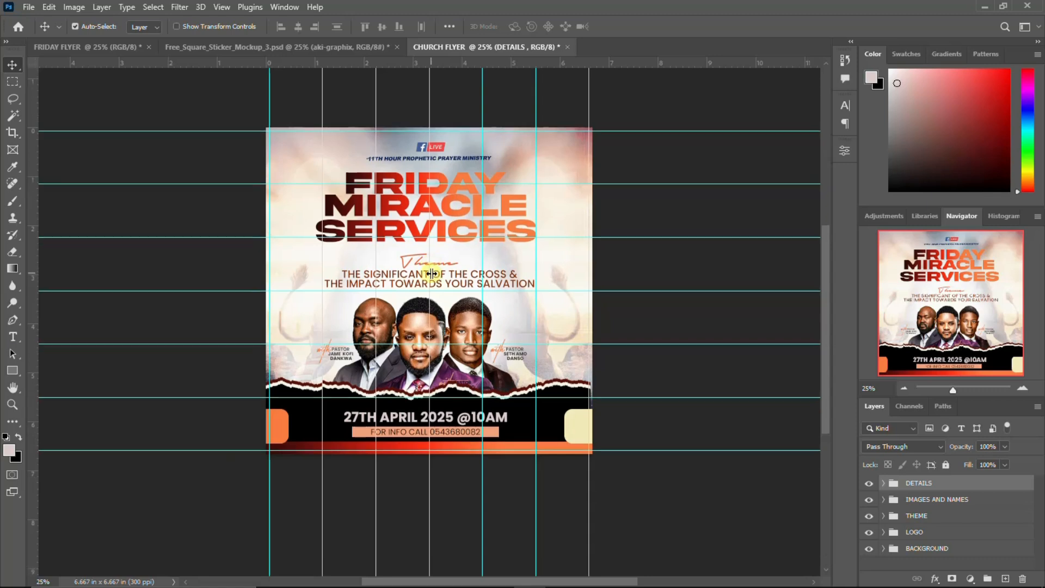
pyautogui.scroll(1, 421, 238)
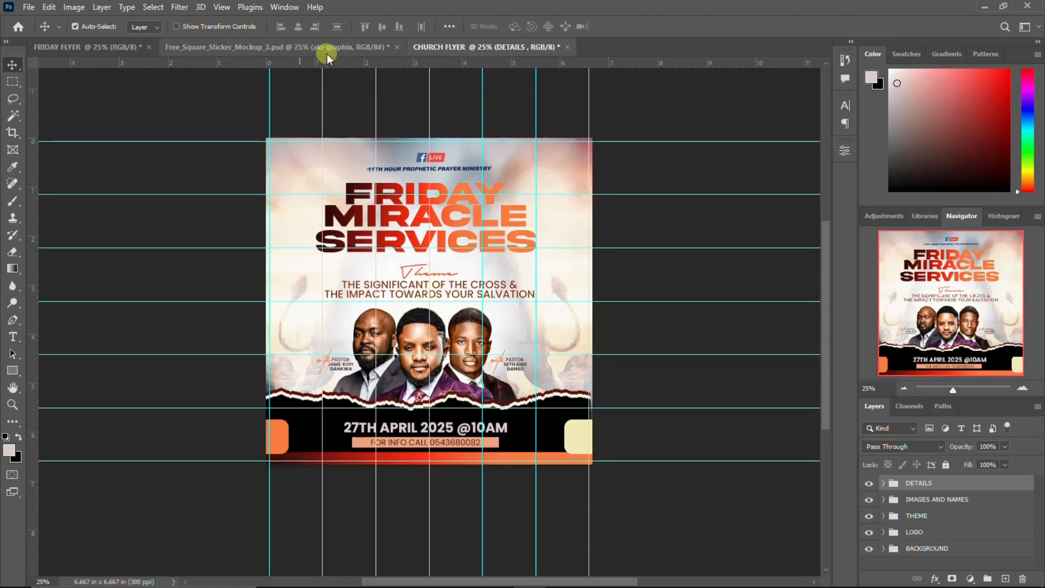
# Stamp all visible layers into a new layer above DETAILS and apply the Camera Raw Filter with Texture +41 and Temperature +11
pyautogui.click(945, 484)
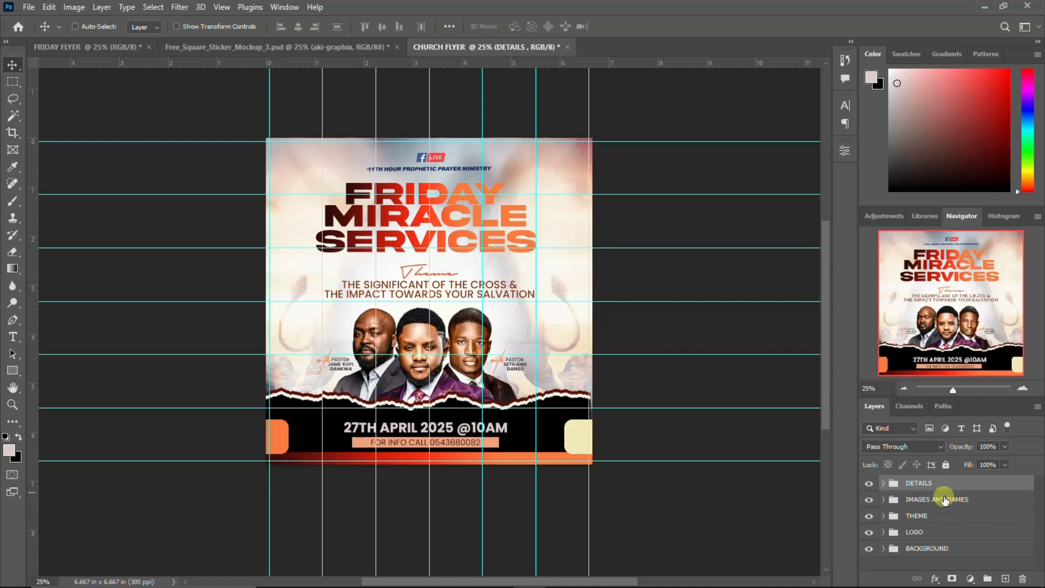
pyautogui.hotkey('ctrl', 'shift', 'alt', 'e')
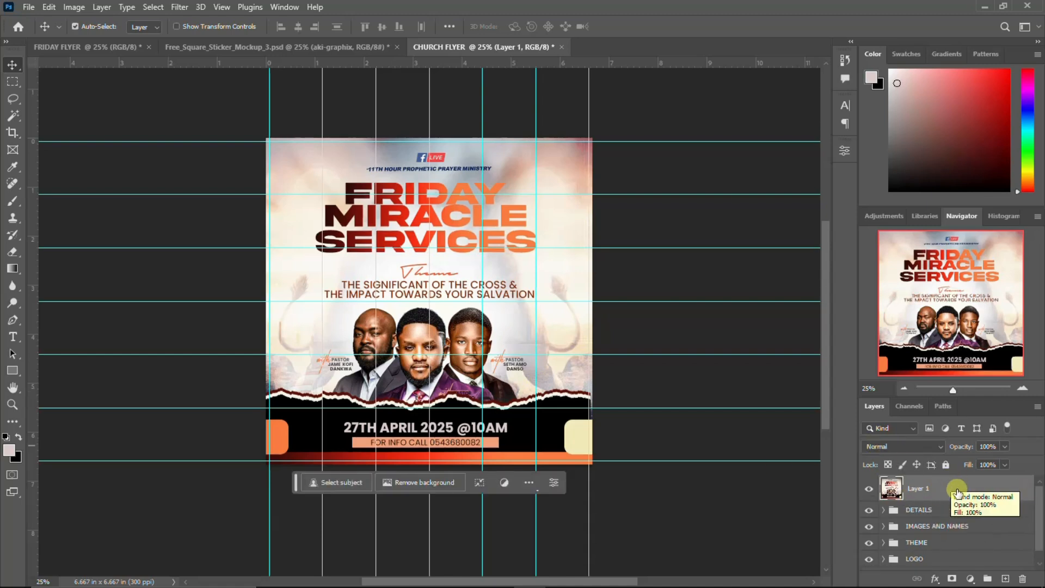
pyautogui.click(180, 8)
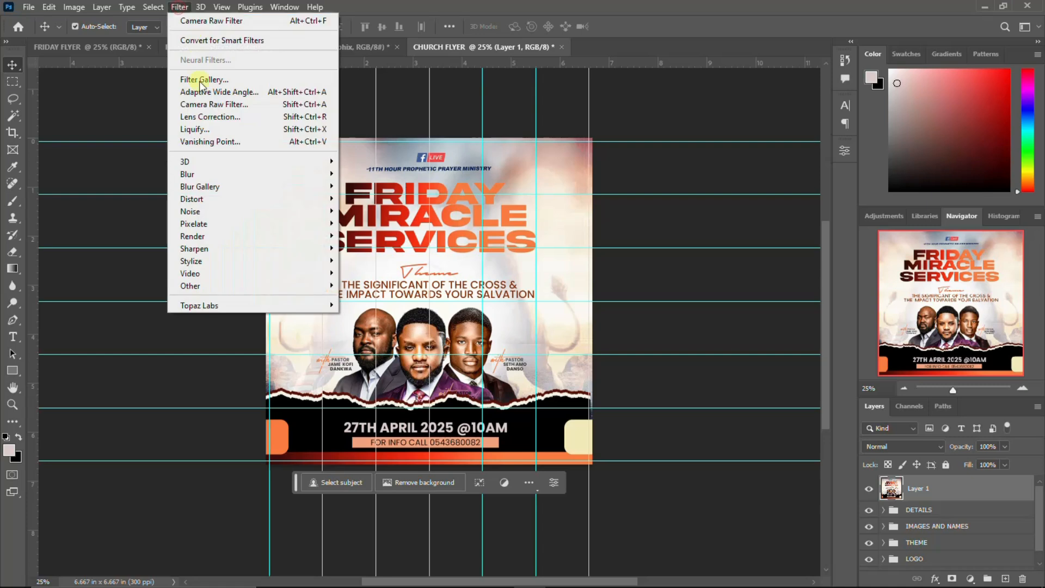
pyautogui.click(216, 105)
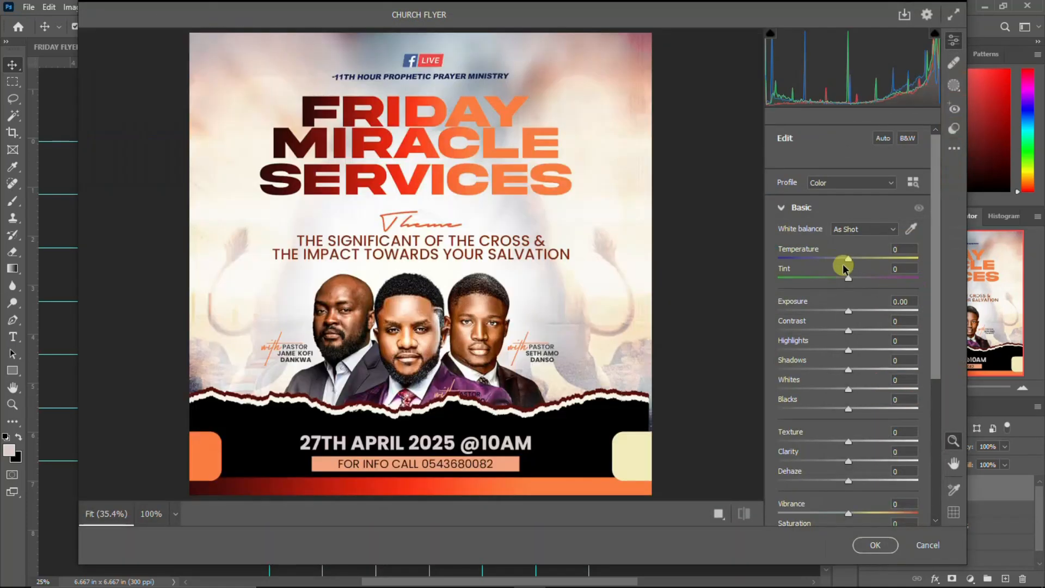
pyautogui.moveTo(849, 440); pyautogui.dragTo(879, 443)
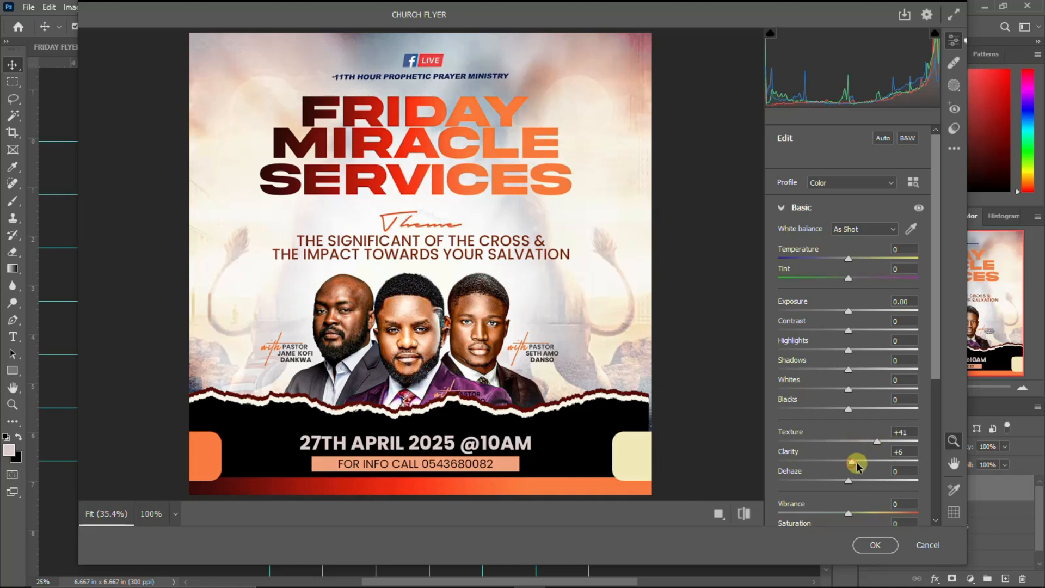
pyautogui.moveTo(857, 463); pyautogui.dragTo(851, 464)
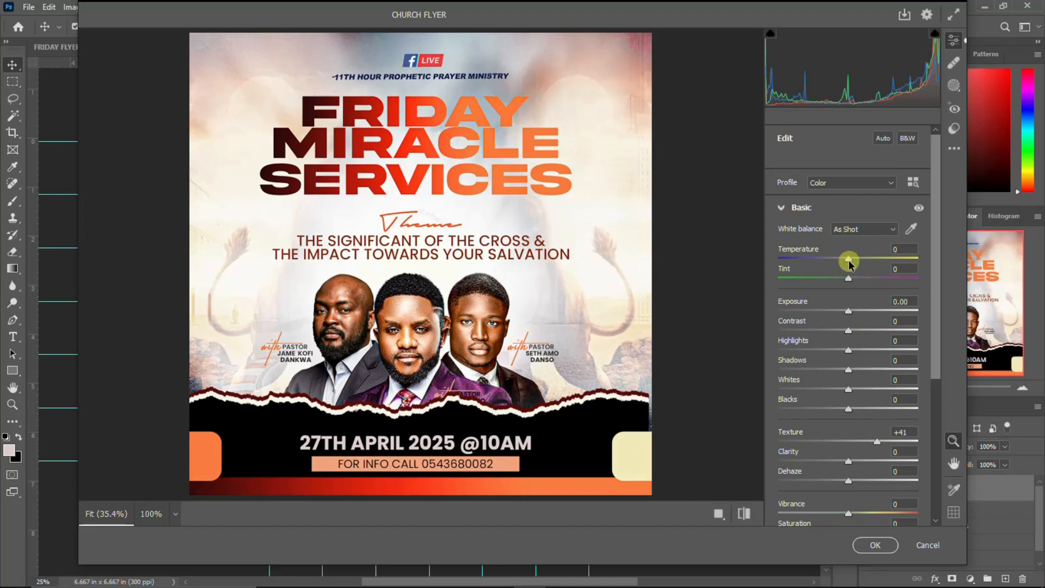
pyautogui.moveTo(851, 265); pyautogui.dragTo(859, 265)
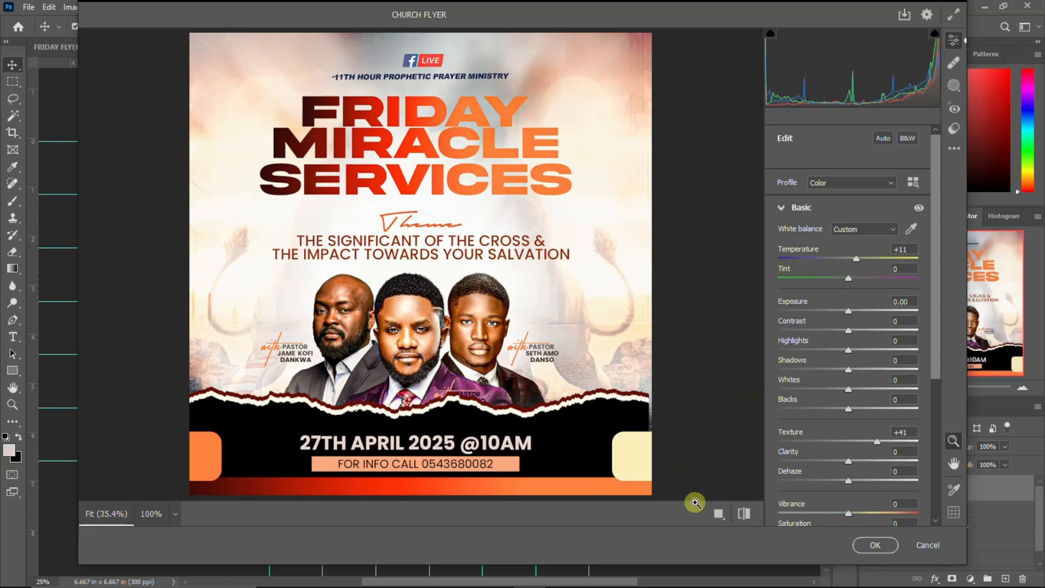
pyautogui.click(717, 514)
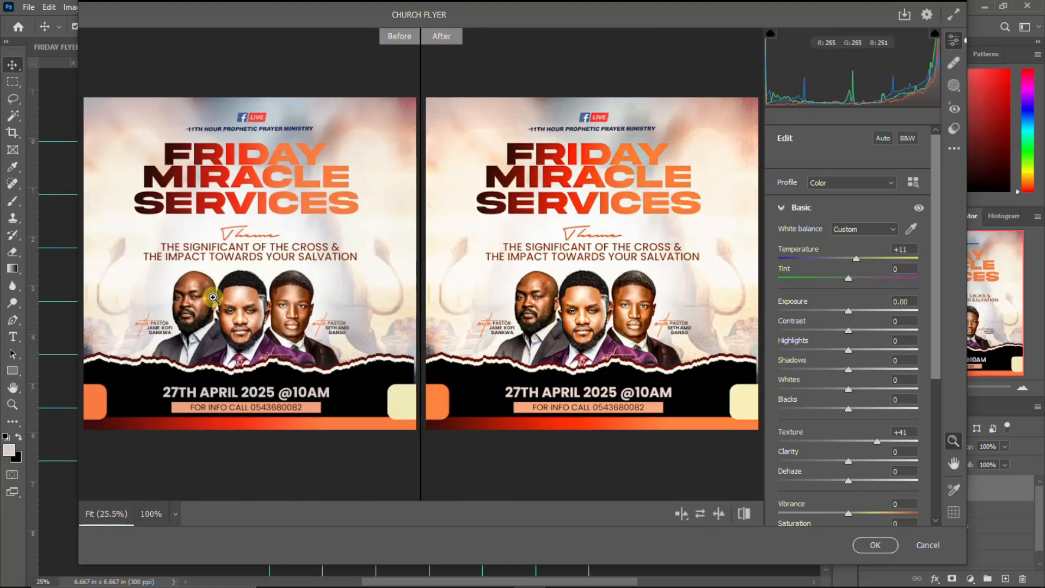
pyautogui.click(870, 545)
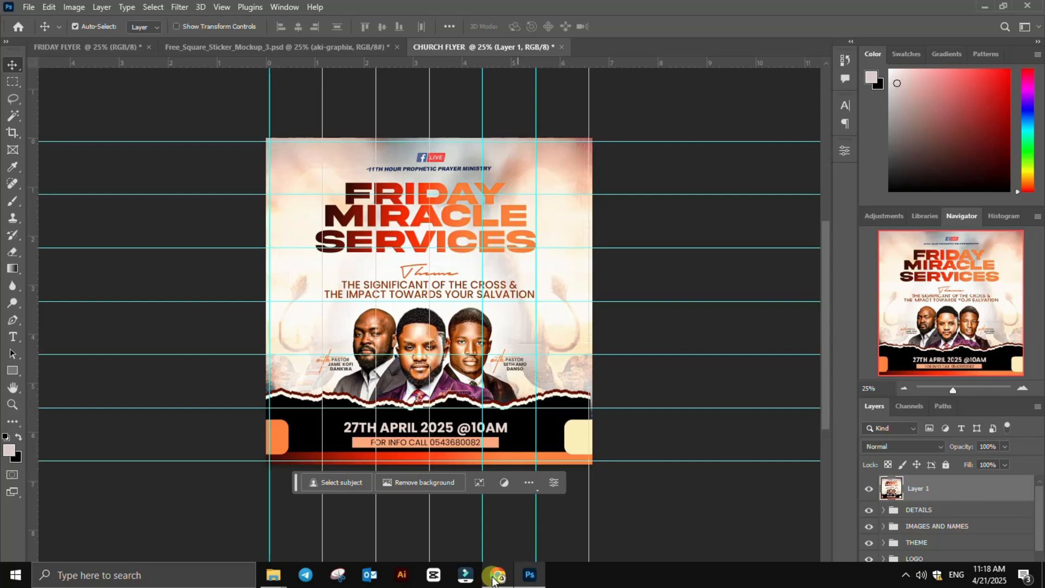
# Switch to Chrome, look through the videos on the Aki-Graphix YouTube channel, and return to Photoshop
pyautogui.click(493, 576)
pyautogui.scroll(-10, 348, 311)
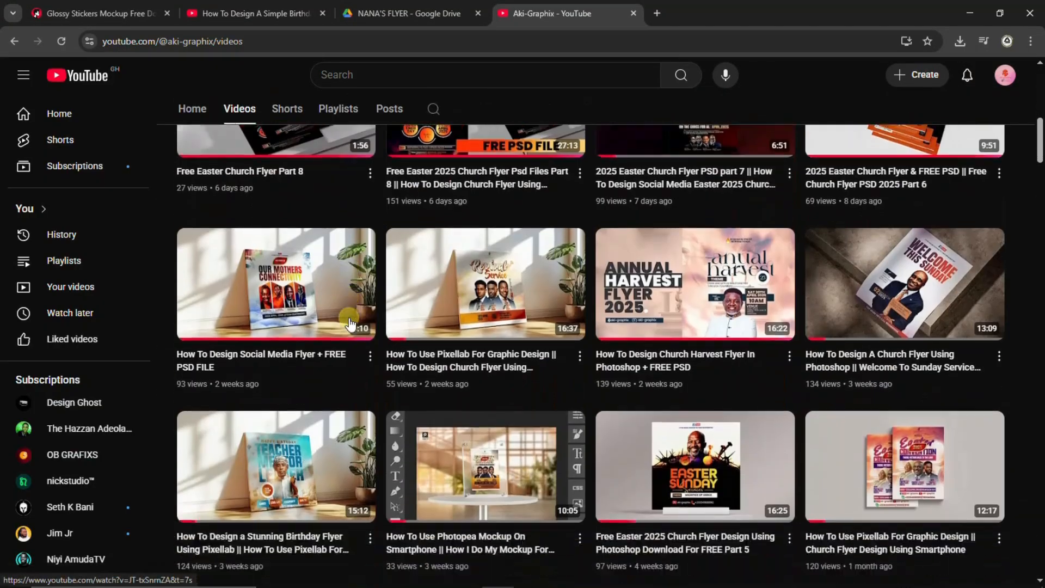
pyautogui.scroll(-20, 350, 325)
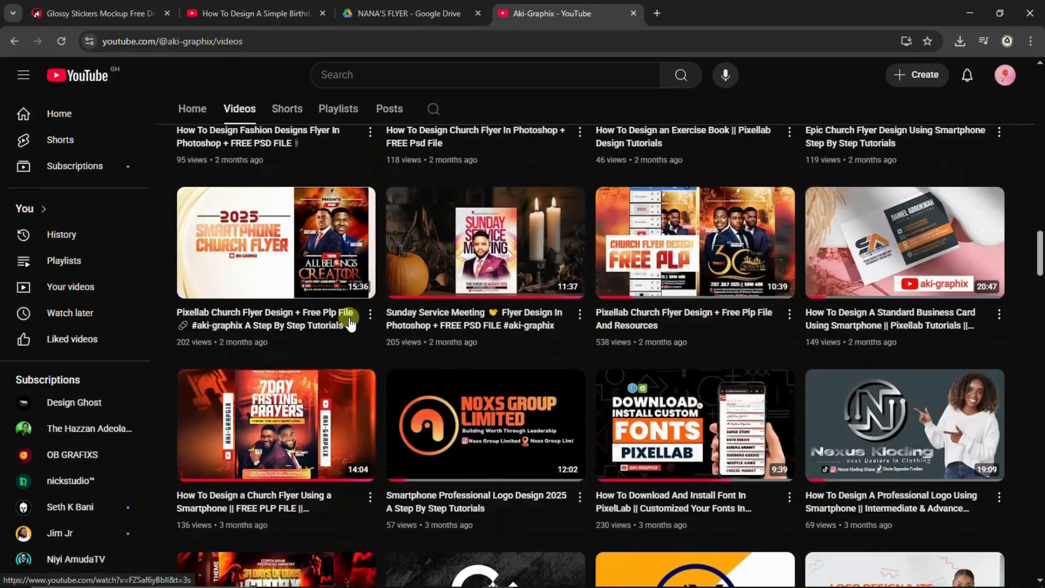
pyautogui.scroll(-15, 350, 324)
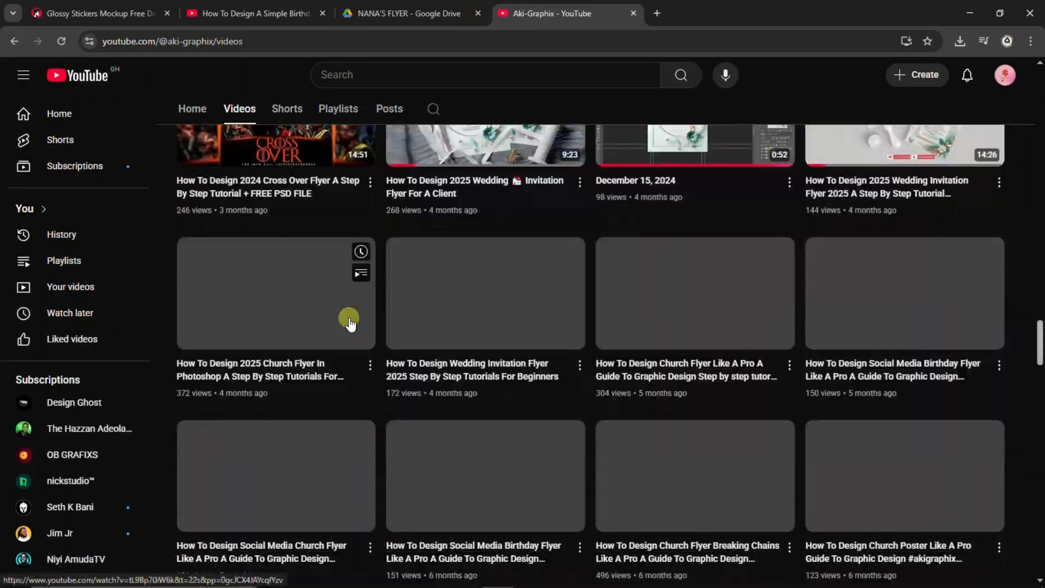
pyautogui.scroll(15, 349, 324)
pyautogui.scroll(20, 349, 325)
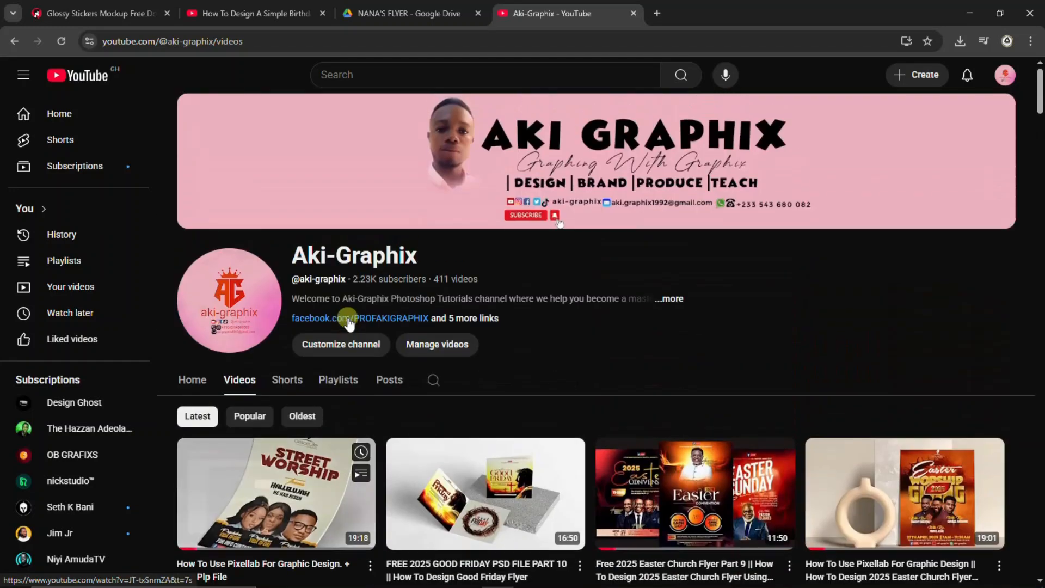
pyautogui.click(531, 573)
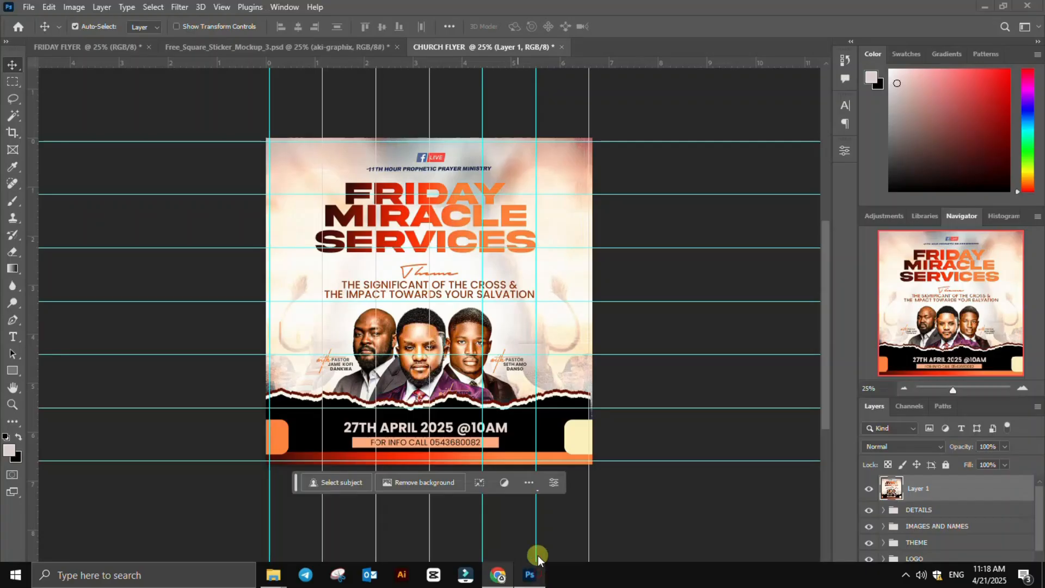
# Examine the flyer in the Free_Square_Sticker_Mockup_3.psd sticker mockup and compare it with the CHURCH FLYER and FRIDAY FLYER documents
pyautogui.click(301, 47)
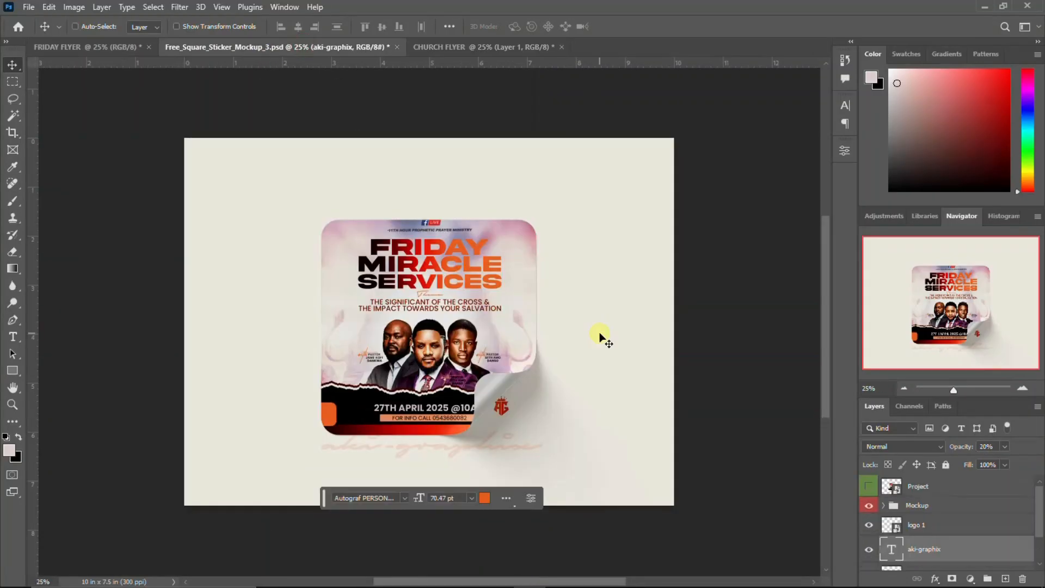
pyautogui.scroll(2, 600, 333)
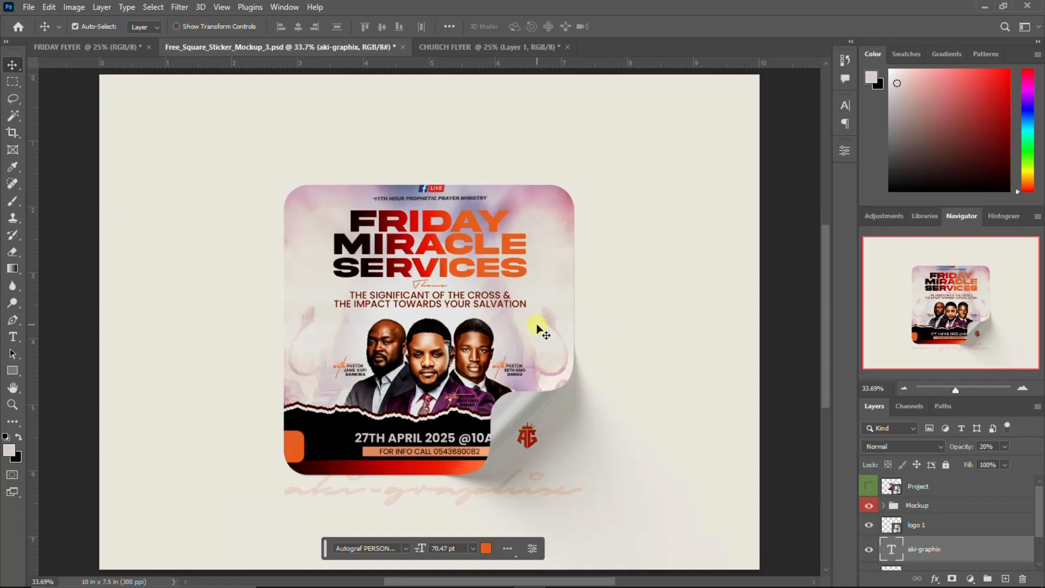
pyautogui.scroll(-1, 538, 329)
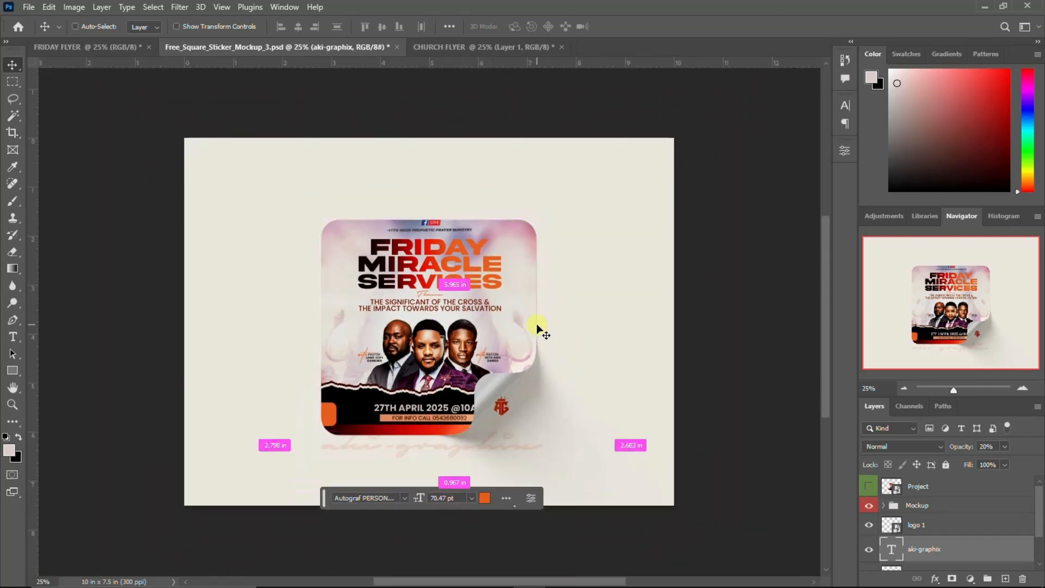
pyautogui.scroll(-1, 538, 328)
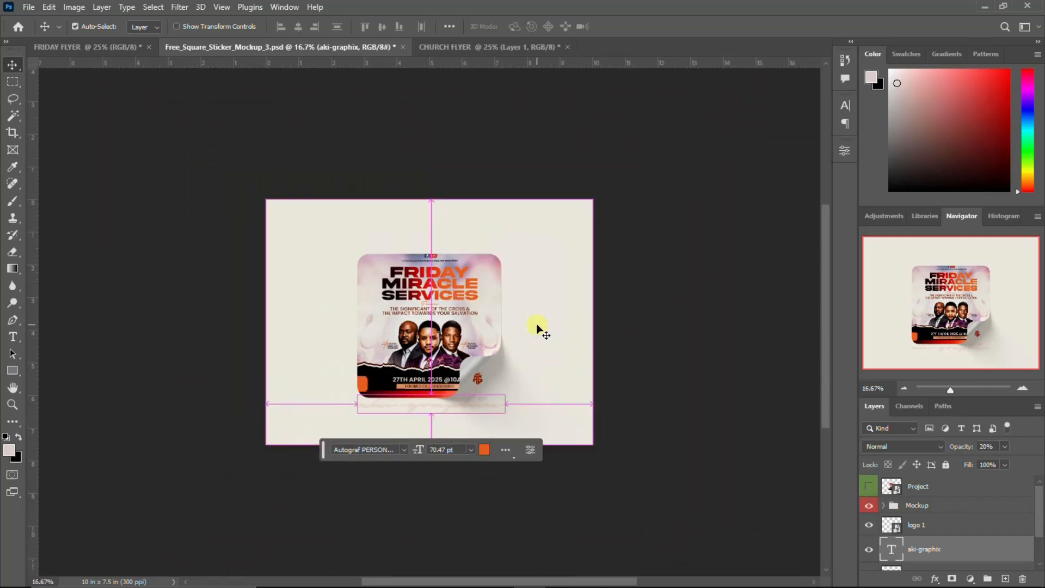
pyautogui.click(466, 44)
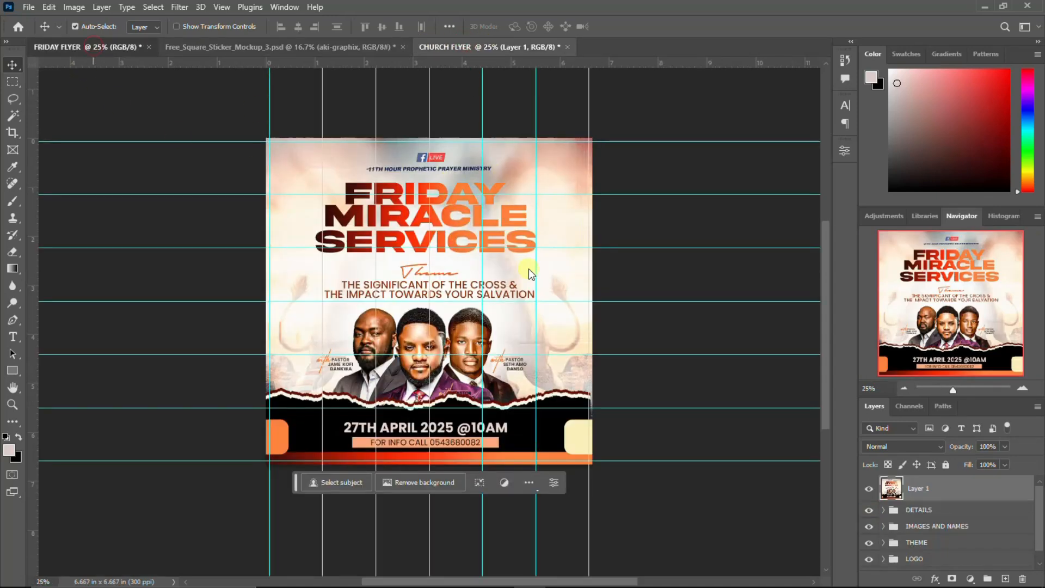
pyautogui.click(515, 47)
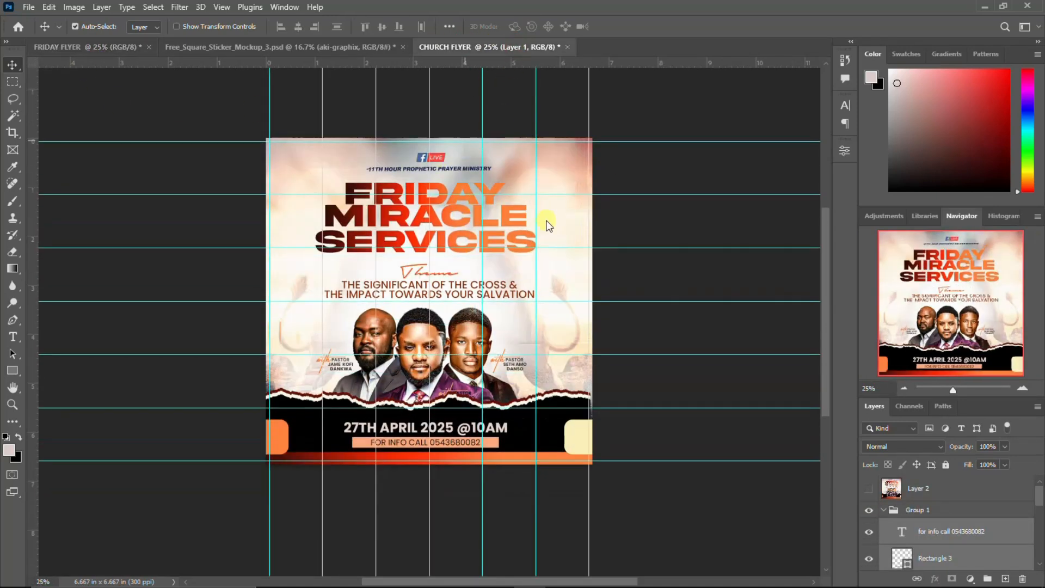